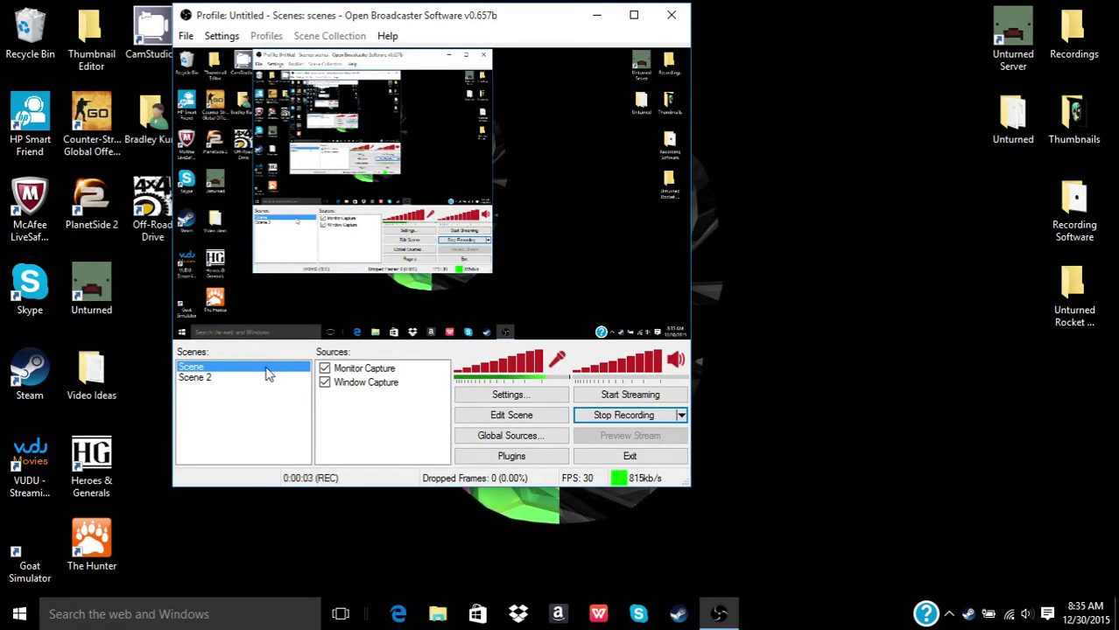
- Launch the Unturned dedicated server from its desktop shortcut and position its console
{"action": "left_click_drag", "start_coordinate": [375, 22], "coordinate": [587, 72]}
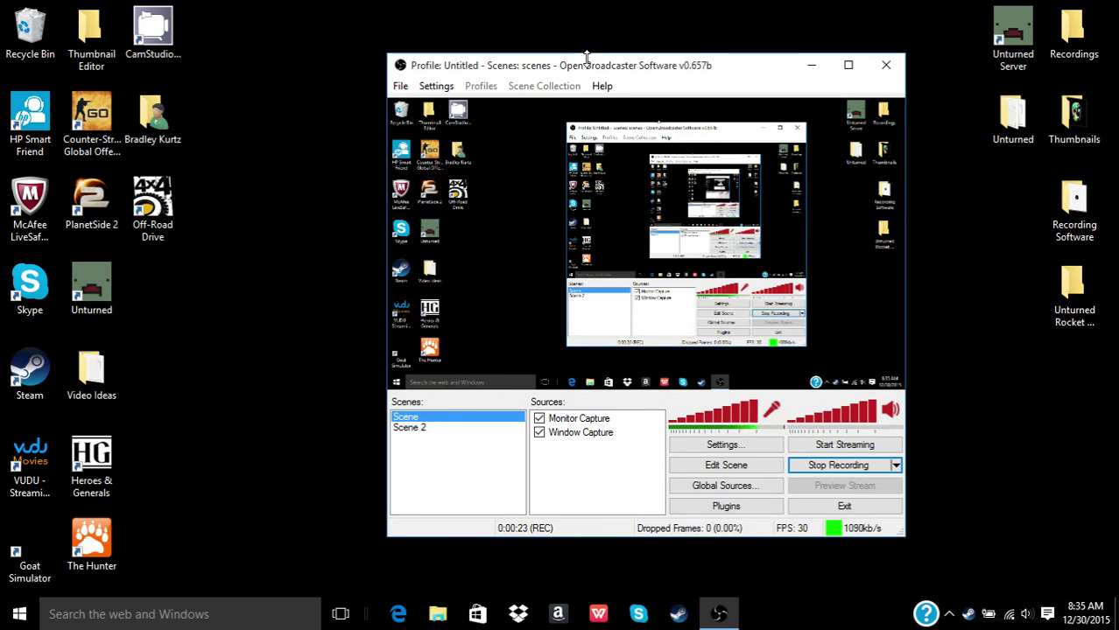
{"action": "left_click_drag", "start_coordinate": [587, 56], "coordinate": [448, 40]}
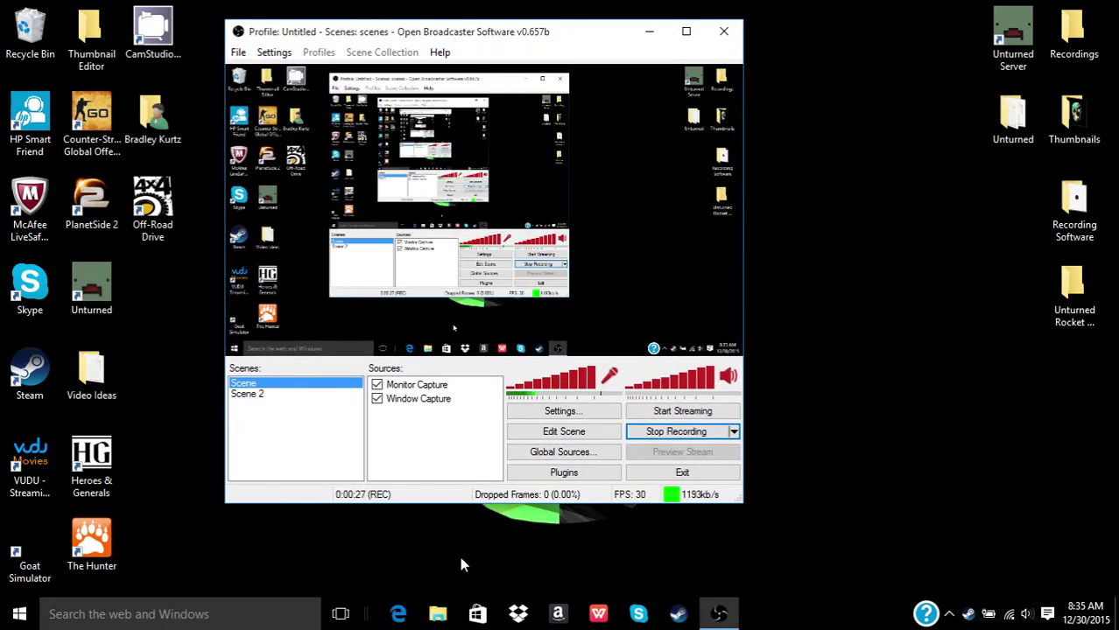
{"action": "left_click_drag", "start_coordinate": [366, 35], "coordinate": [410, 37]}
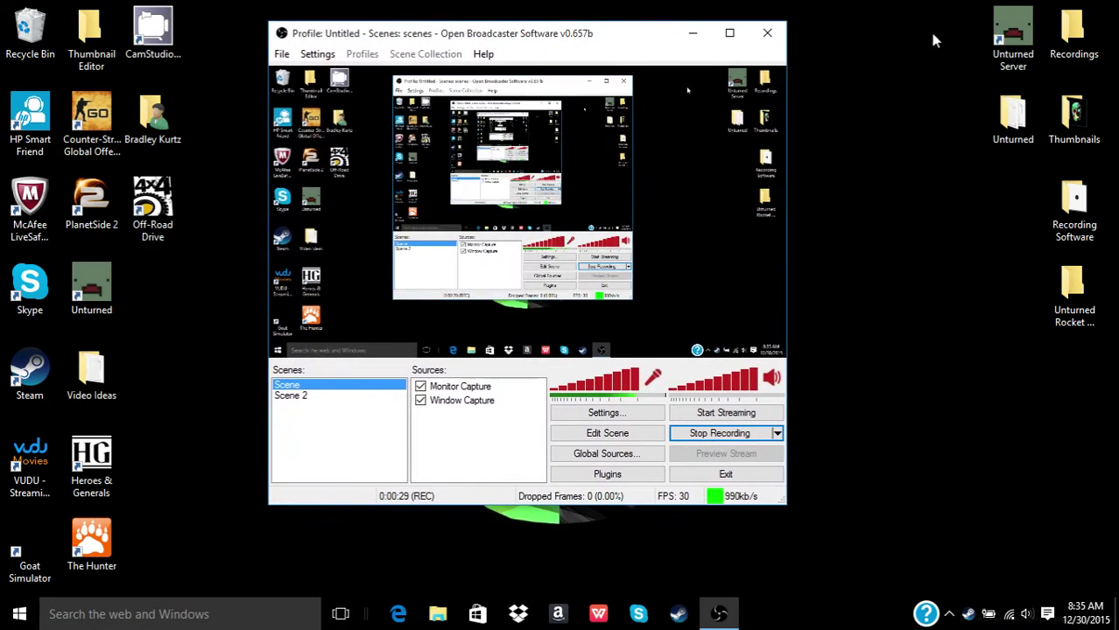
{"action": "double_click", "coordinate": [1013, 35]}
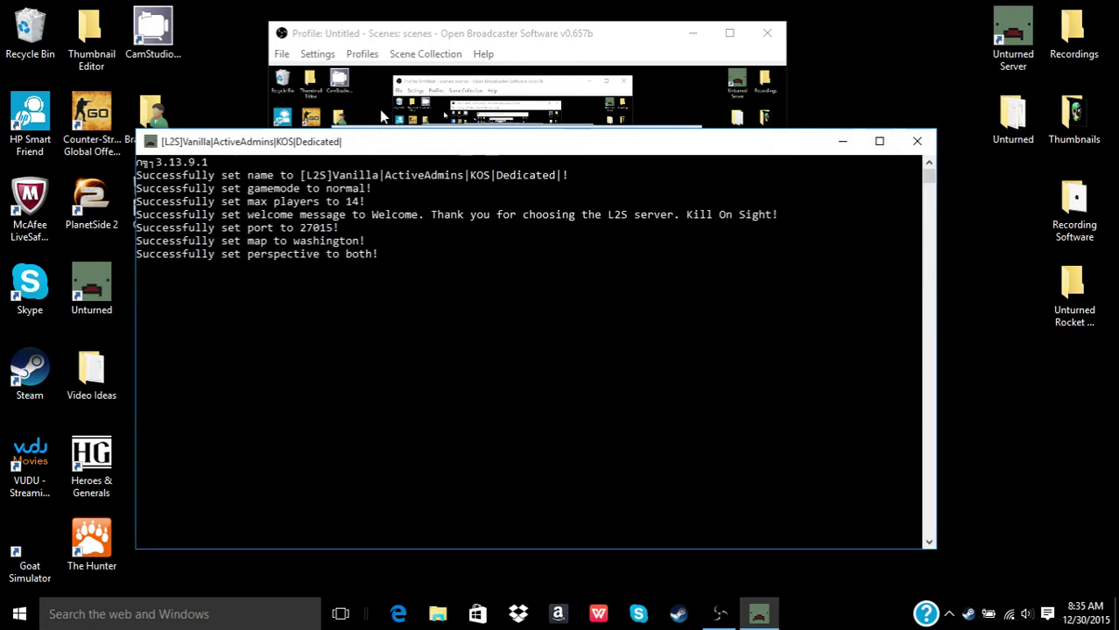
{"action": "left_click_drag", "start_coordinate": [386, 143], "coordinate": [487, 203]}
{"action": "left_click", "coordinate": [434, 189]}
- Leave select mode in the server console and stop the server with shutdown
{"action": "left_click", "coordinate": [499, 278]}
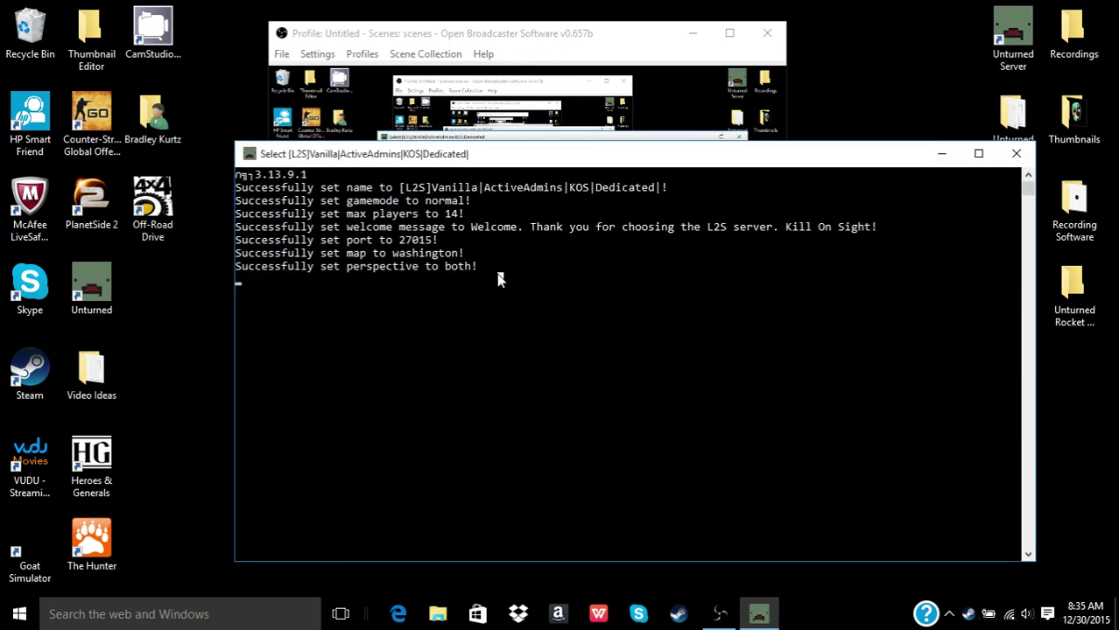
{"action": "mouse_move", "coordinate": [500, 161]}
{"action": "left_mouse_down"}
{"action": "mouse_move", "coordinate": [507, 189]}
{"action": "mouse_move", "coordinate": [495, 171]}
{"action": "left_mouse_up"}
{"action": "key", "text": "Escape"}
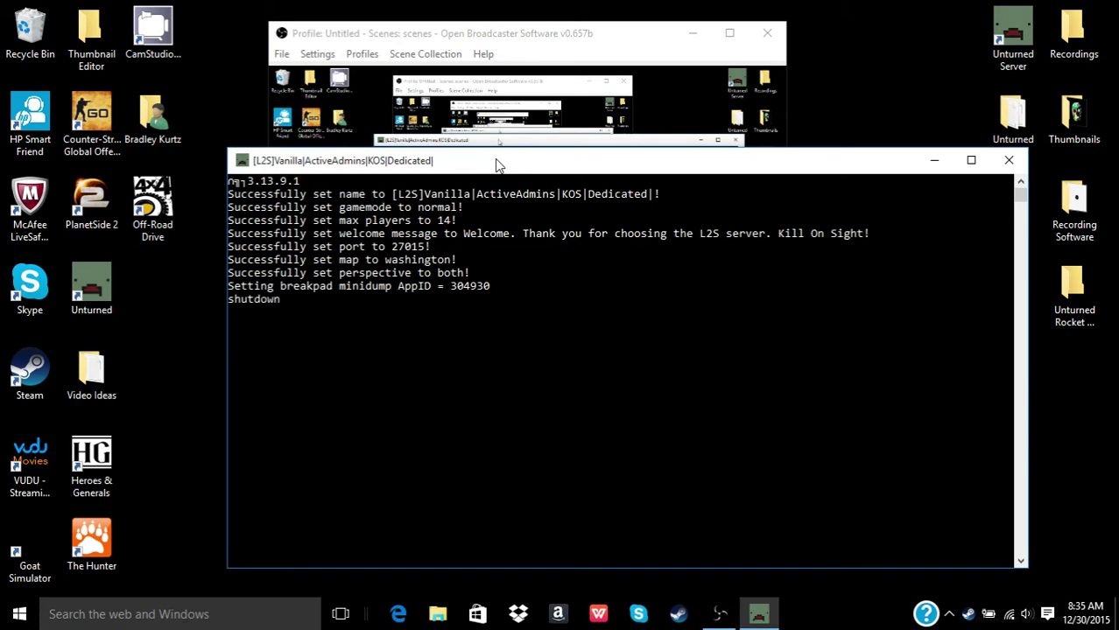
{"action": "type", "text": "shutdown"}
{"action": "key", "text": "Return"}
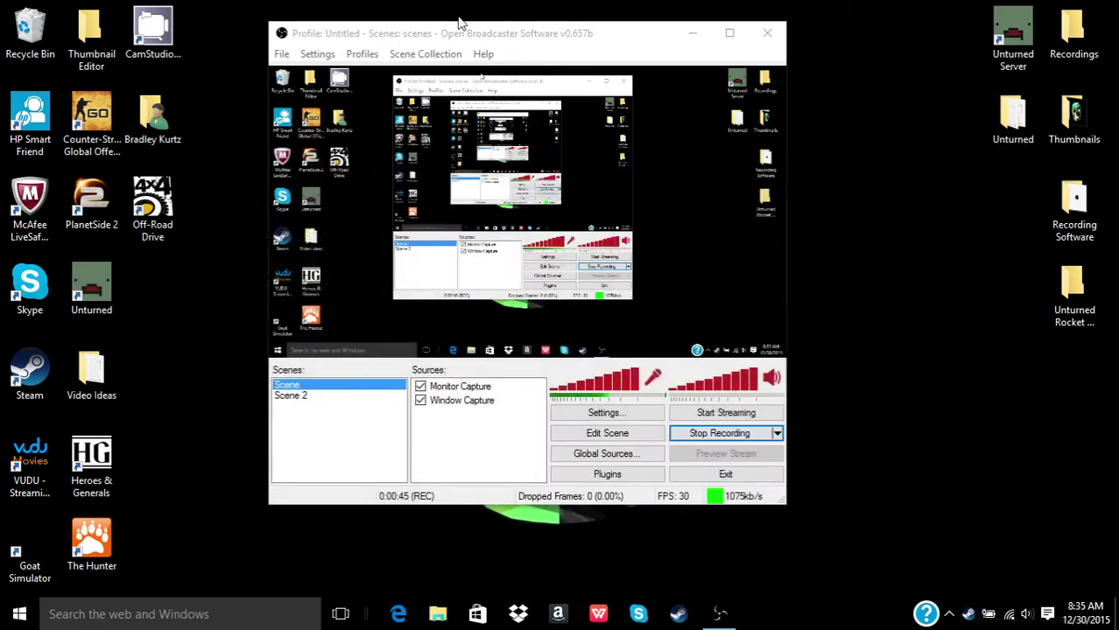
{"action": "left_click_drag", "start_coordinate": [493, 41], "coordinate": [549, 28]}
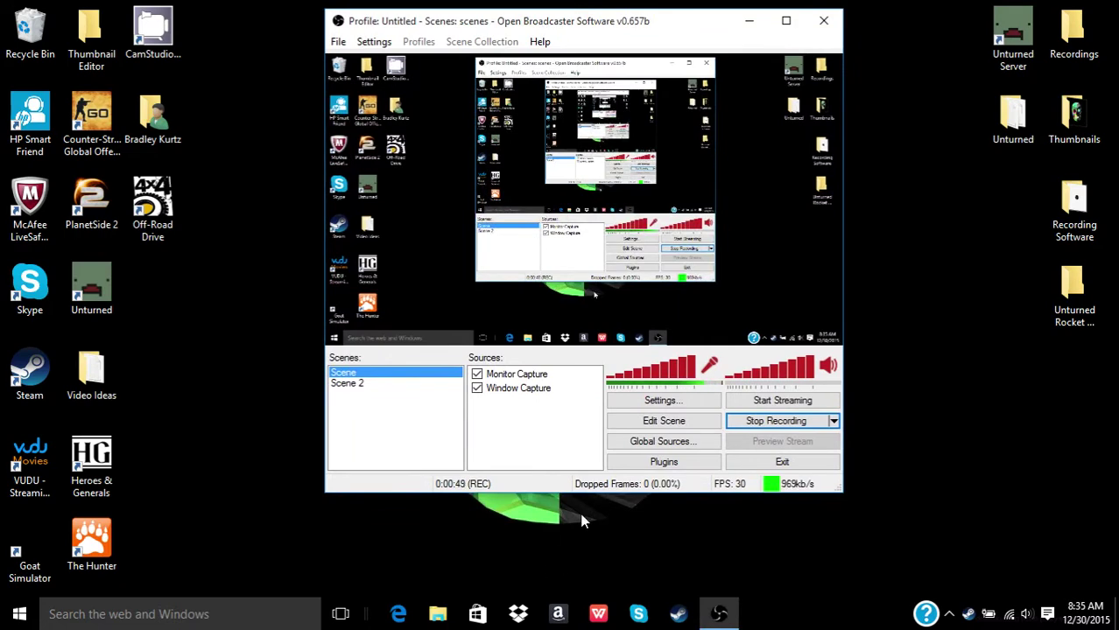
- In File Explorer, open C:\Program Files (x86)\Steam
{"action": "left_click", "coordinate": [438, 613]}
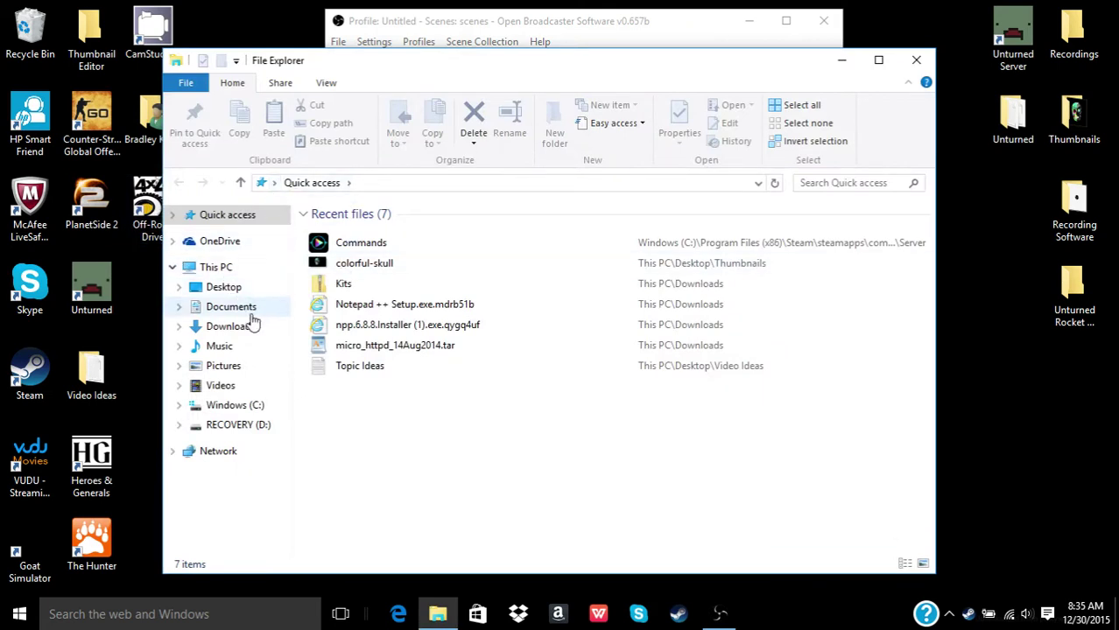
{"action": "left_click", "coordinate": [235, 405]}
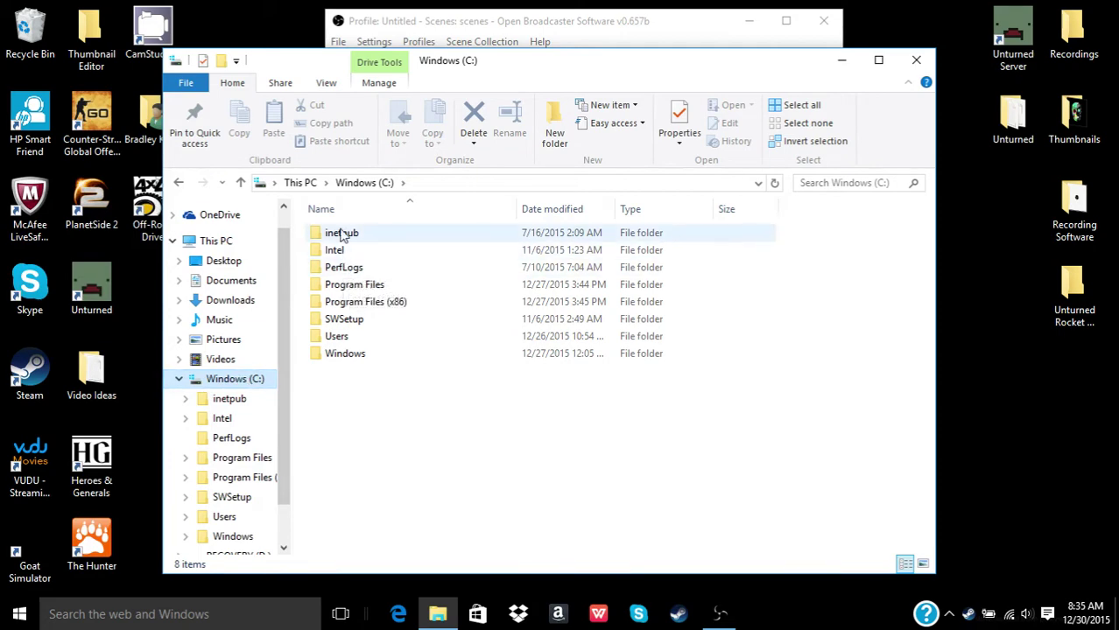
{"action": "double_click", "coordinate": [351, 305]}
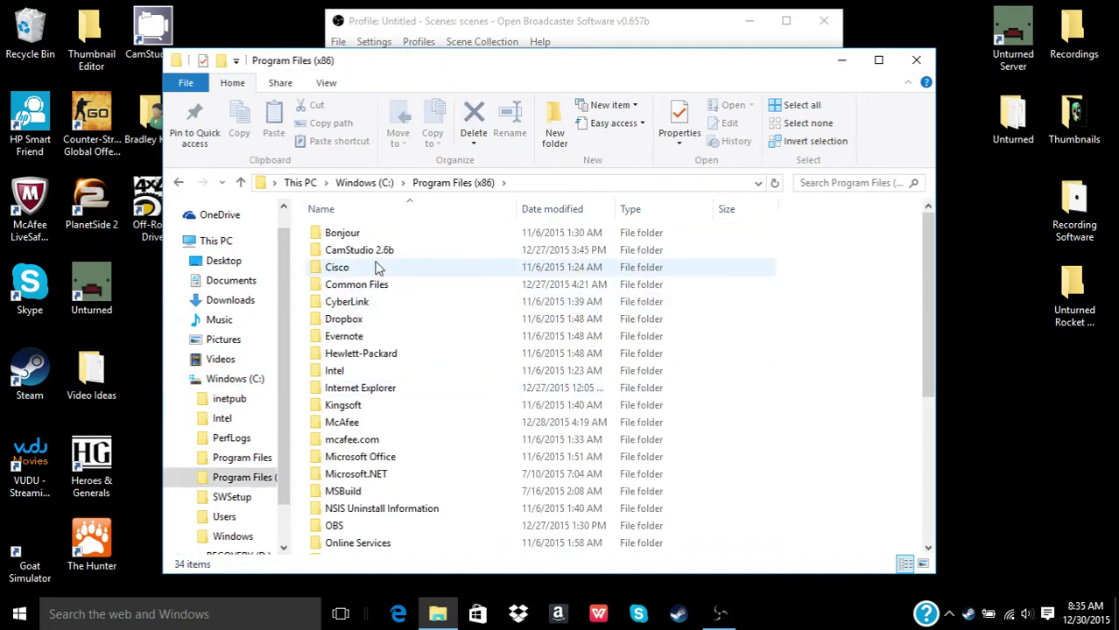
{"action": "scroll", "coordinate": [357, 508], "scroll_direction": "down", "scroll_amount": 2}
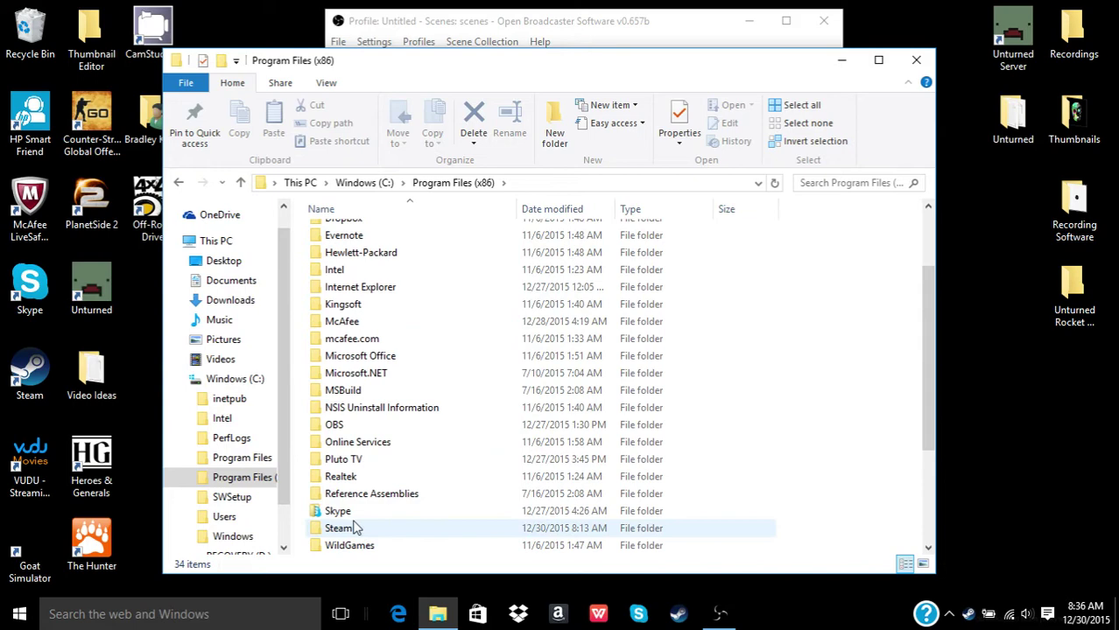
{"action": "left_click", "coordinate": [348, 534]}
{"action": "double_click", "coordinate": [348, 531]}
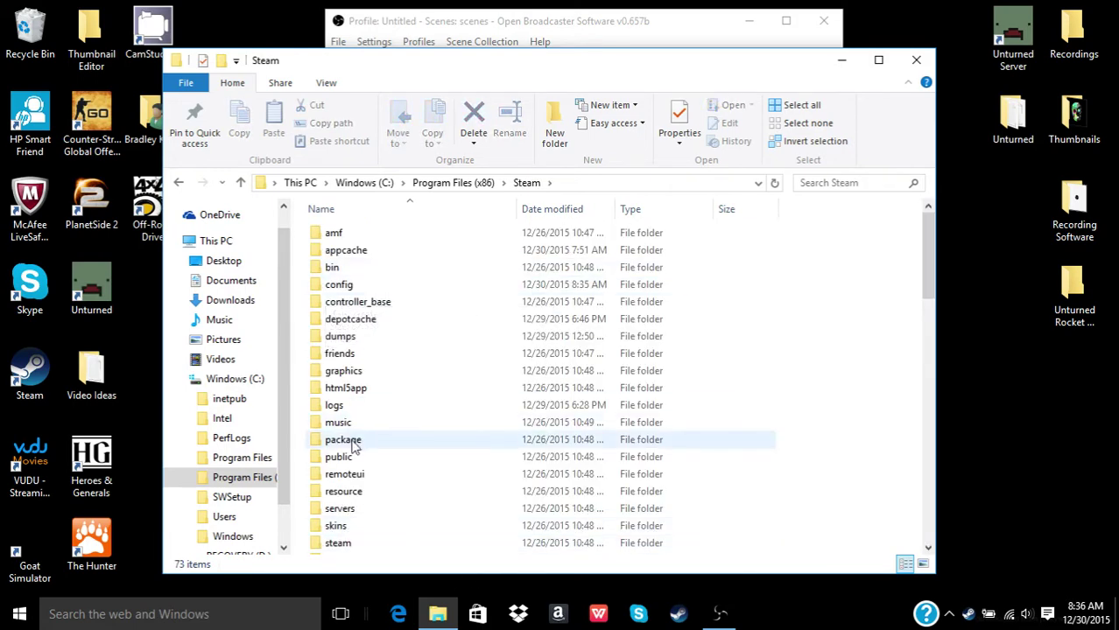
- Continue into steamapps\common\Unturned
{"action": "scroll", "coordinate": [361, 490], "scroll_direction": "down", "scroll_amount": 1}
{"action": "double_click", "coordinate": [348, 511]}
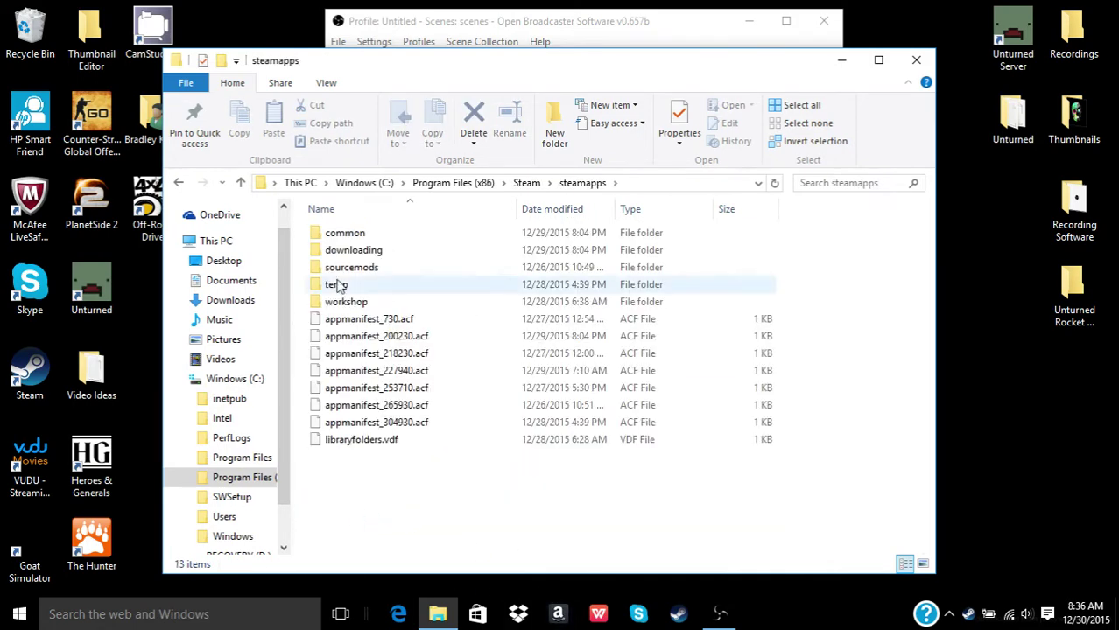
{"action": "left_click", "coordinate": [351, 235]}
{"action": "left_click", "coordinate": [357, 241]}
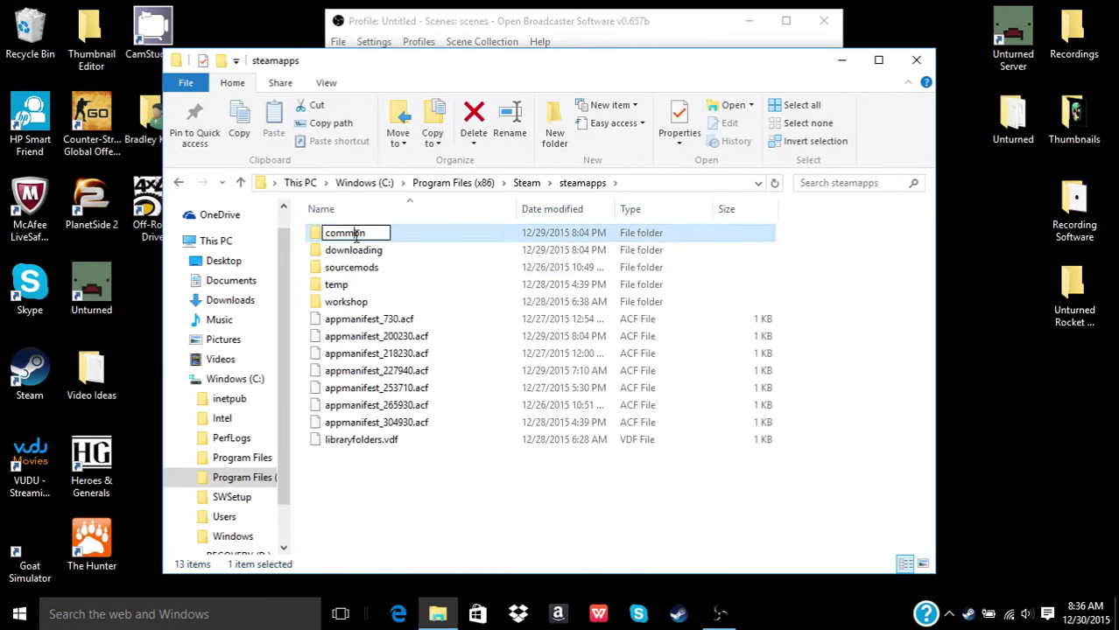
{"action": "double_click", "coordinate": [417, 235]}
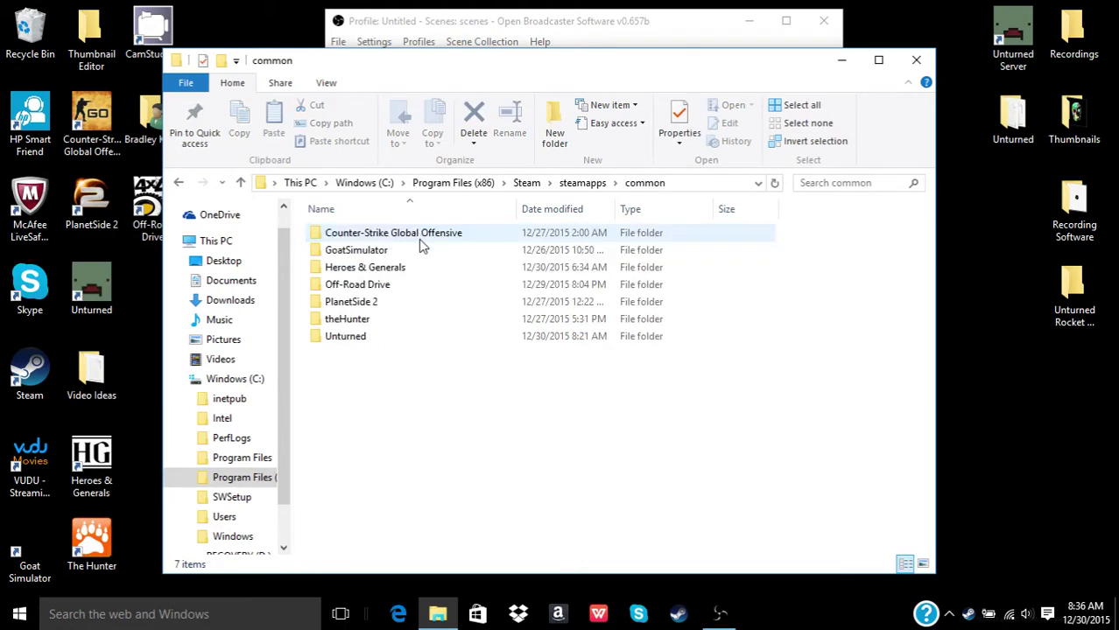
{"action": "double_click", "coordinate": [366, 340]}
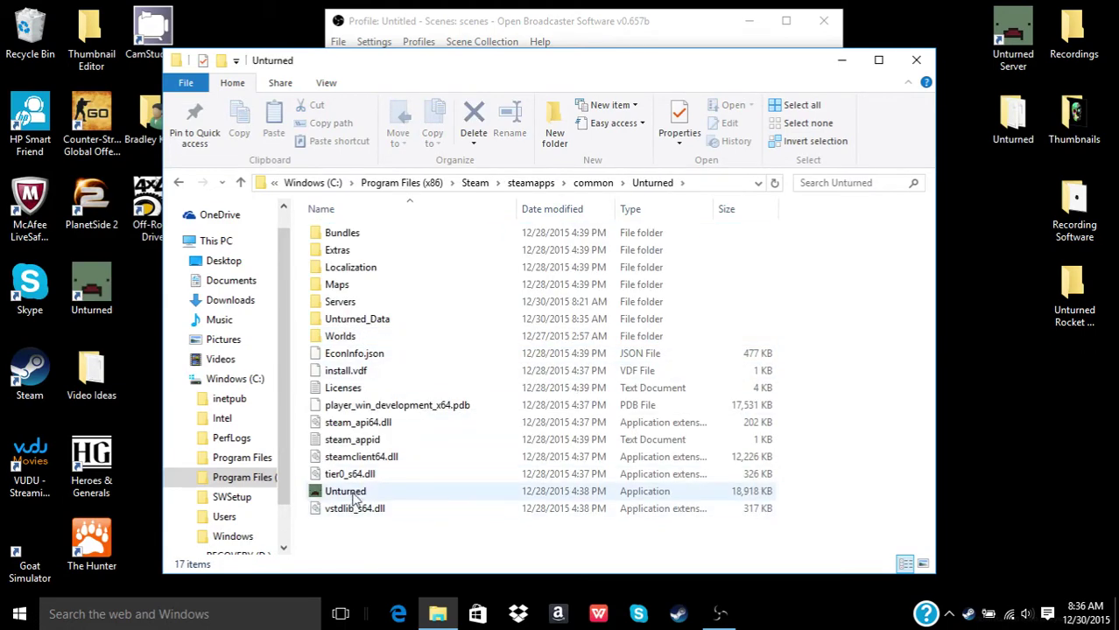
- Create a shortcut to Unturned.exe in the Unturned folder
{"action": "left_click", "coordinate": [356, 497]}
{"action": "right_click", "coordinate": [355, 498]}
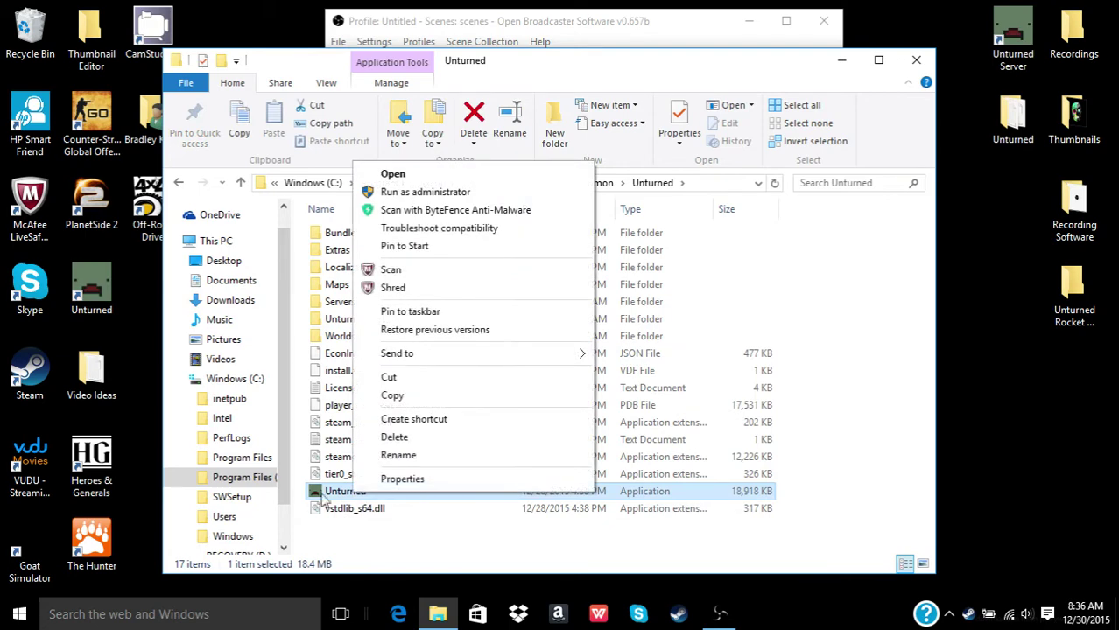
{"action": "left_click", "coordinate": [401, 422]}
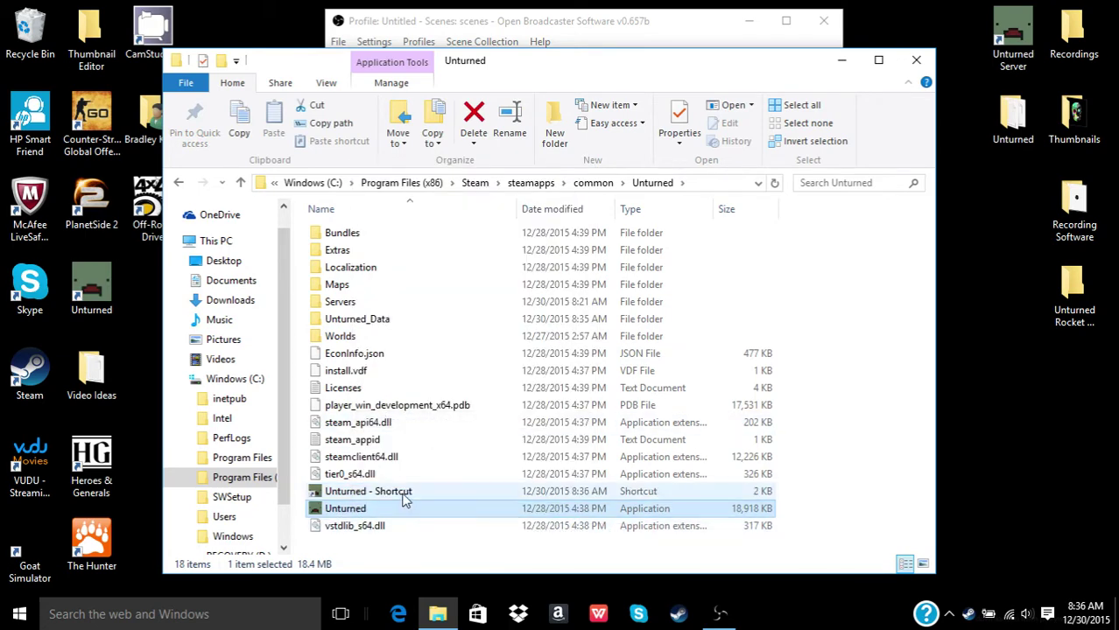
- Rename the new shortcut to 'Unturned - Server'
{"action": "left_click", "coordinate": [403, 492]}
{"action": "right_click", "coordinate": [403, 492]}
{"action": "left_click", "coordinate": [477, 457]}
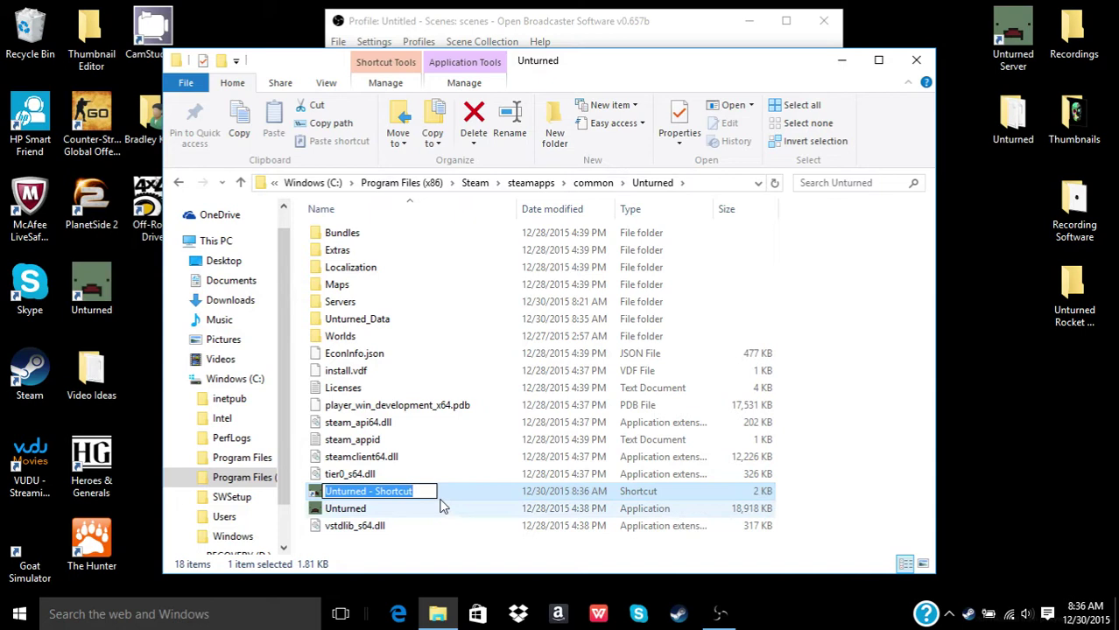
{"action": "left_click_drag", "start_coordinate": [412, 491], "coordinate": [392, 490]}
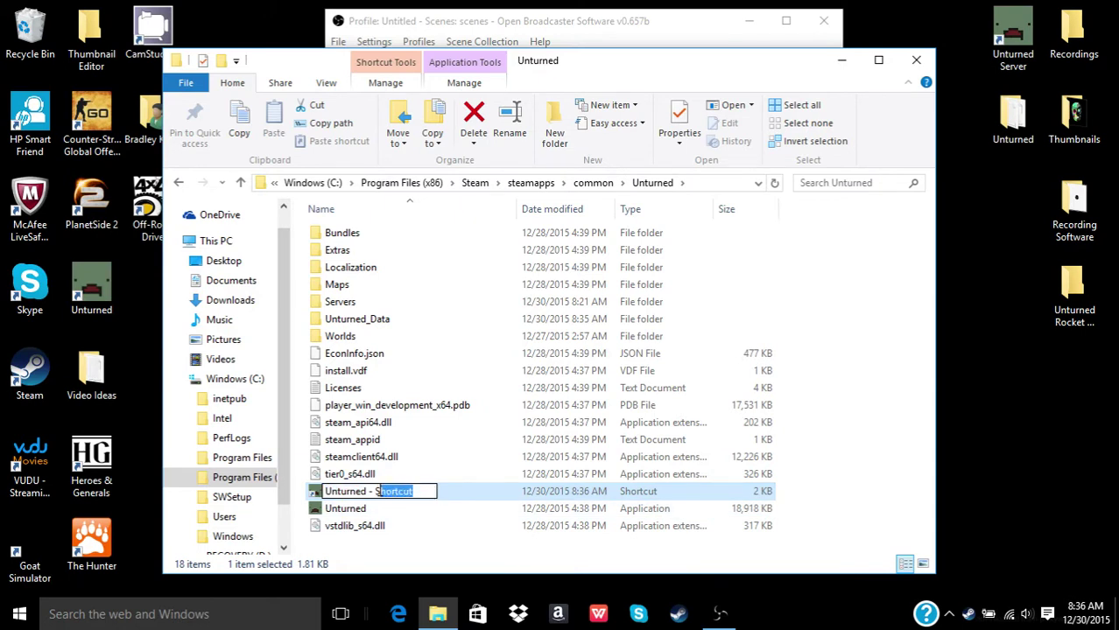
{"action": "key", "text": "BackSpace"}
{"action": "type", "text": "erver"}
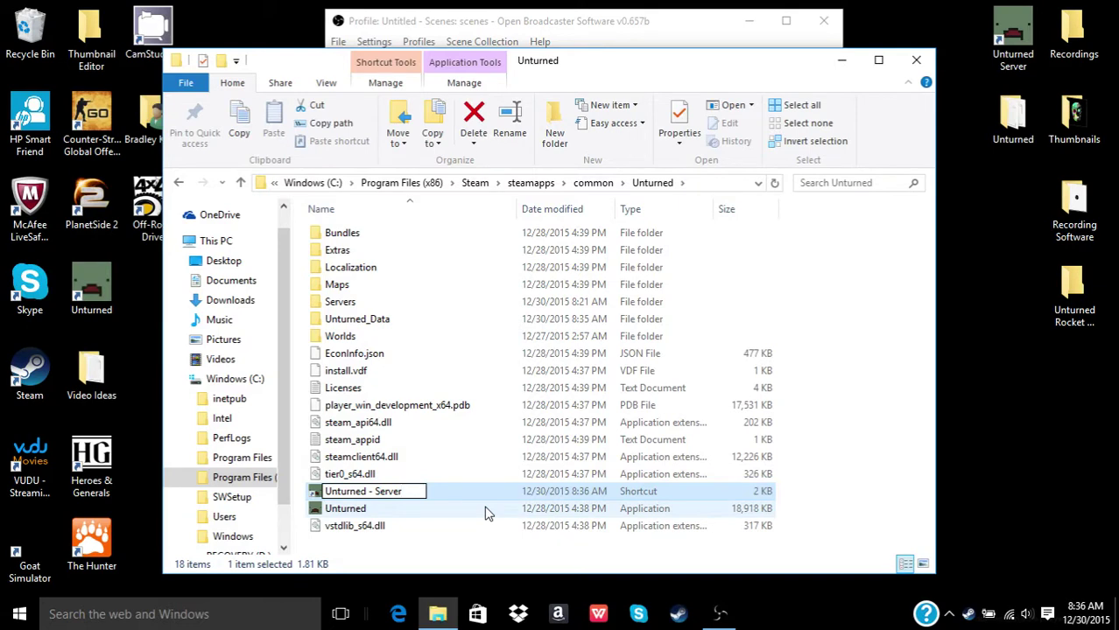
{"action": "key", "text": "Return"}
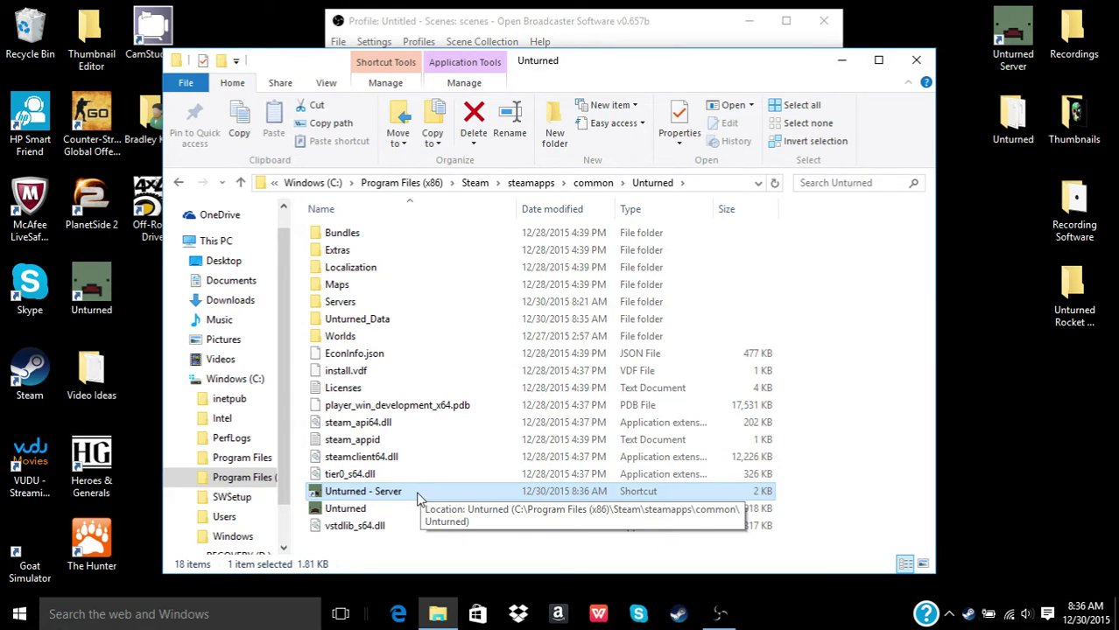
- Open the Unturned - Server shortcut's properties and move to the end of its Target path
{"action": "right_click", "coordinate": [347, 494]}
{"action": "left_click", "coordinate": [406, 471]}
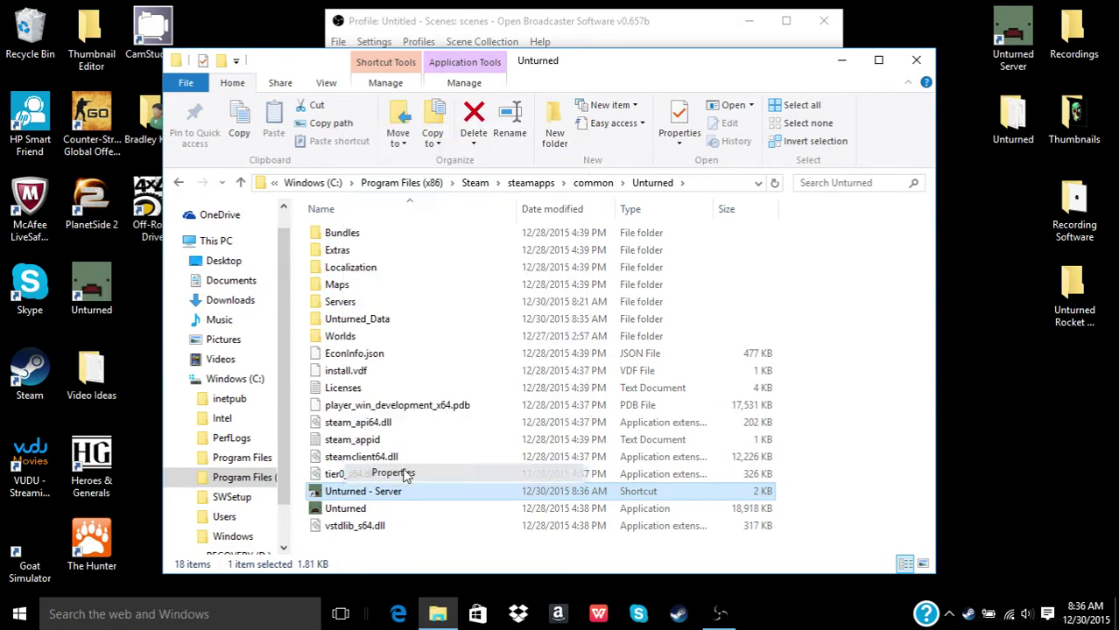
{"action": "left_click", "coordinate": [620, 321]}
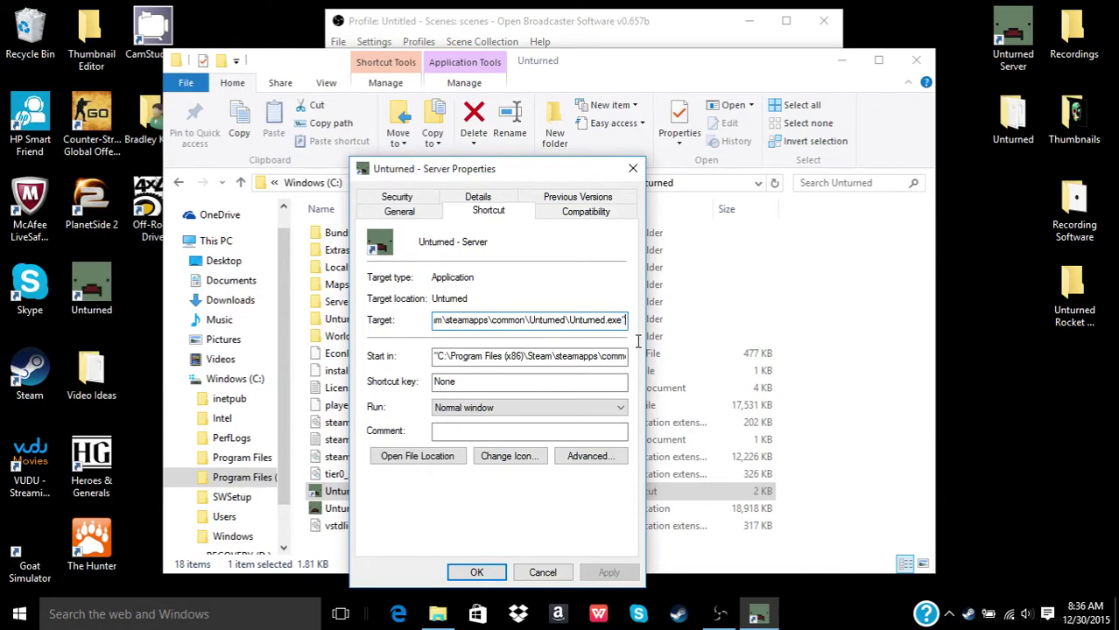
{"action": "key", "text": "ctrl+a"}
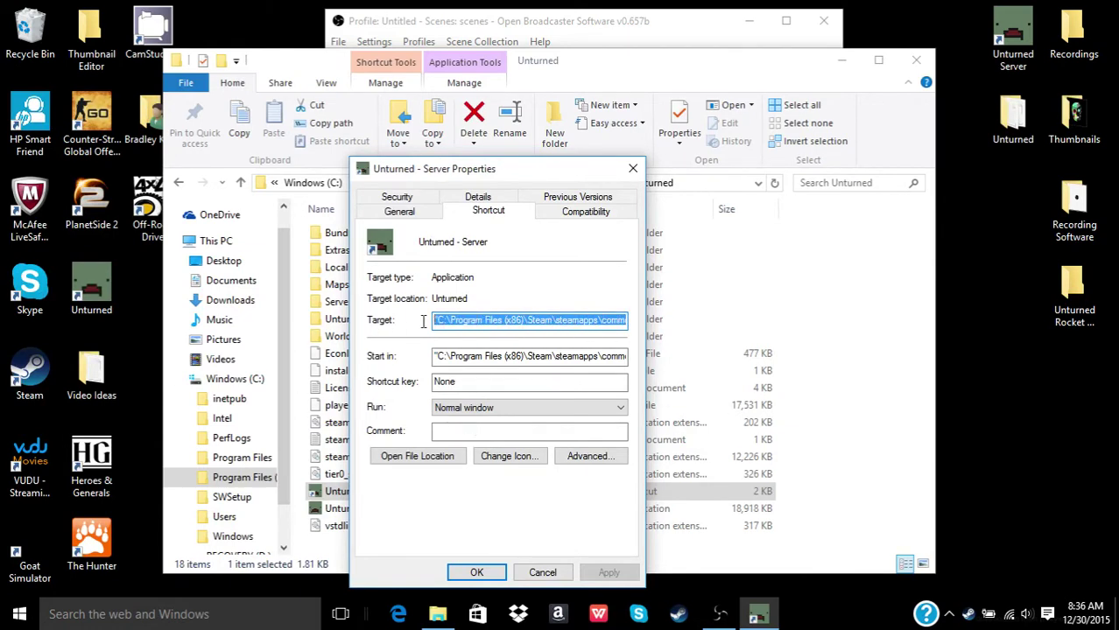
{"action": "key", "text": "End"}
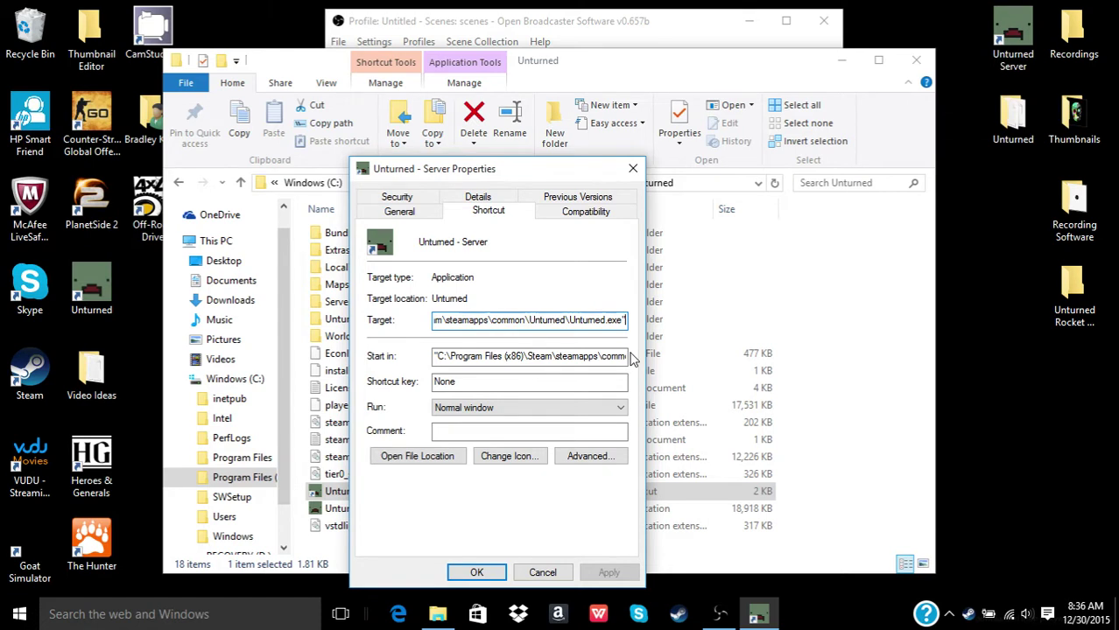
- Append '-nographics -batchmode +Secureserver/' to the shortcut's Target path
{"action": "type", "text": "-n"}
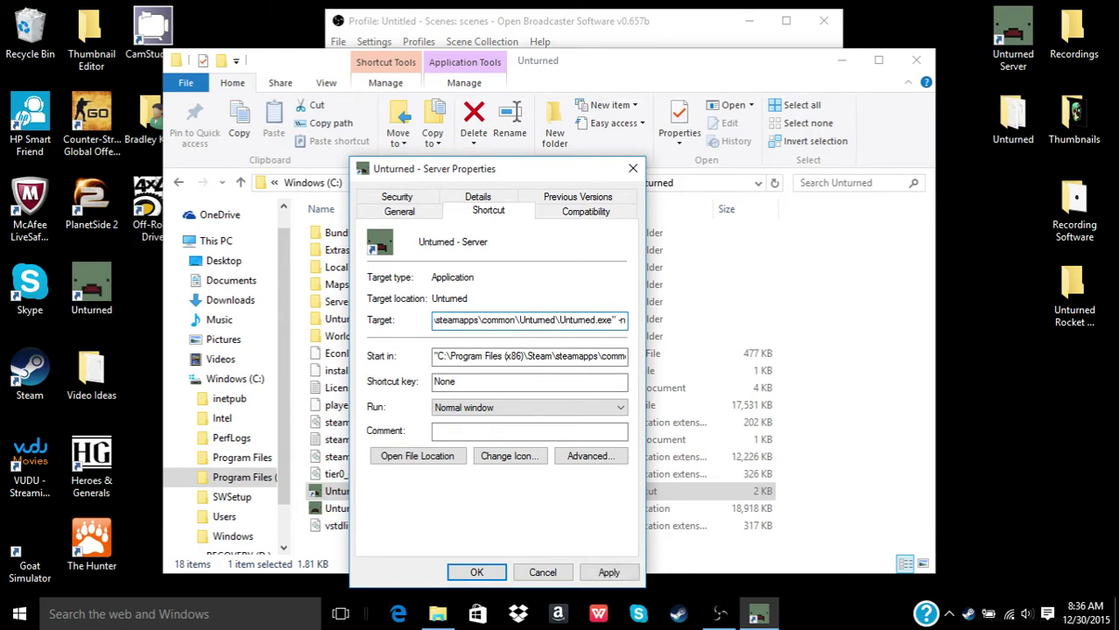
{"action": "type", "text": "ographicd"}
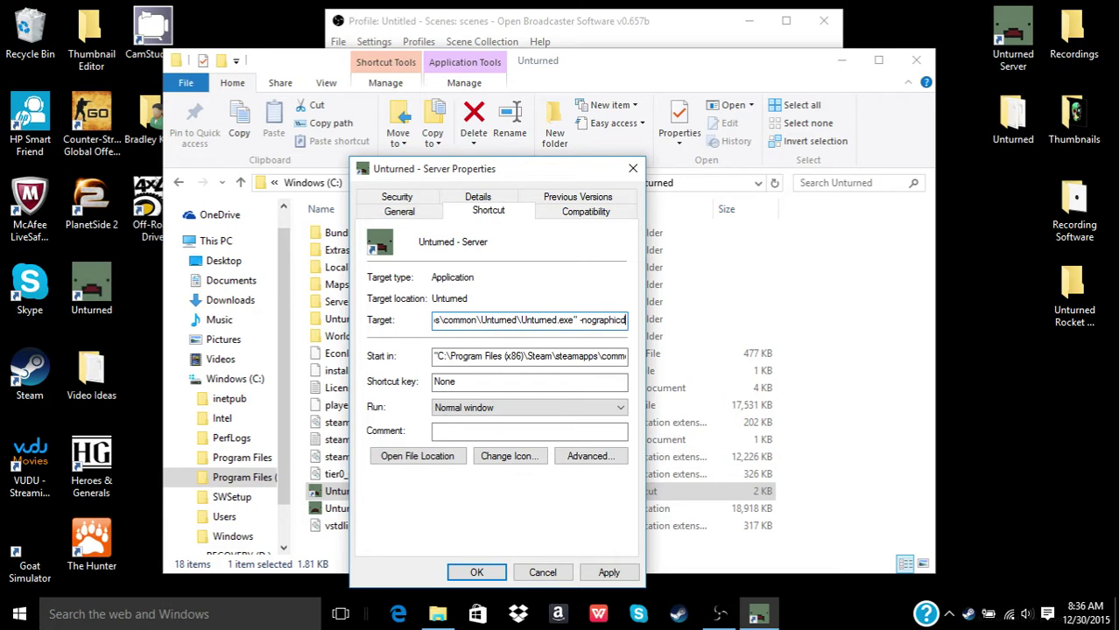
{"action": "key", "text": "BackSpace"}
{"action": "type", "text": "s"}
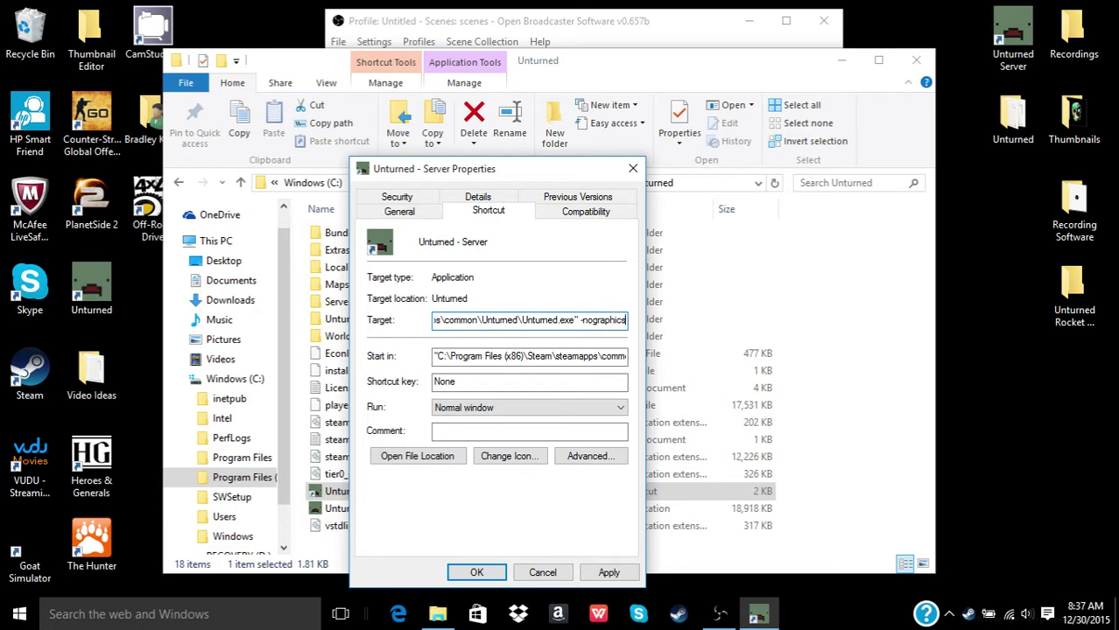
{"action": "type", "text": " -"}
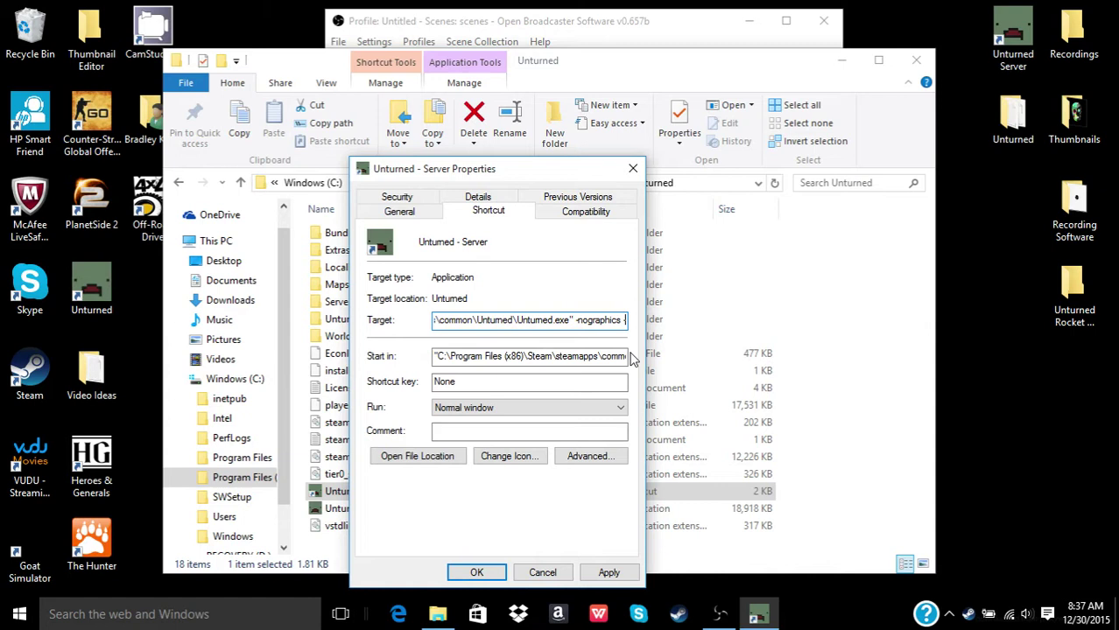
{"action": "type", "text": "bay"}
{"action": "key", "text": "BackSpace"}
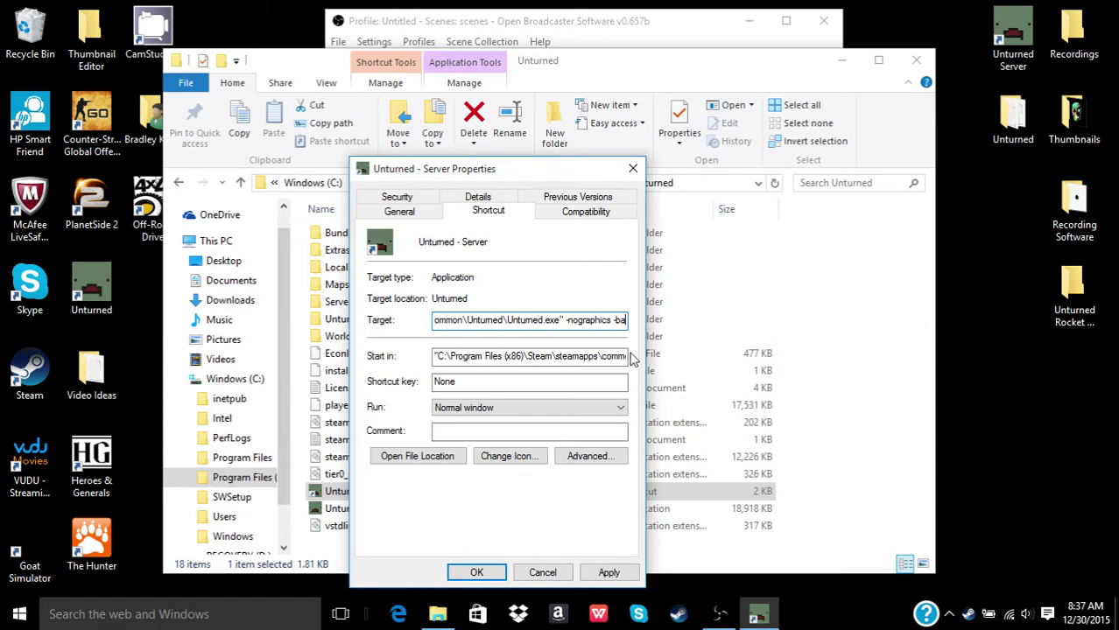
{"action": "type", "text": "tchmode"}
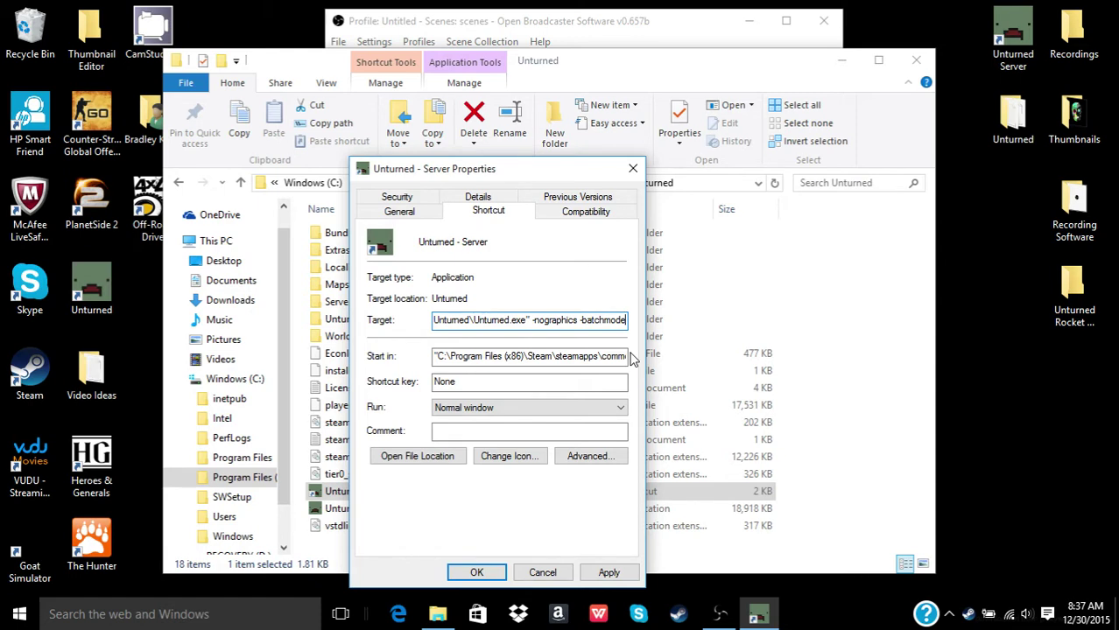
{"action": "type", "text": "-batchmode +"}
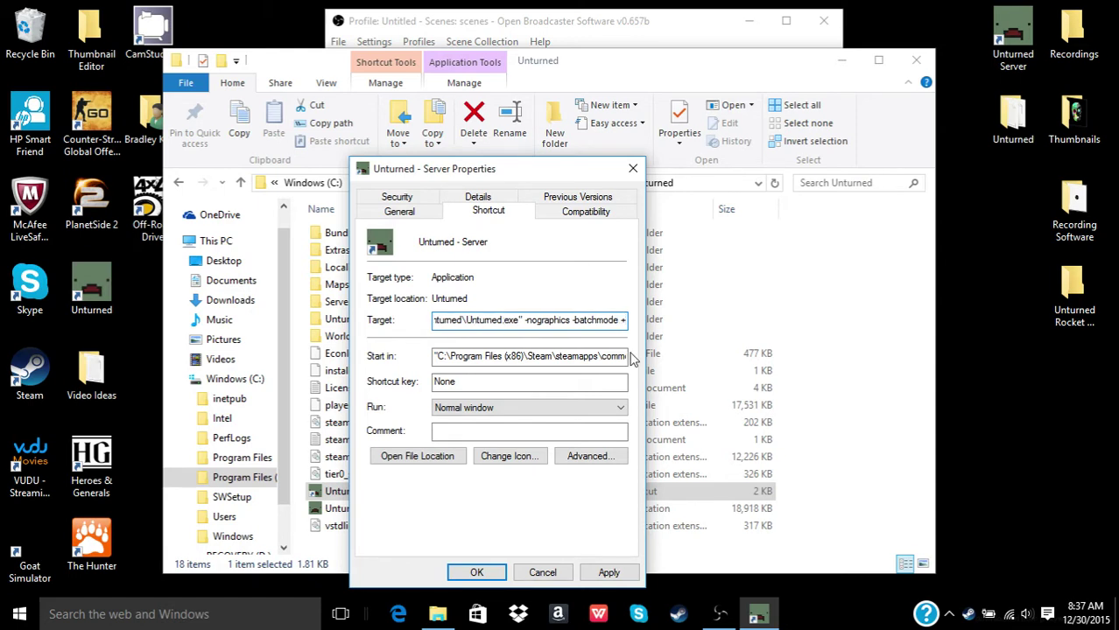
{"action": "type", "text": "Secure"}
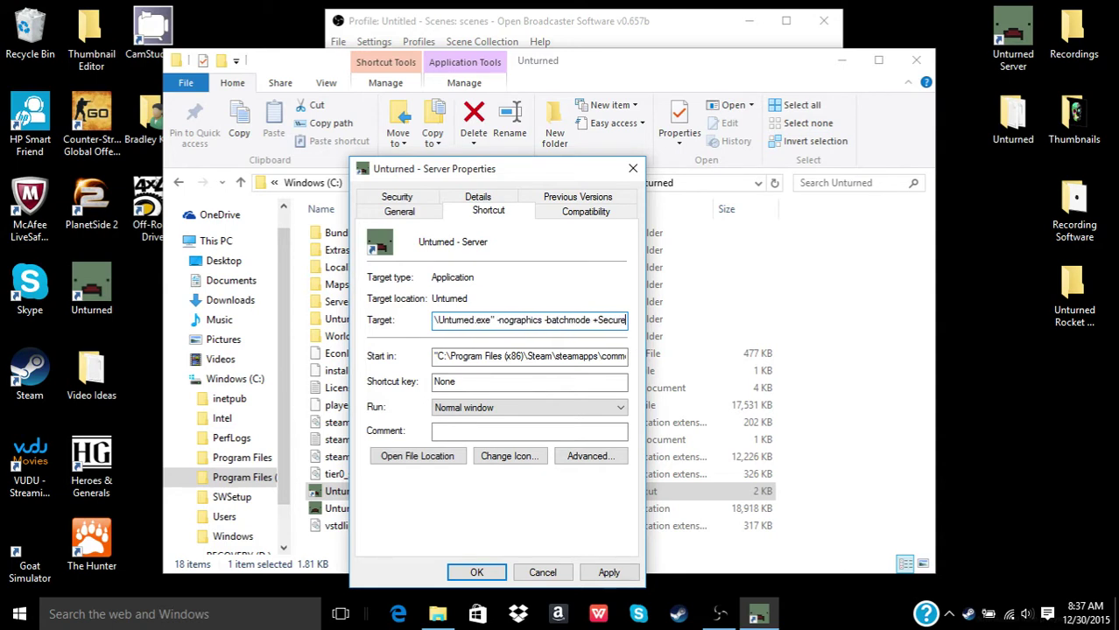
{"action": "type", "text": "server"}
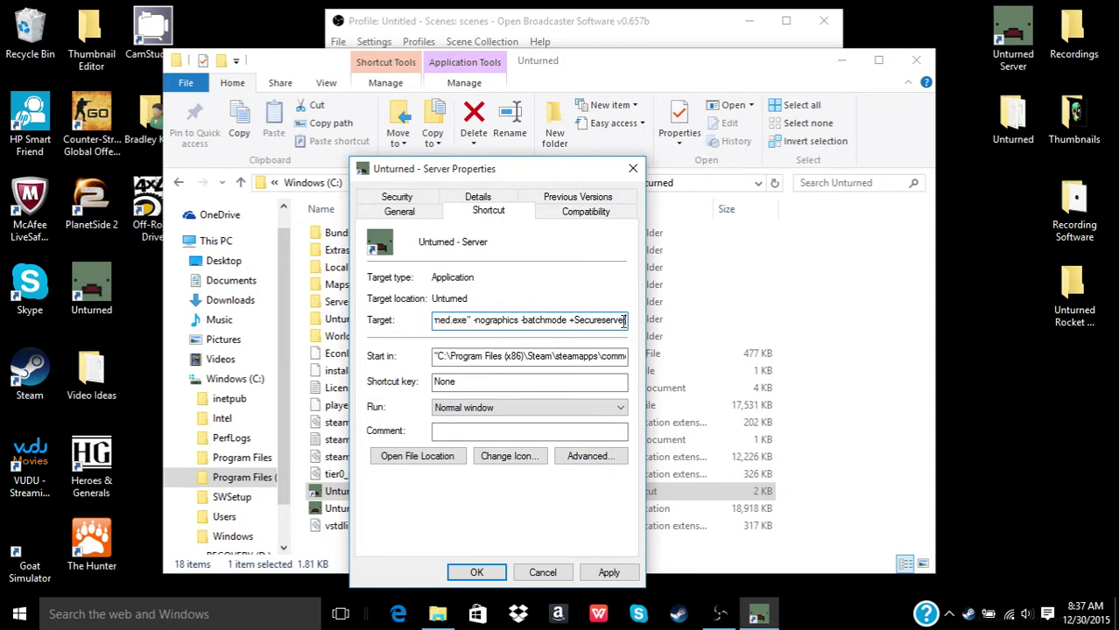
{"action": "left_click_drag", "start_coordinate": [600, 320], "coordinate": [638, 327]}
{"action": "left_click", "coordinate": [627, 321]}
{"action": "type", "text": "/"}
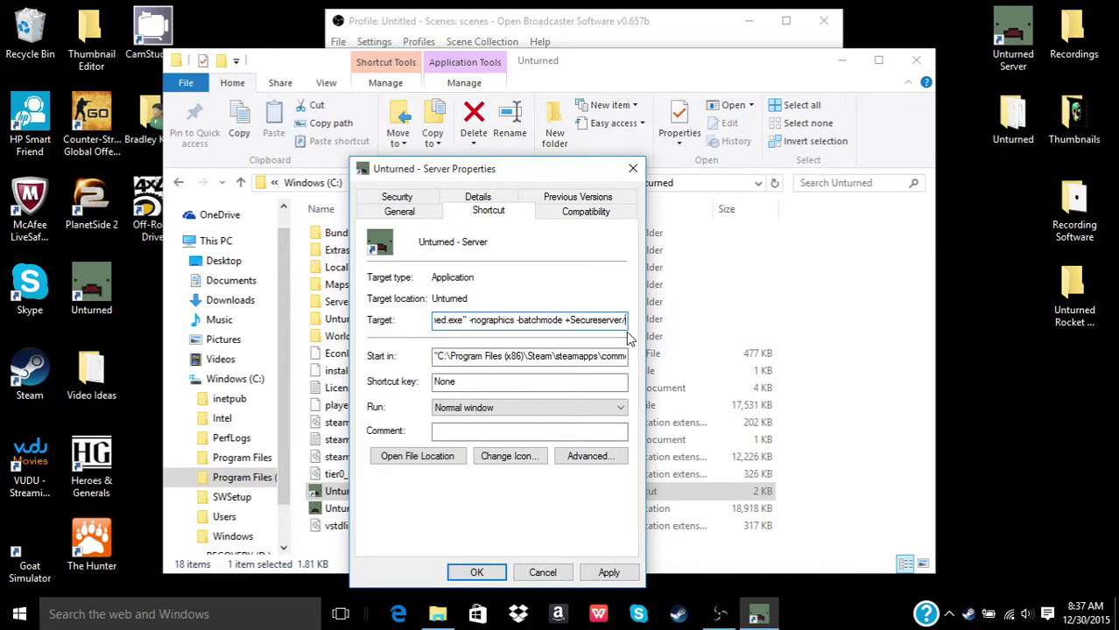
- Look inside the Unturned Servers folder, then return to the shortcut properties
{"action": "left_click", "coordinate": [675, 79]}
{"action": "double_click", "coordinate": [350, 302]}
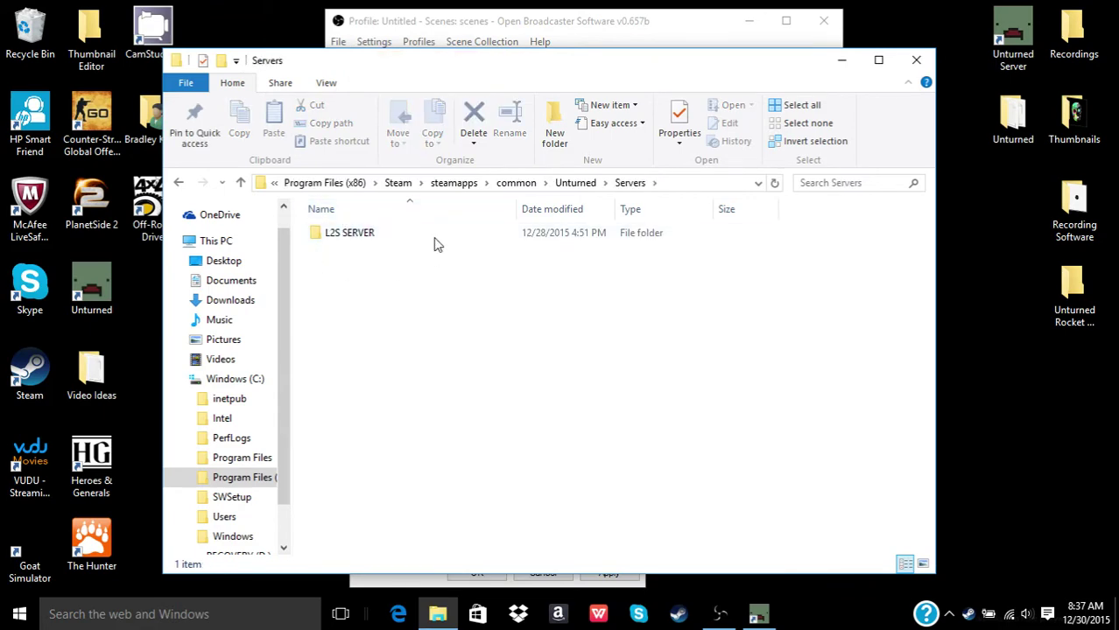
{"action": "left_click_drag", "start_coordinate": [421, 61], "coordinate": [383, 96]}
{"action": "left_click", "coordinate": [455, 35]}
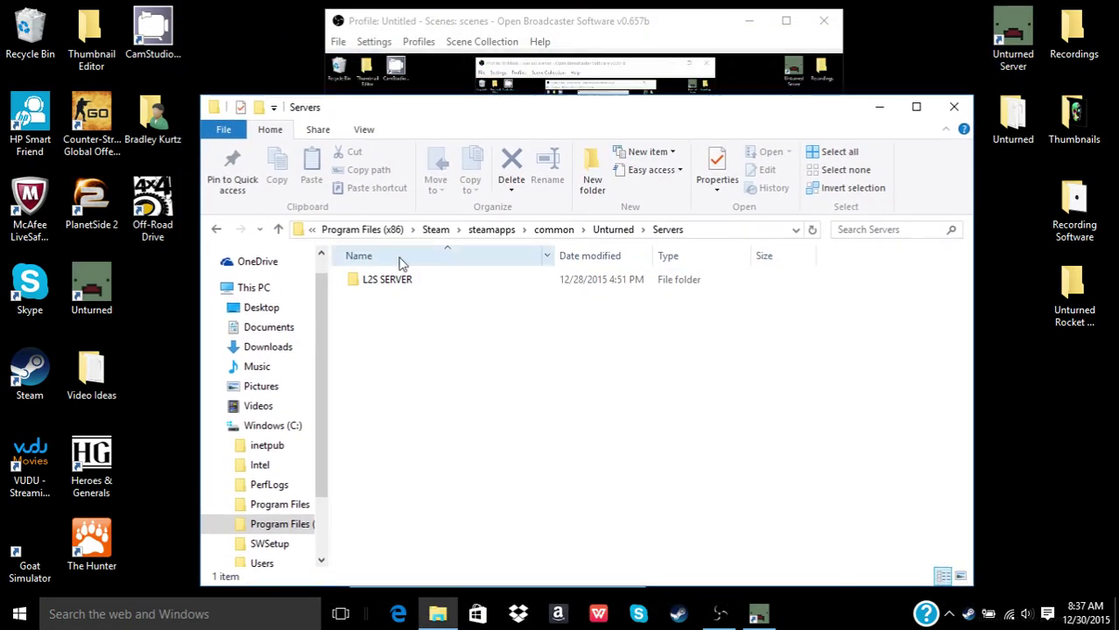
{"action": "left_click", "coordinate": [1004, 35]}
{"action": "key", "text": "alt+Return"}
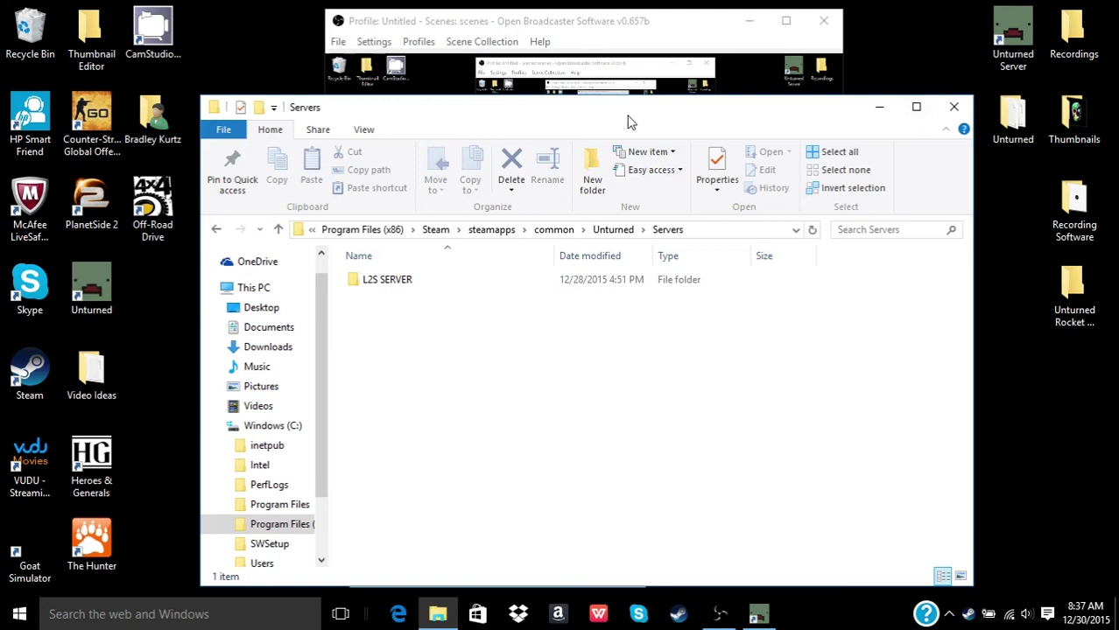
{"action": "left_click_drag", "start_coordinate": [630, 119], "coordinate": [652, 317]}
{"action": "left_click", "coordinate": [442, 169]}
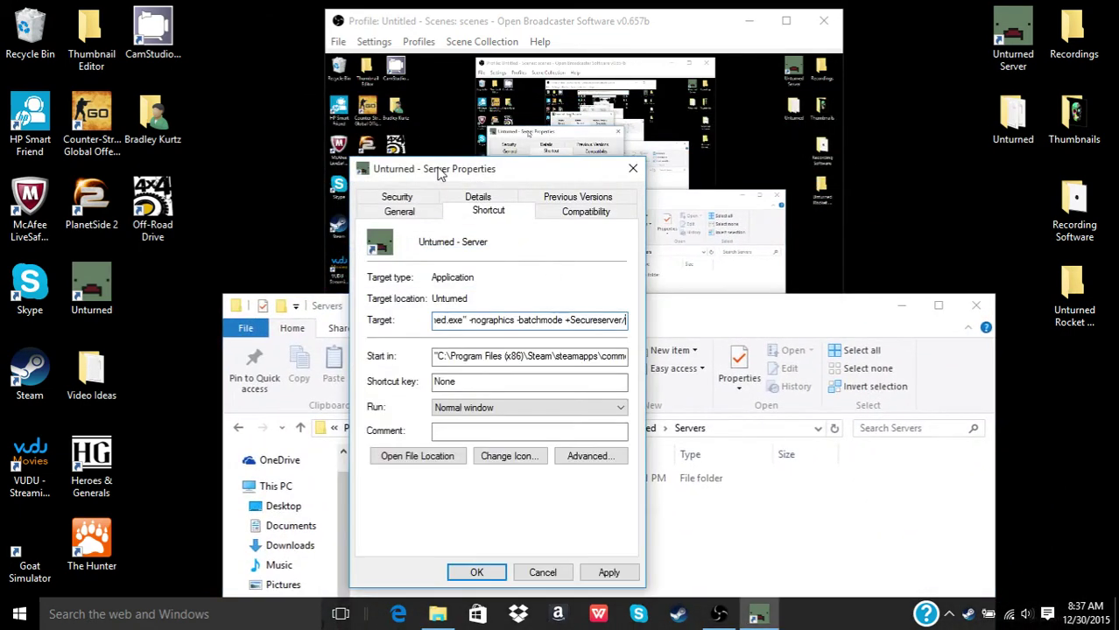
{"action": "left_click_drag", "start_coordinate": [442, 169], "coordinate": [435, 158]}
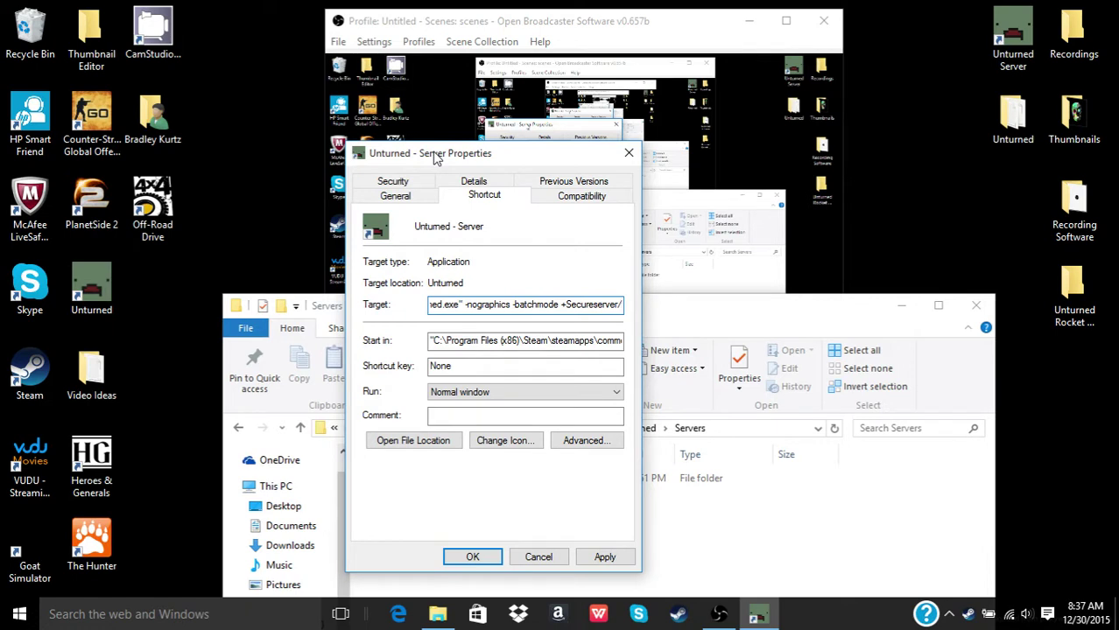
- Finish the target with 'YTServerTutorial' and apply the change
{"action": "type", "text": "YT"}
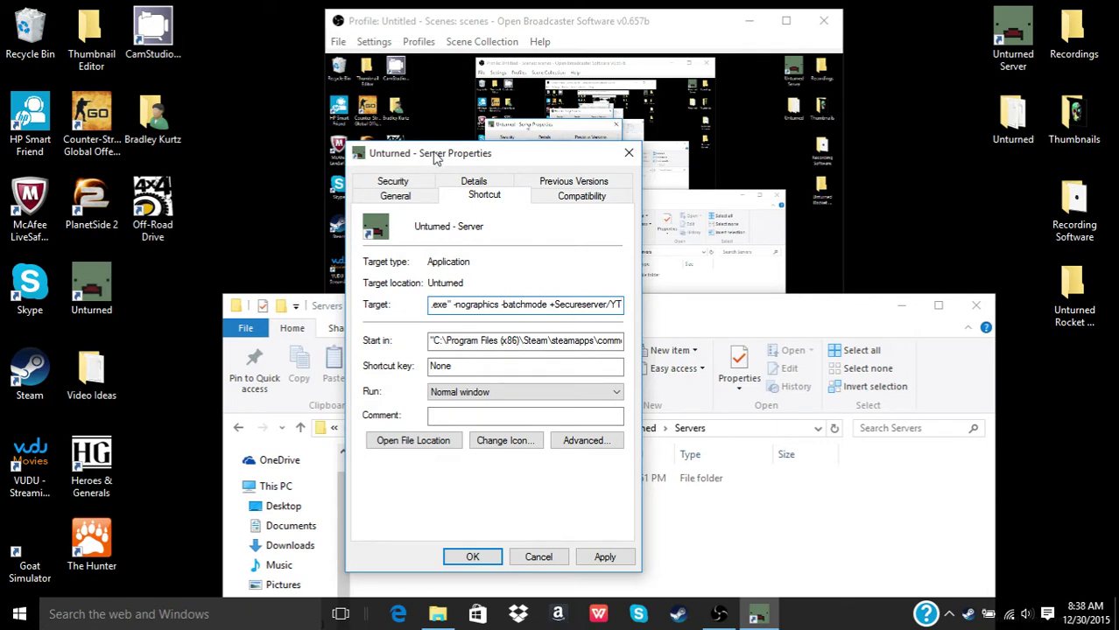
{"action": "type", "text": "Server"}
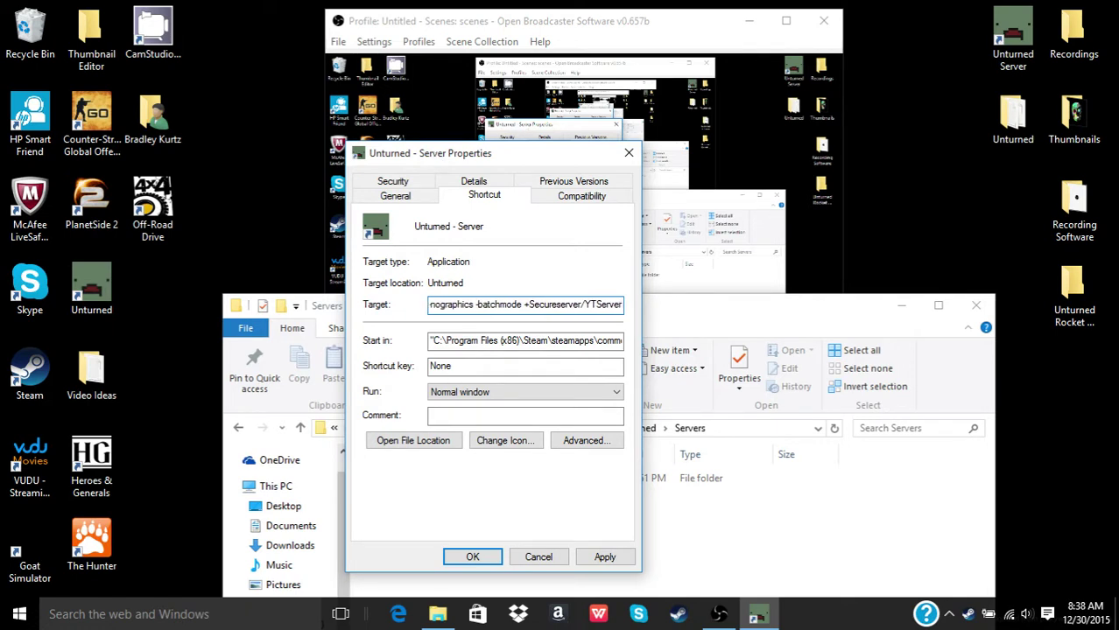
{"action": "type", "text": "Tutor"}
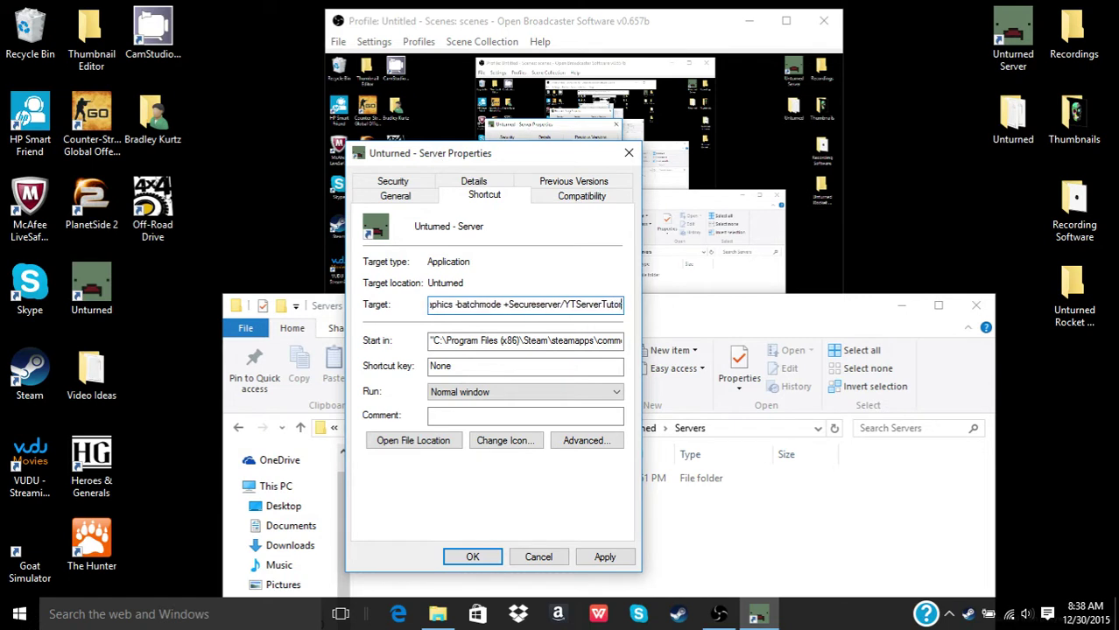
{"action": "type", "text": "ial"}
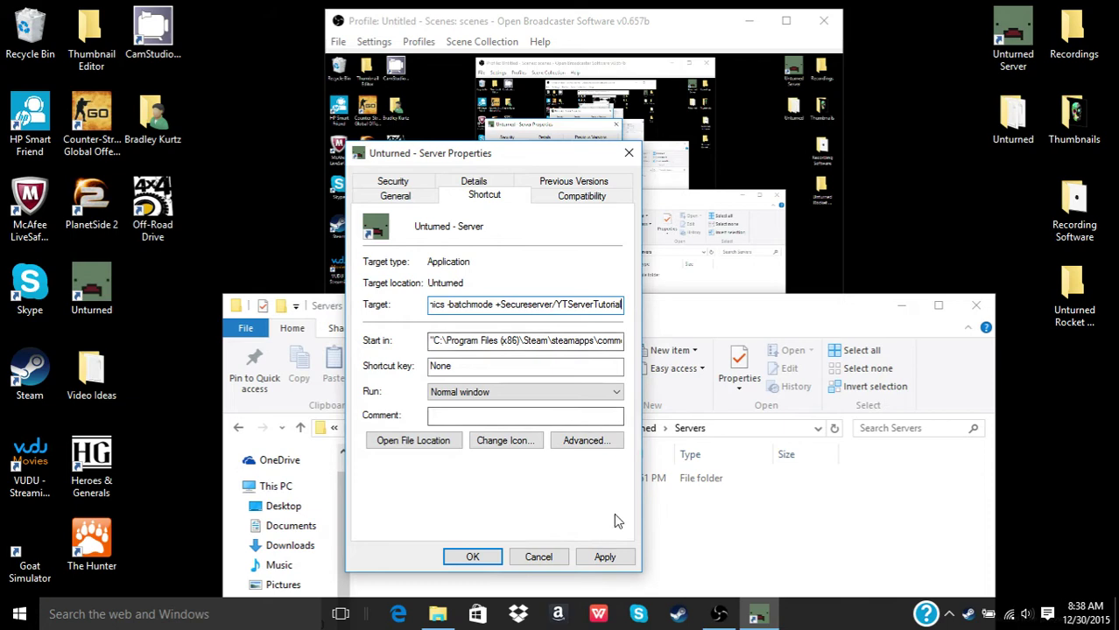
{"action": "left_click", "coordinate": [605, 558]}
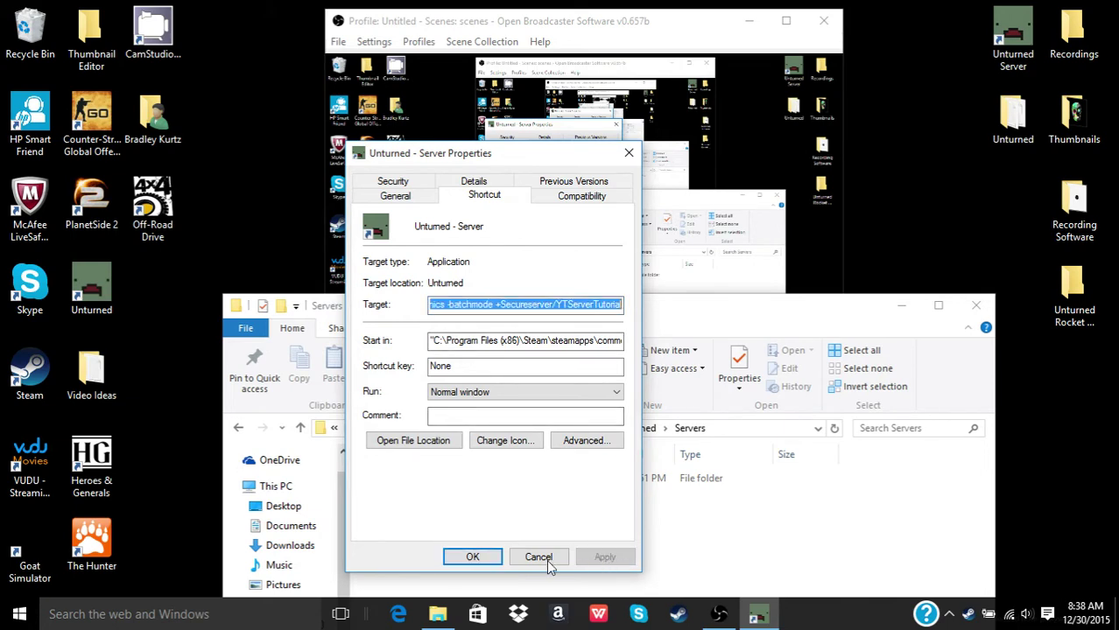
{"action": "left_click", "coordinate": [472, 557]}
- Check the Servers folder and return to the Unturned install folder
{"action": "left_click_drag", "start_coordinate": [492, 331], "coordinate": [443, 93]}
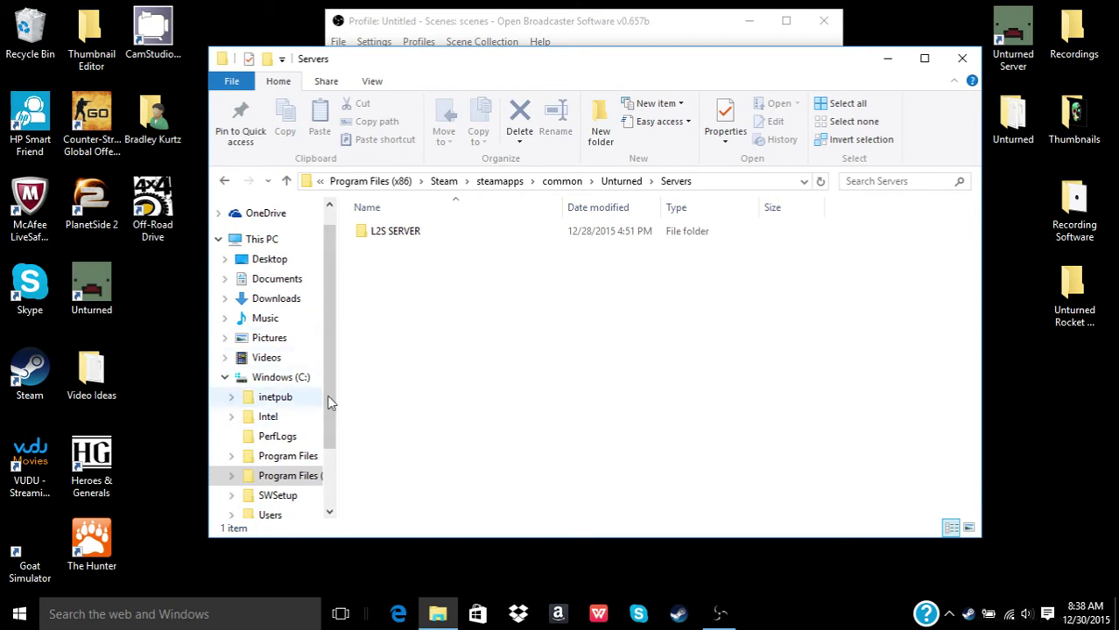
{"action": "key", "text": "BackSpace"}
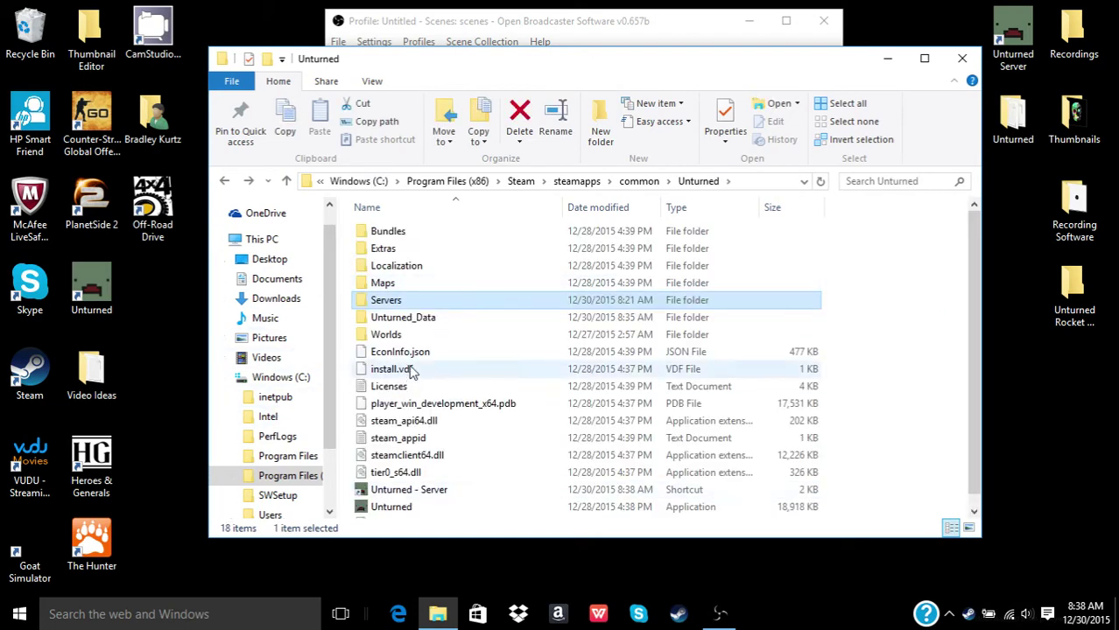
{"action": "double_click", "coordinate": [414, 302]}
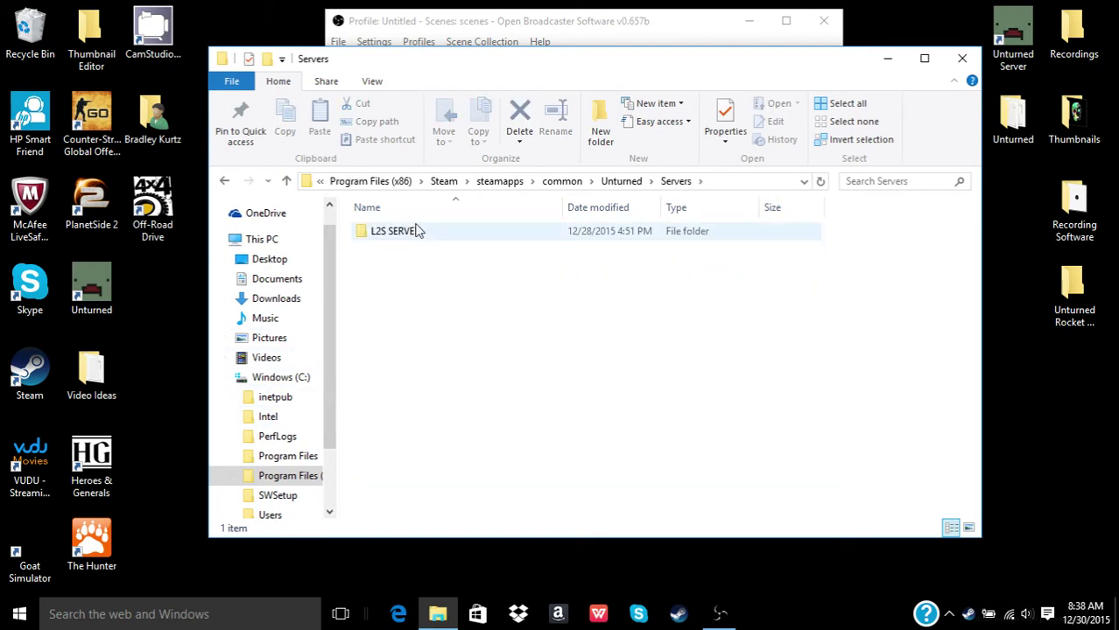
{"action": "key", "text": "BackSpace"}
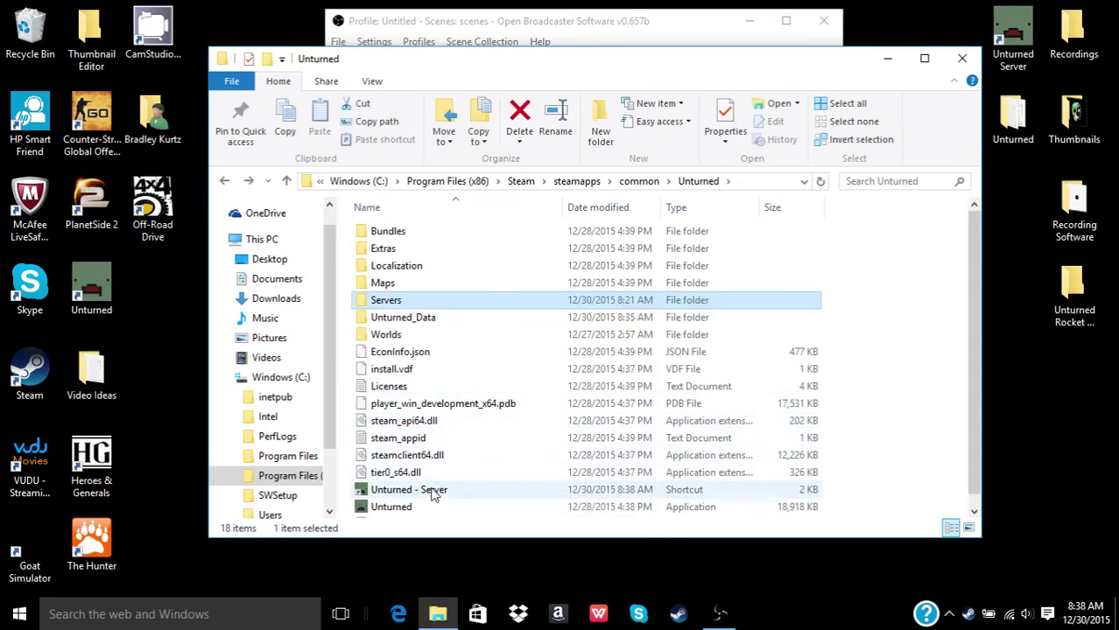
- Start the server from the Unturned - Server shortcut and stop it with shutdown
{"action": "double_click", "coordinate": [433, 491]}
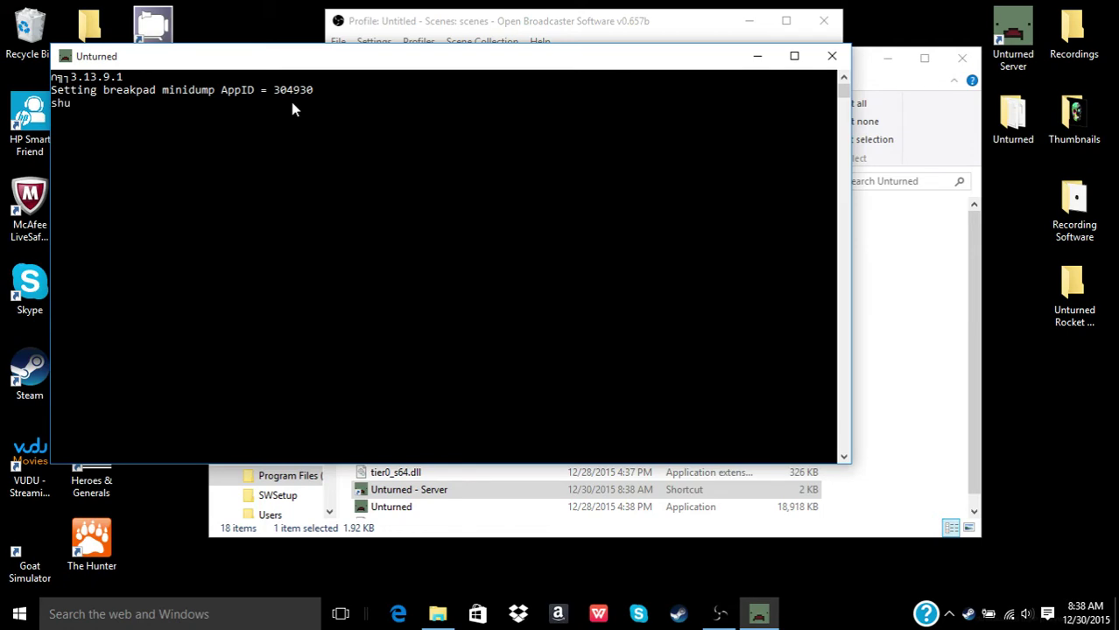
{"action": "type", "text": "own"}
{"action": "key", "text": "Return"}
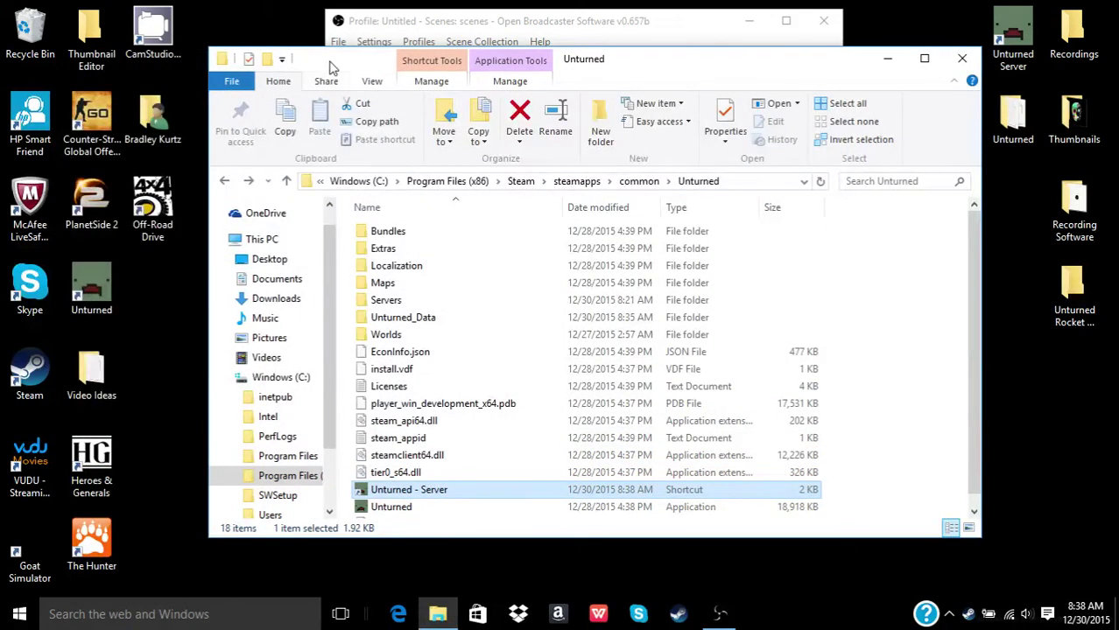
{"action": "left_click_drag", "start_coordinate": [331, 68], "coordinate": [316, 25]}
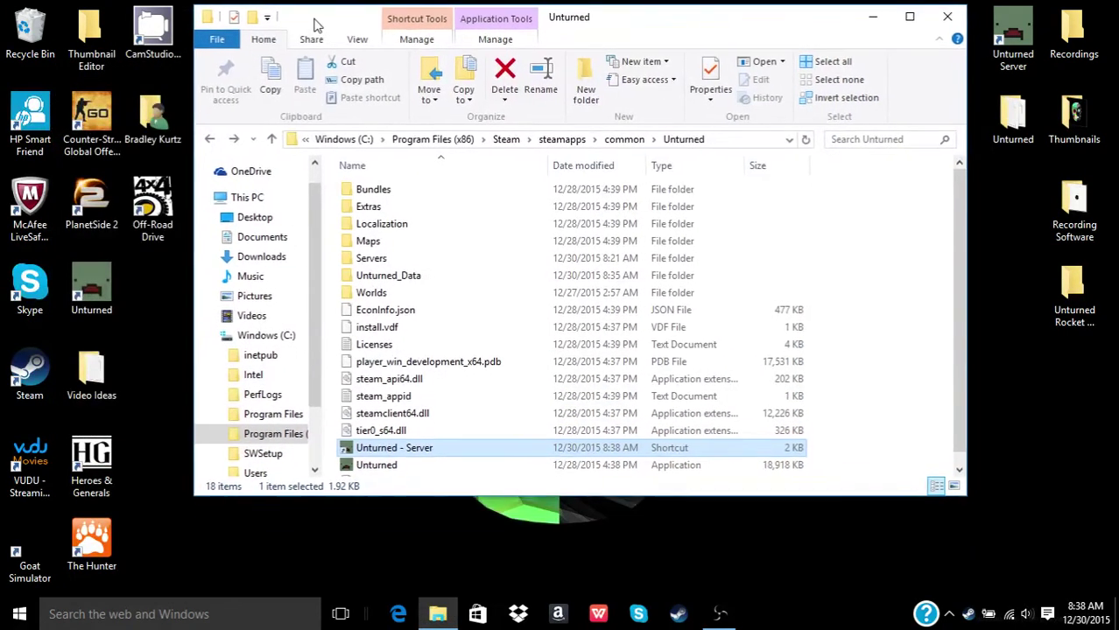
- Navigate to the Servers\YTServerTutorial\Server folder
{"action": "double_click", "coordinate": [365, 259]}
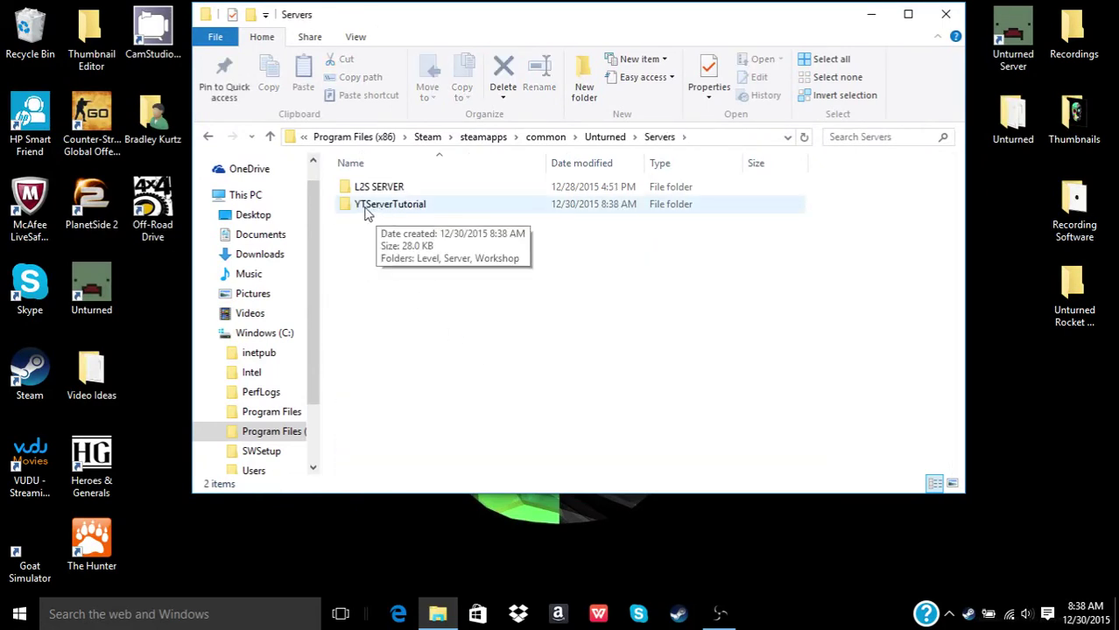
{"action": "double_click", "coordinate": [384, 210]}
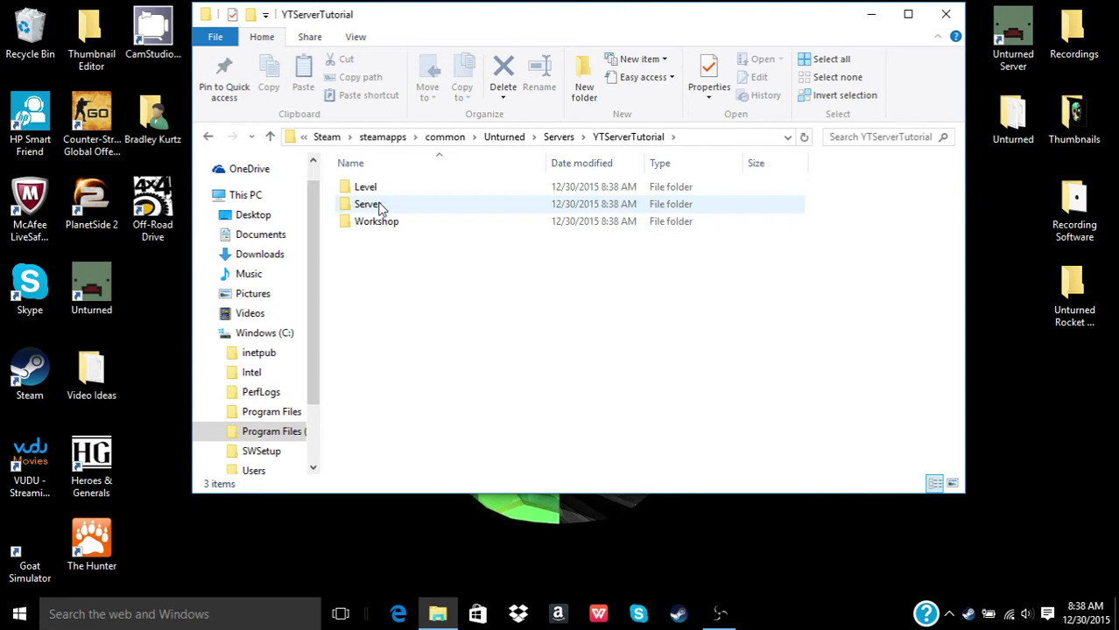
{"action": "double_click", "coordinate": [380, 208]}
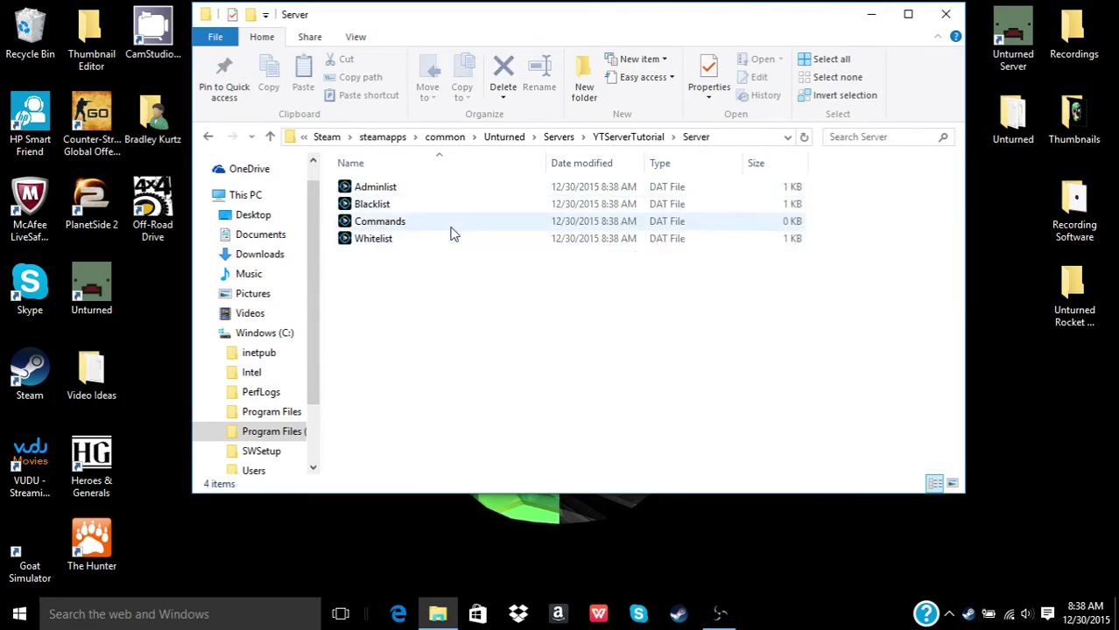
{"action": "left_click", "coordinate": [208, 136]}
{"action": "key", "text": "BackSpace"}
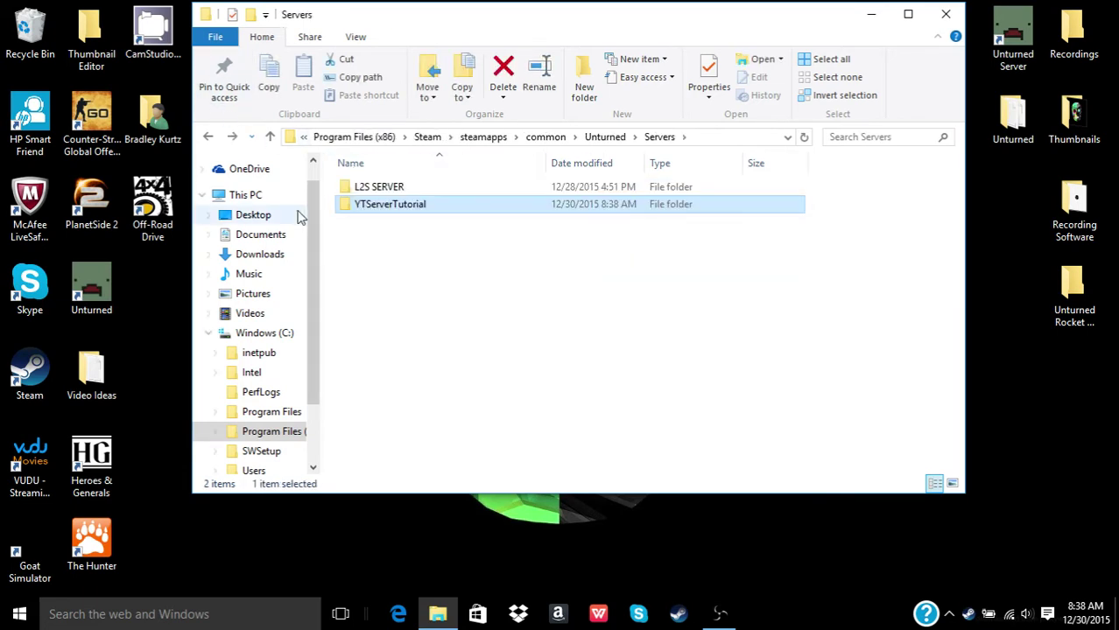
{"action": "double_click", "coordinate": [372, 210]}
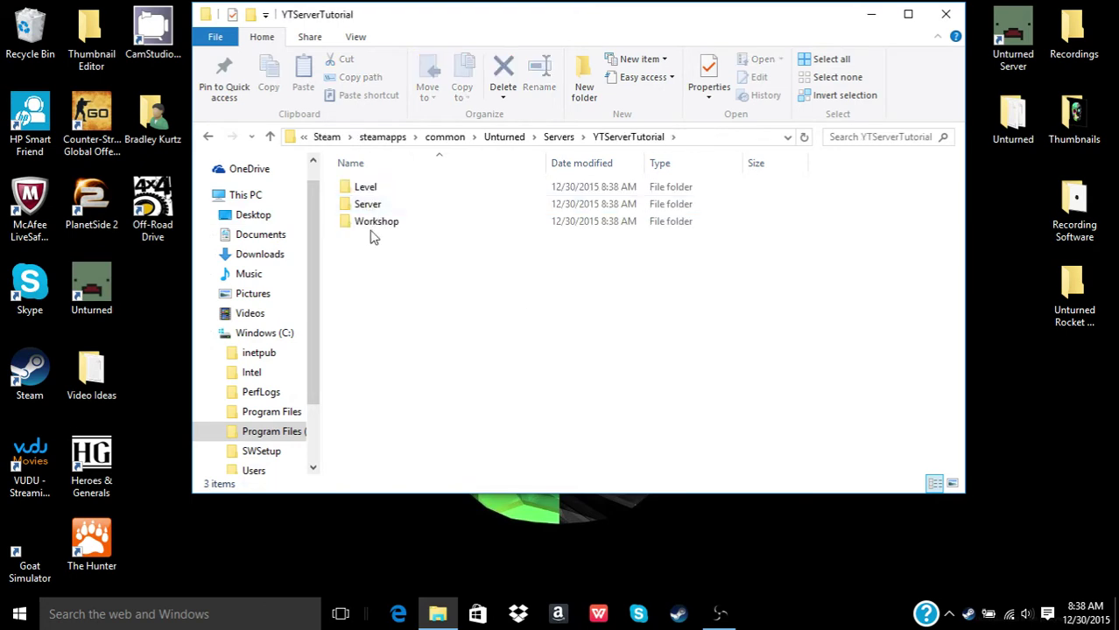
{"action": "double_click", "coordinate": [370, 210]}
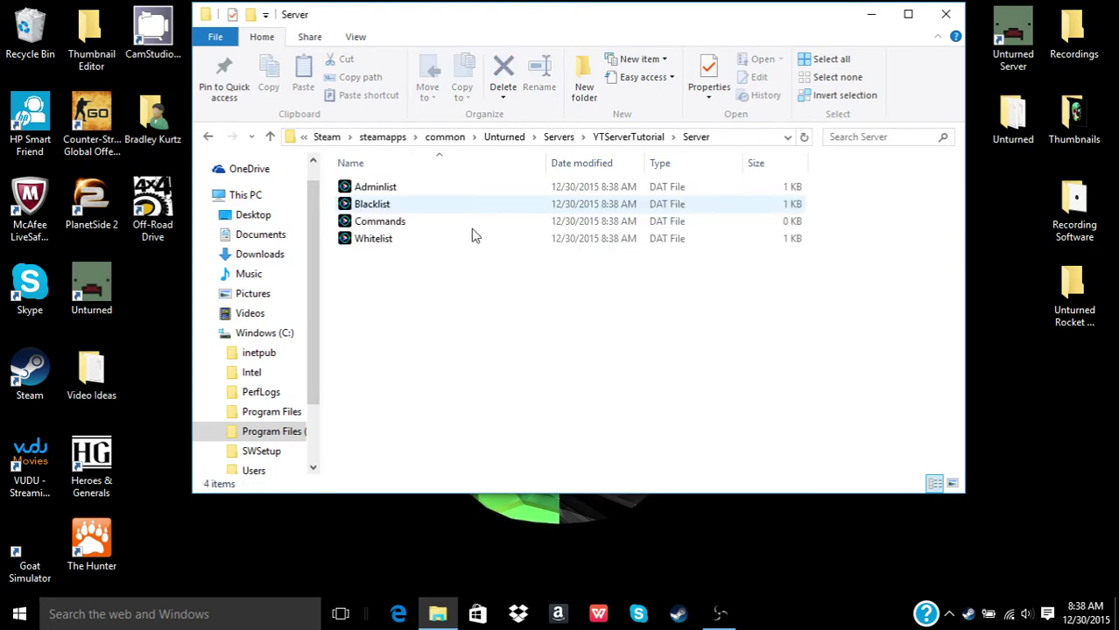
- Open the Commands file with Notepad
{"action": "right_click", "coordinate": [394, 222]}
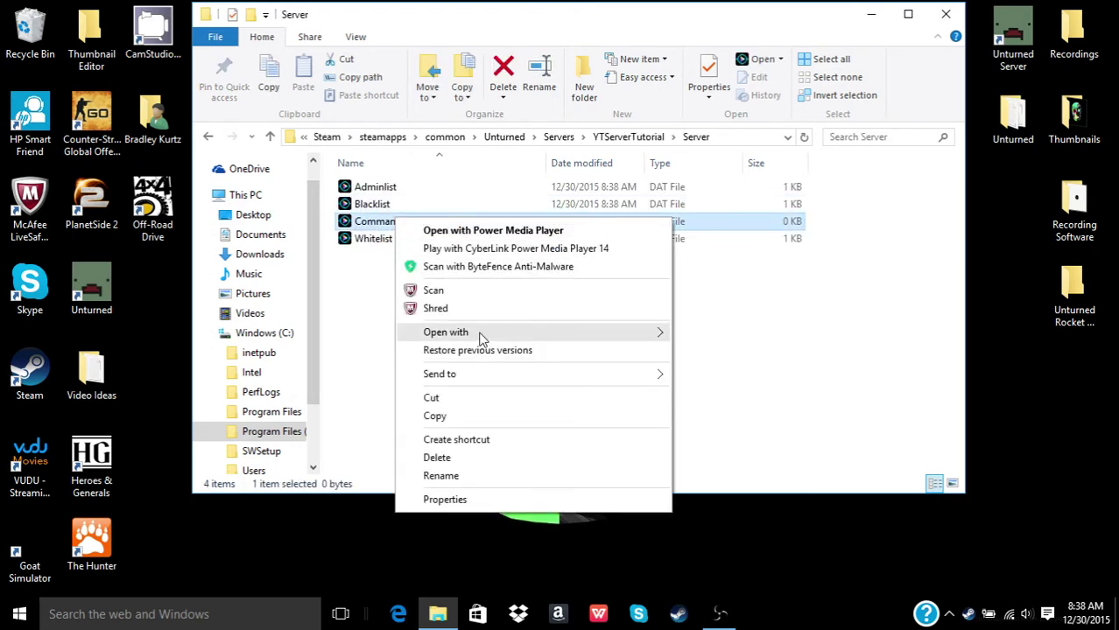
{"action": "mouse_move", "coordinate": [483, 335]}
{"action": "left_click", "coordinate": [740, 328]}
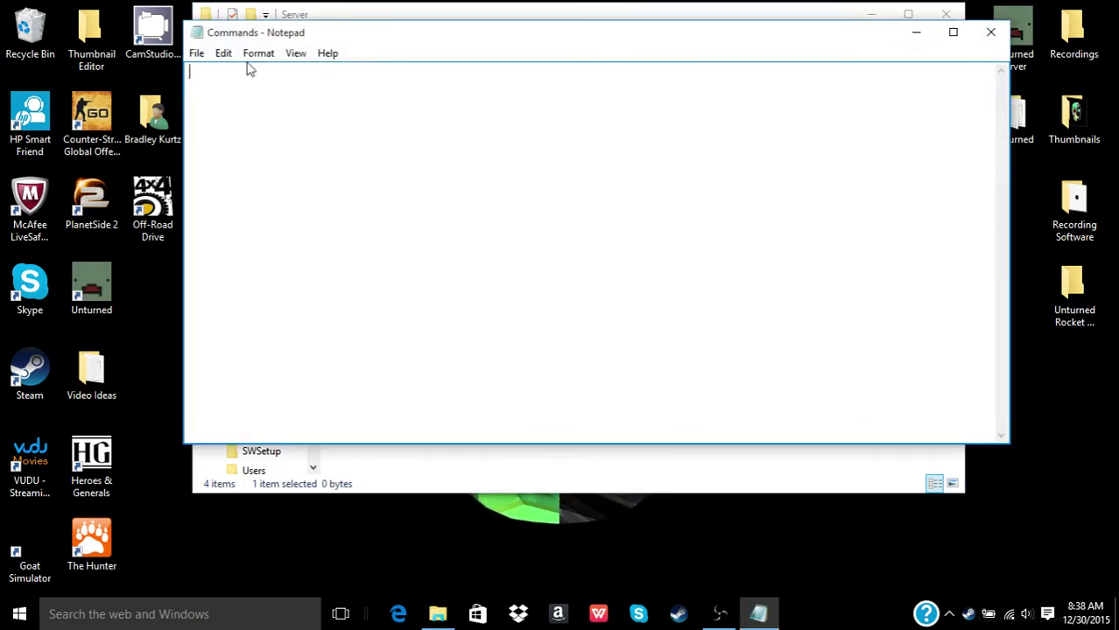
- Write 'name Tutorial Server For Youtube' and 'port 27015' as the first two lines
{"action": "type", "text": "name"}
{"action": "type", "text": "M"}
{"action": "key", "text": "BackSpace"}
{"action": "type", "text": "Tutorial Server For "}
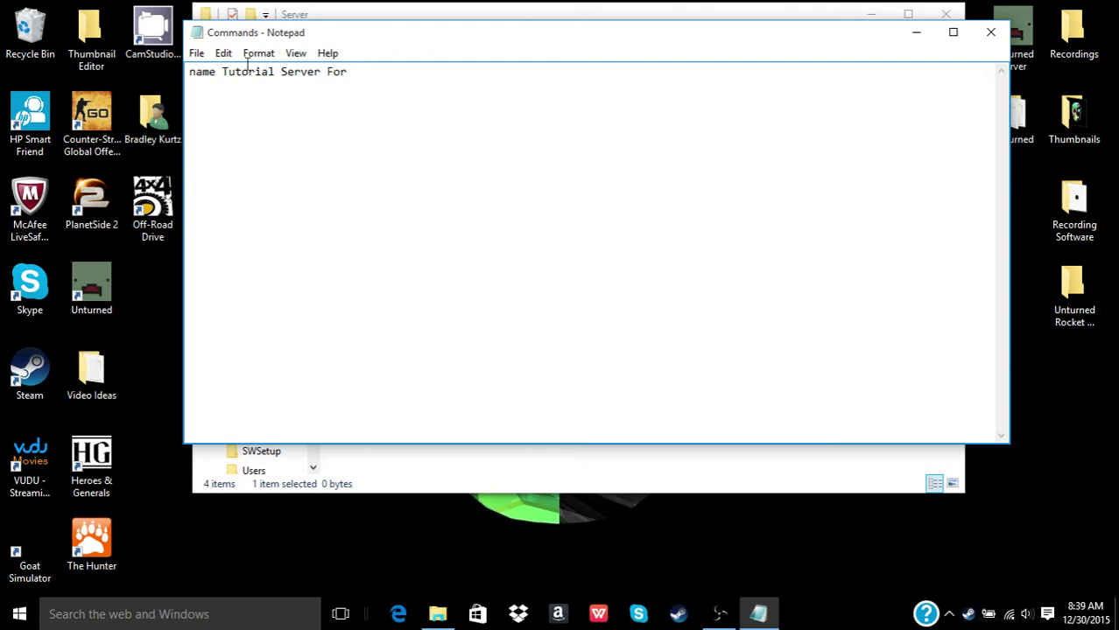
{"action": "type", "text": "Youtube"}
{"action": "key", "text": "Return"}
{"action": "type", "text": "port 27015"}
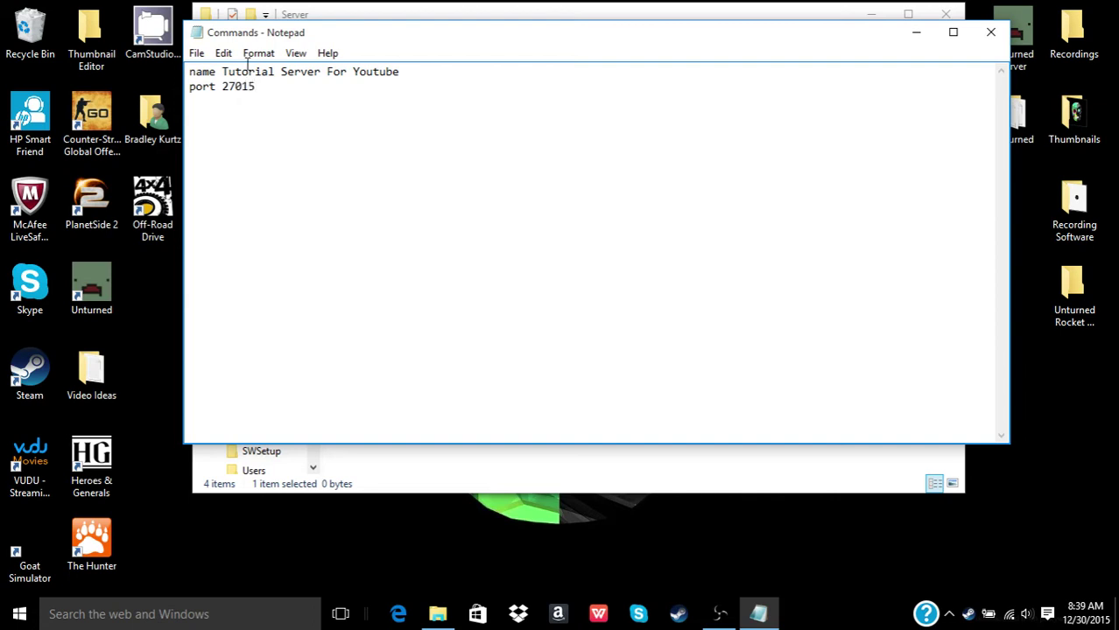
{"action": "key", "text": "Return"}
{"action": "key", "text": "Return"}
- Add the lines 'maxplayers 14' and 'perspective both'
{"action": "left_click_drag", "start_coordinate": [370, 41], "coordinate": [341, 40]}
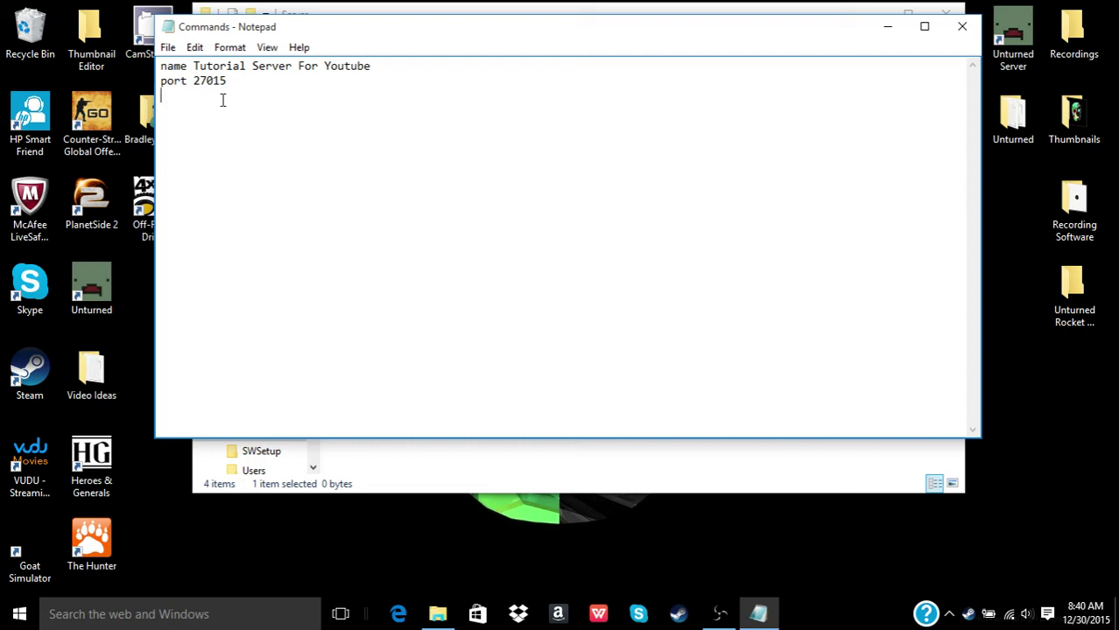
{"action": "type", "text": "maxplayers 14"}
{"action": "key", "text": "Return"}
{"action": "type", "text": "perspect"}
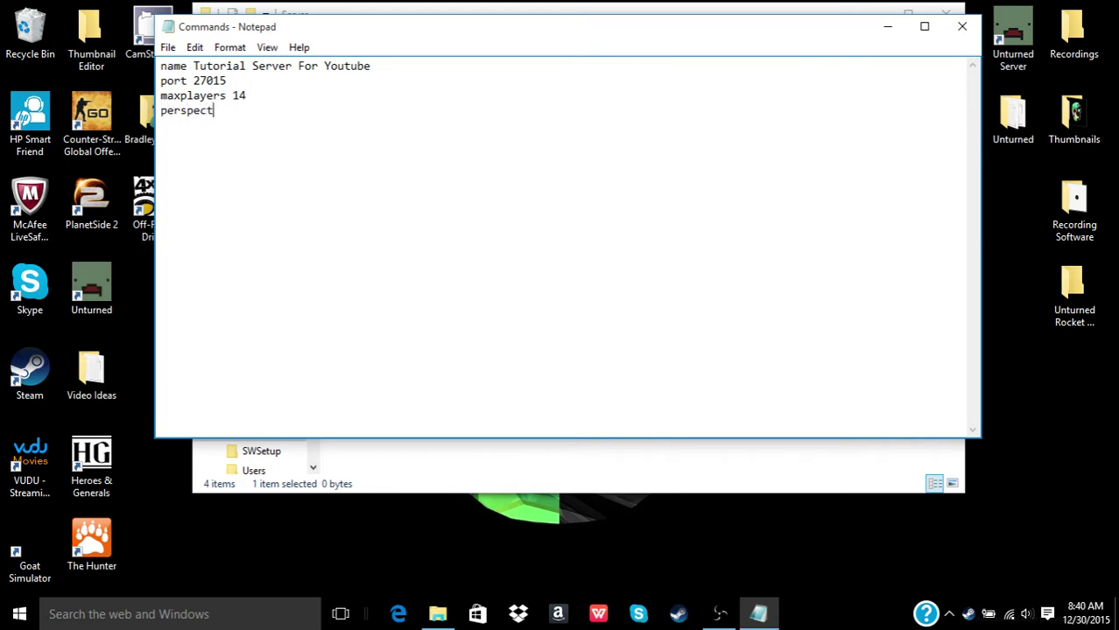
{"action": "type", "text": "ive normal"}
{"action": "key", "text": "BackSpace"}
{"action": "key", "text": "BackSpace"}
{"action": "key", "text": "BackSpace"}
{"action": "key", "text": "BackSpace"}
{"action": "key", "text": "BackSpace"}
{"action": "key", "text": "BackSpace"}
{"action": "type", "text": "both"}
{"action": "key", "text": "Return"}
- Add 'mode normal' and 'welcome Welcome To The Server/133/2/176'
{"action": "type", "text": "moed"}
{"action": "key", "text": "BackSpace"}
{"action": "key", "text": "BackSpace"}
{"action": "type", "text": "de norm"}
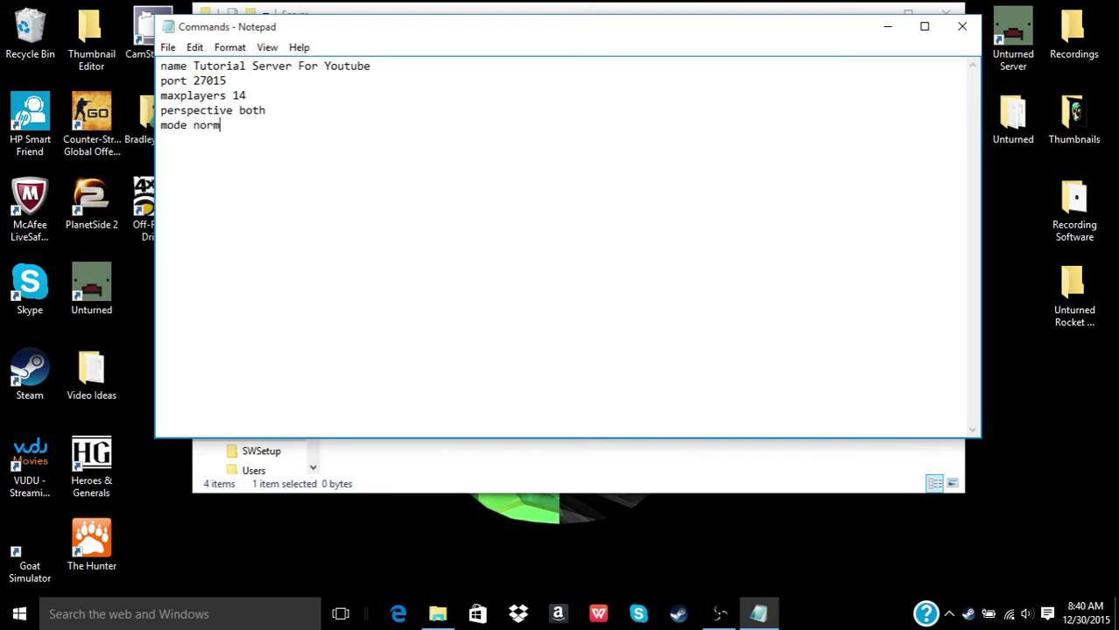
{"action": "type", "text": "al"}
{"action": "key", "text": "Return"}
{"action": "type", "text": "welcoe"}
{"action": "key", "text": "BackSpace"}
{"action": "type", "text": "me Wel"}
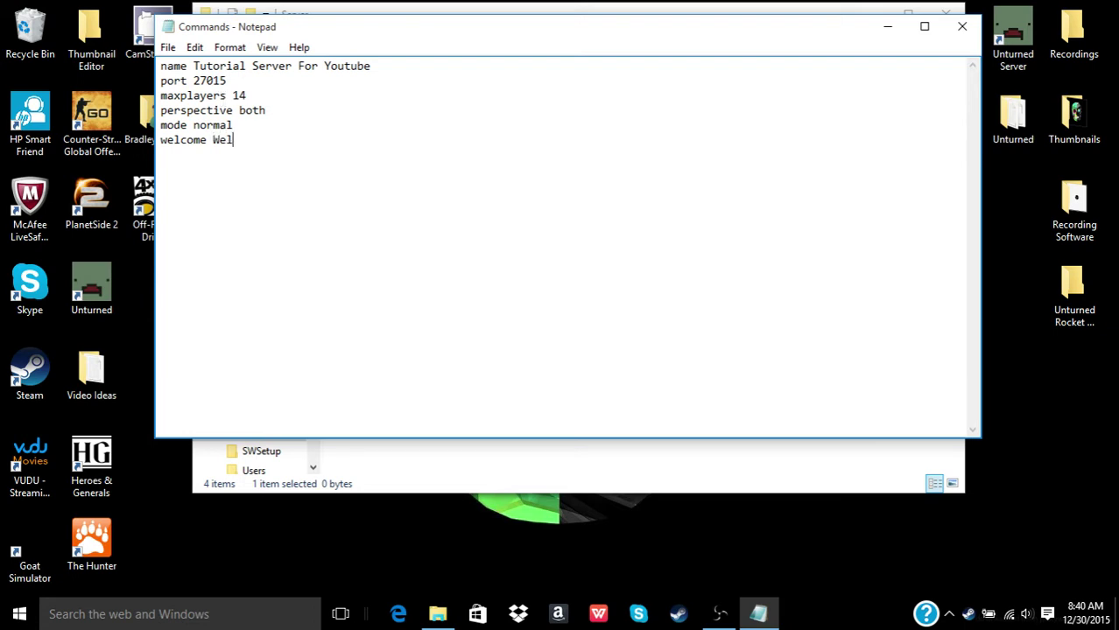
{"action": "type", "text": "come To The Server"}
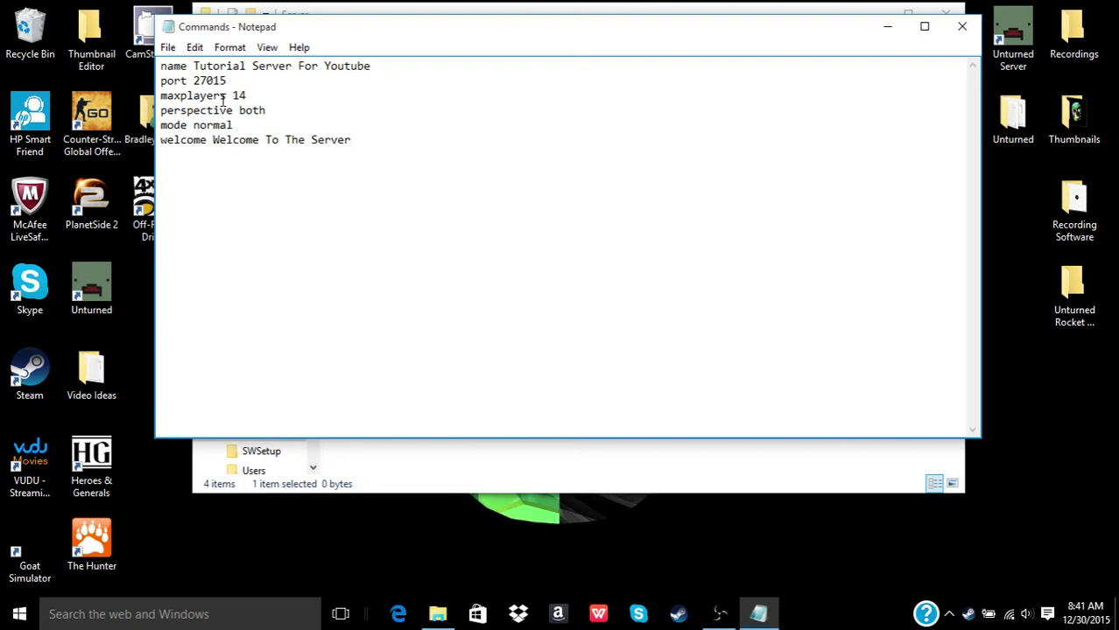
{"action": "type", "text": "/133/2/176"}
{"action": "left_click", "coordinate": [19, 614]}
{"action": "left_click", "coordinate": [129, 612]}
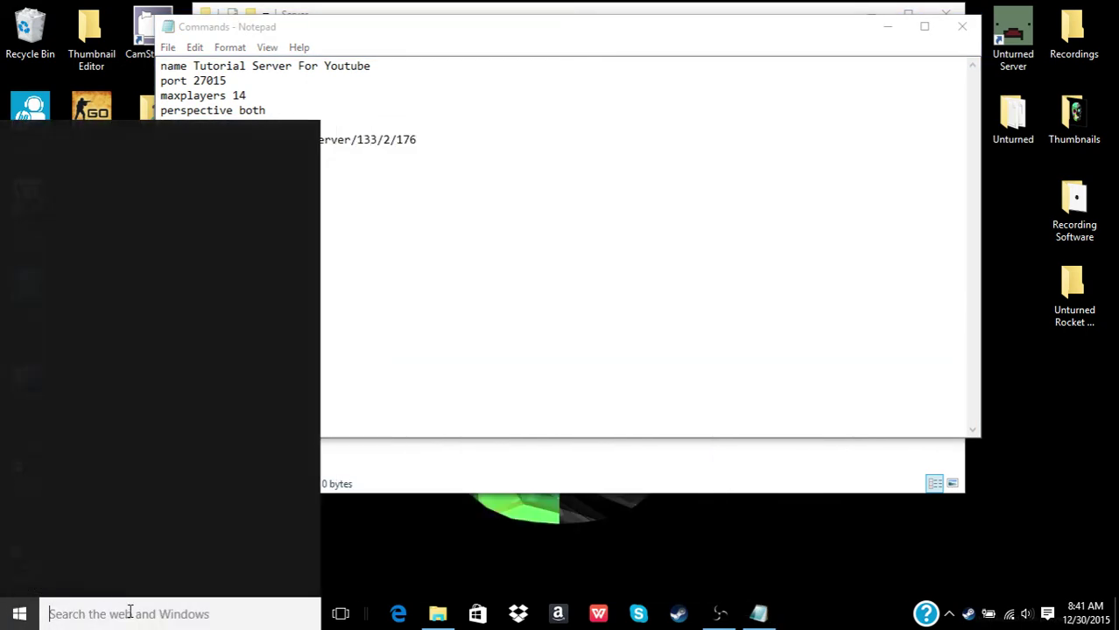
{"action": "type", "text": "paint"}
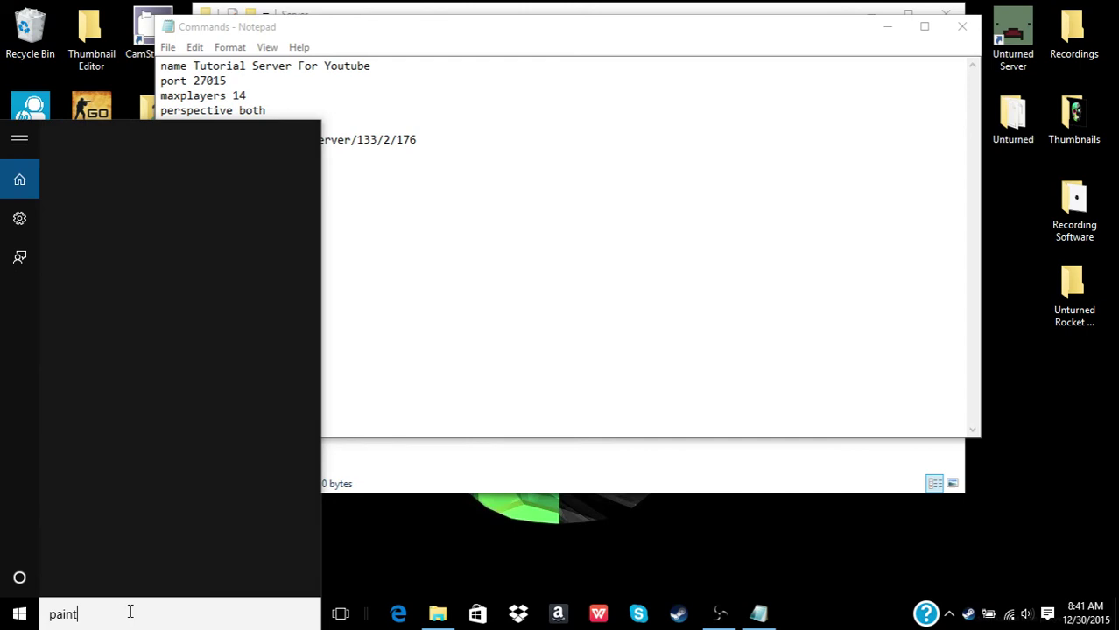
{"action": "left_click", "coordinate": [133, 166]}
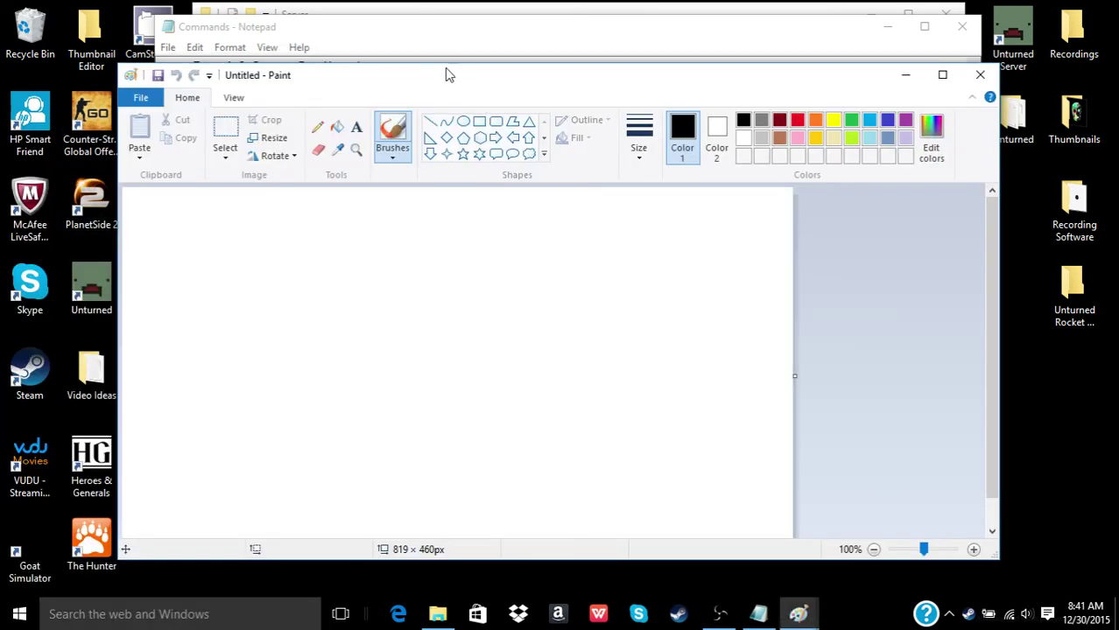
{"action": "left_click", "coordinate": [931, 138]}
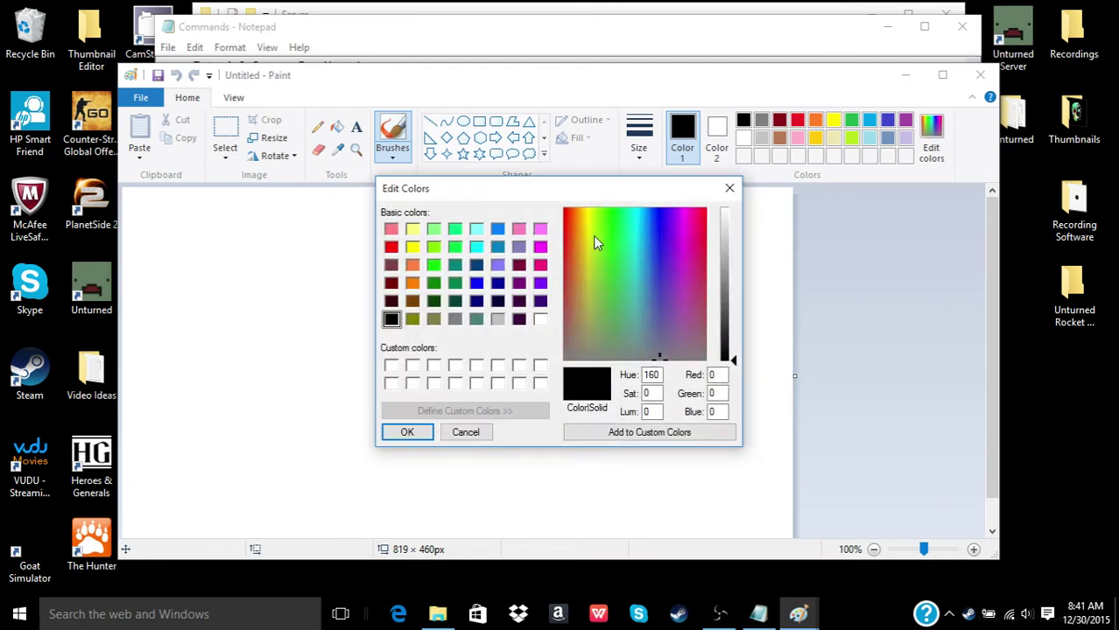
{"action": "left_click", "coordinate": [641, 228]}
{"action": "left_click", "coordinate": [632, 230]}
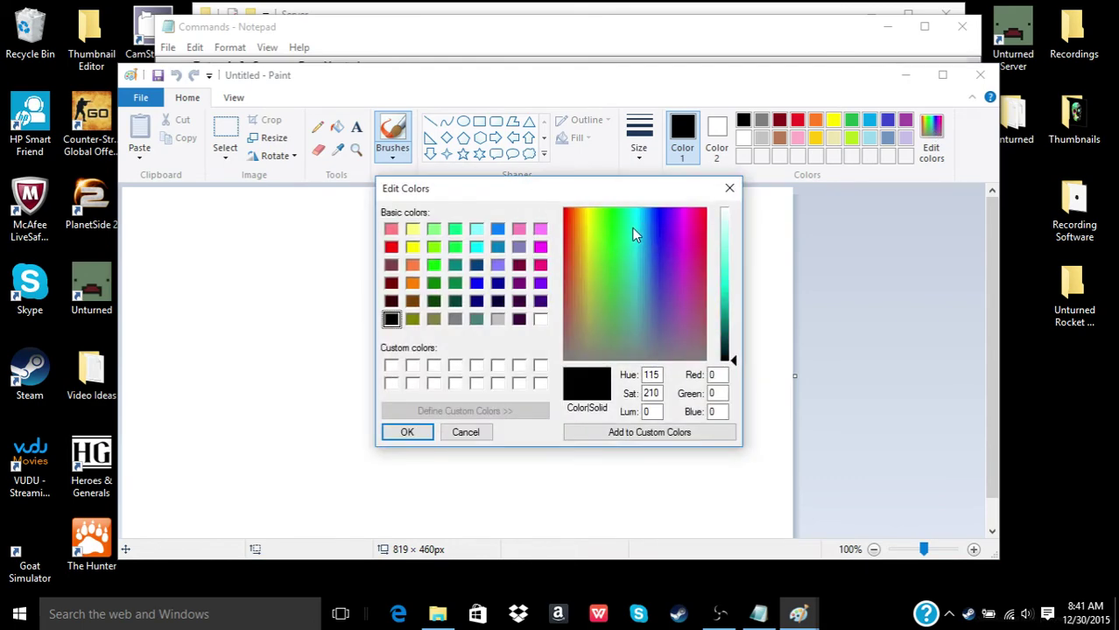
{"action": "left_click_drag", "start_coordinate": [736, 368], "coordinate": [736, 275]}
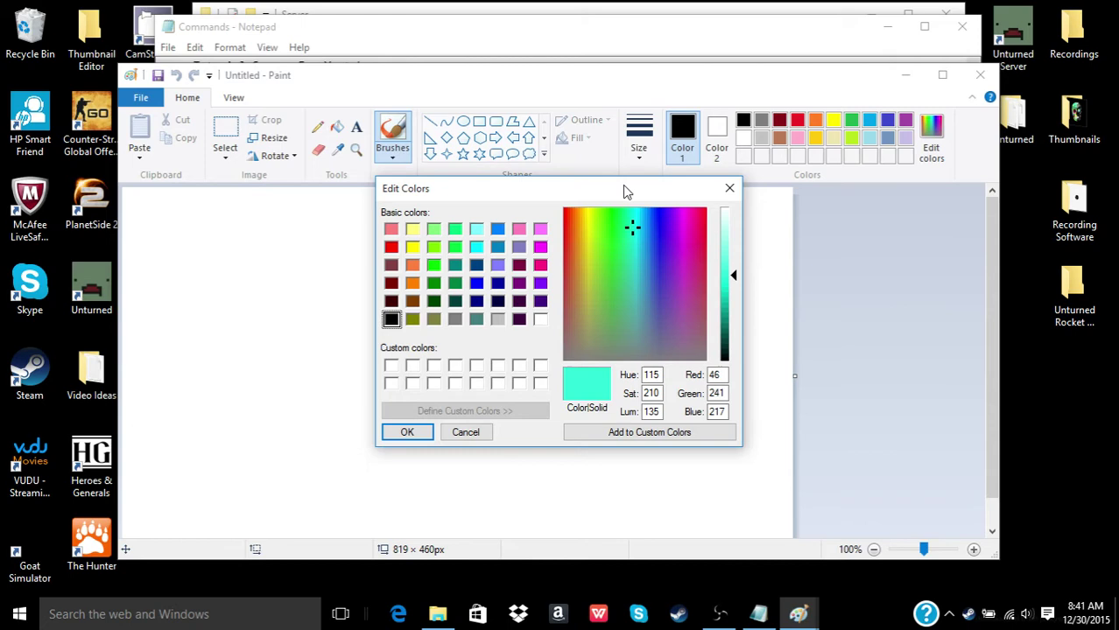
{"action": "left_click", "coordinate": [729, 188]}
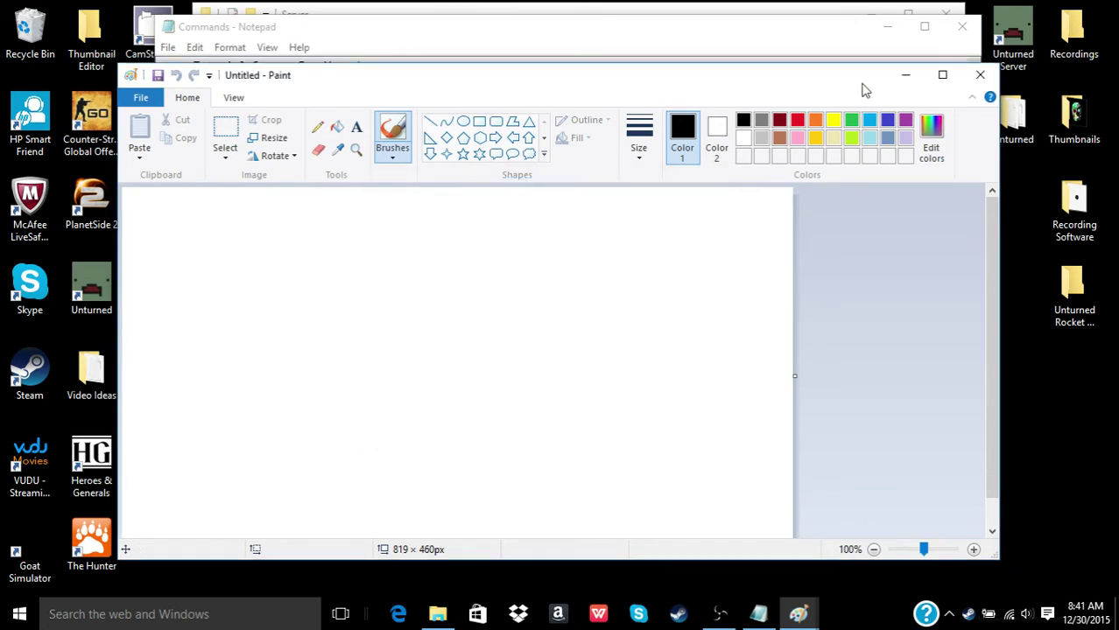
{"action": "left_click_drag", "start_coordinate": [863, 87], "coordinate": [864, 103]}
{"action": "mouse_move", "coordinate": [586, 75]}
{"action": "left_mouse_down"}
{"action": "mouse_move", "coordinate": [585, 60]}
{"action": "mouse_move", "coordinate": [581, 97]}
{"action": "left_mouse_up"}
- Close Paint, move Notepad down, and bring File Explorer back to the front
{"action": "left_click", "coordinate": [981, 85]}
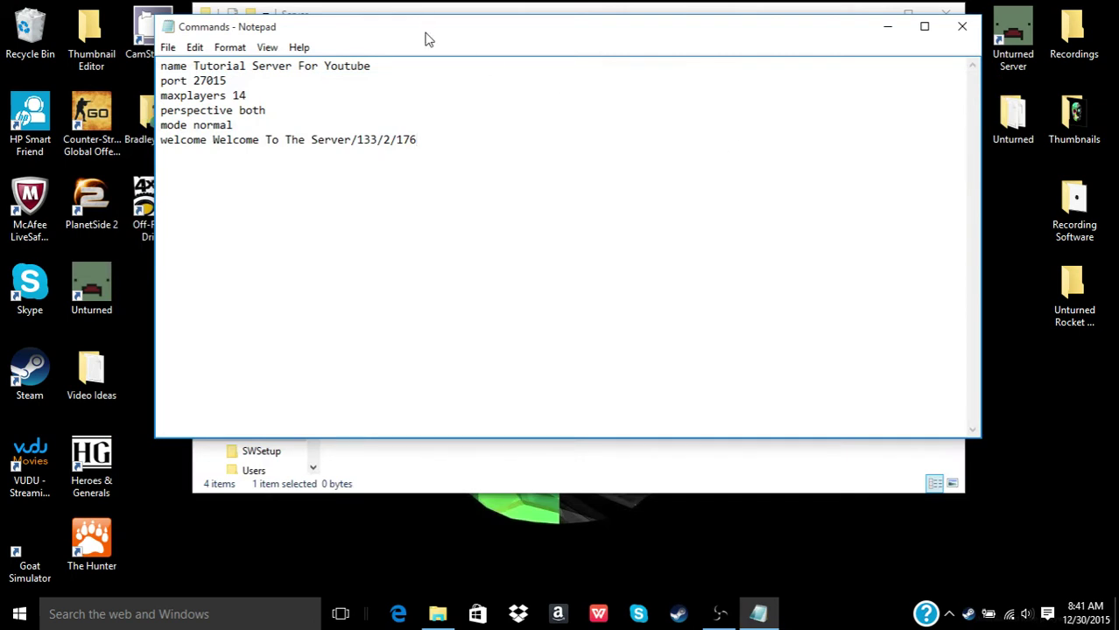
{"action": "left_click_drag", "start_coordinate": [424, 33], "coordinate": [431, 35]}
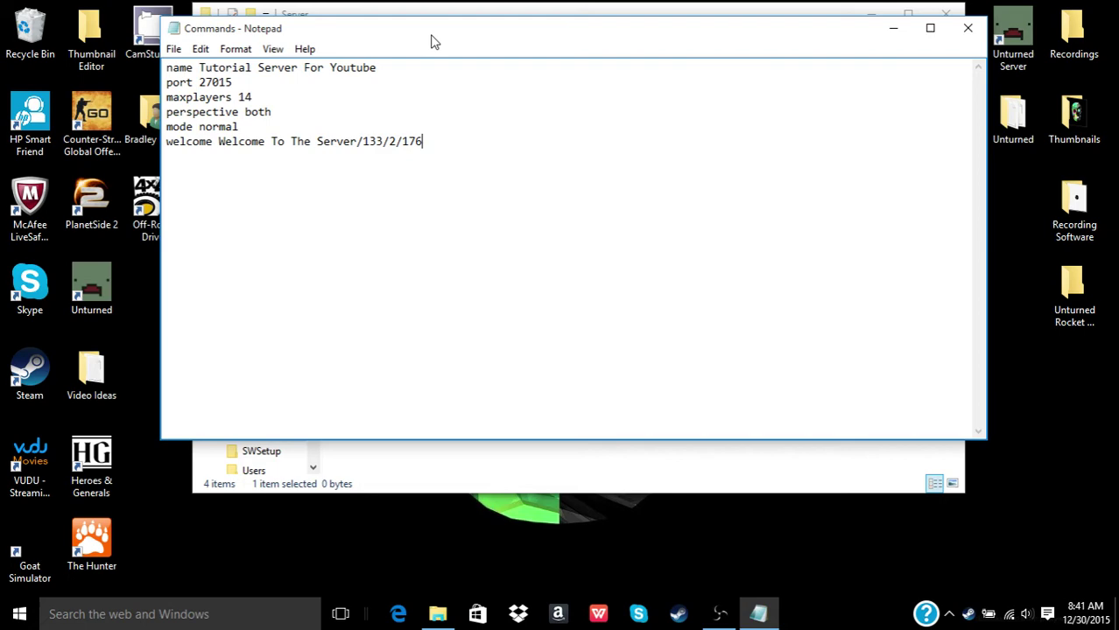
{"action": "left_click_drag", "start_coordinate": [457, 38], "coordinate": [474, 116]}
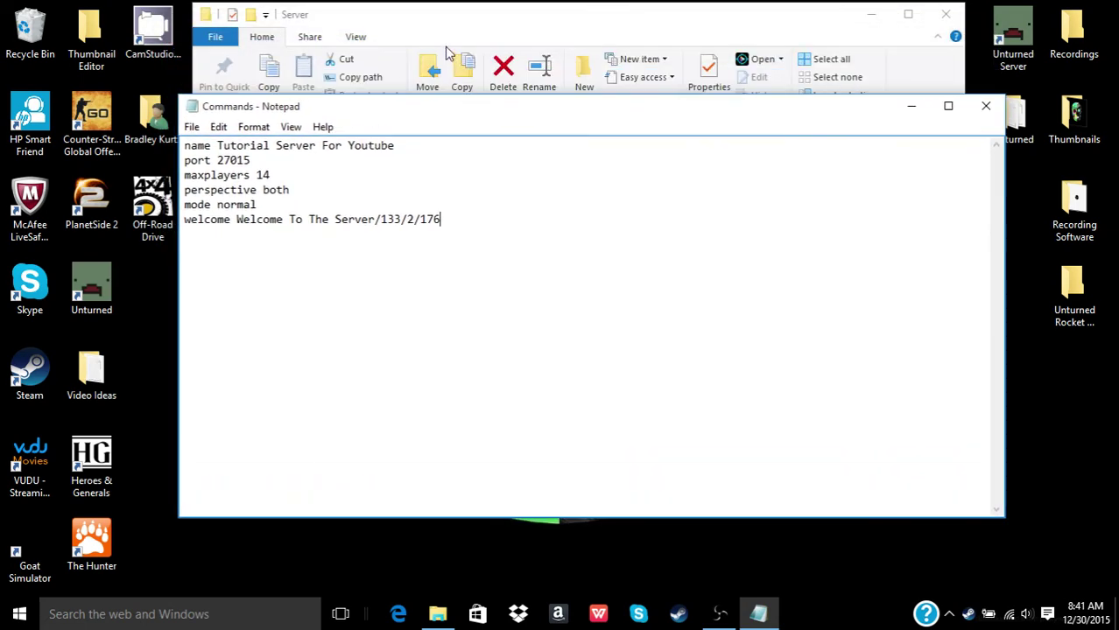
{"action": "left_click", "coordinate": [438, 31]}
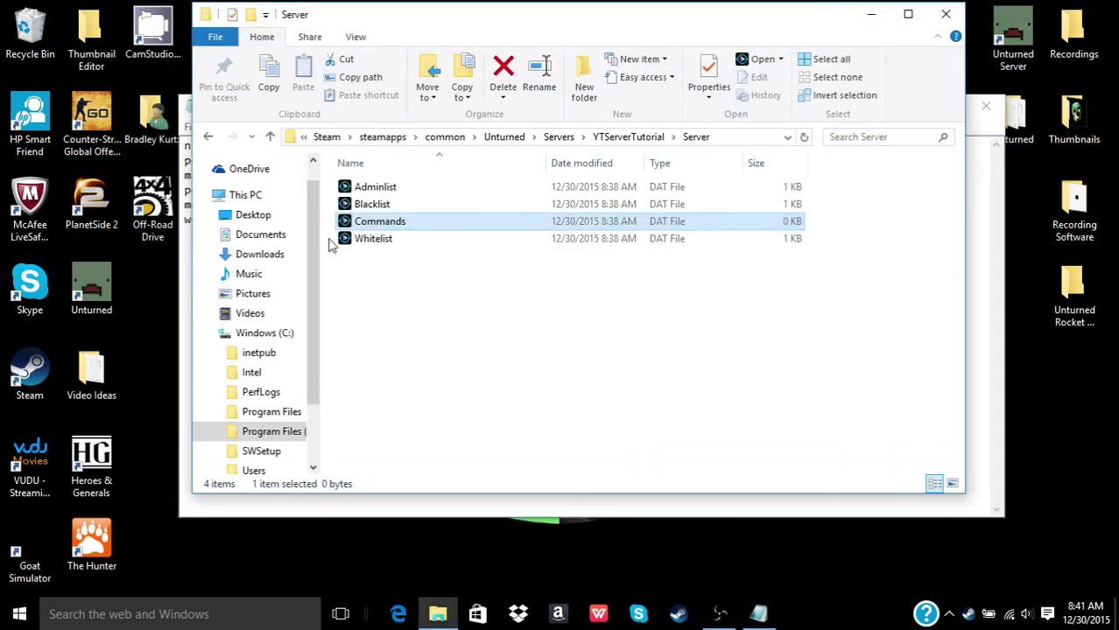
- View the L2S SERVER Server folder's Commands file in Notepad, then close it and return to Servers
{"action": "key", "text": "BackSpace"}
{"action": "key", "text": "BackSpace"}
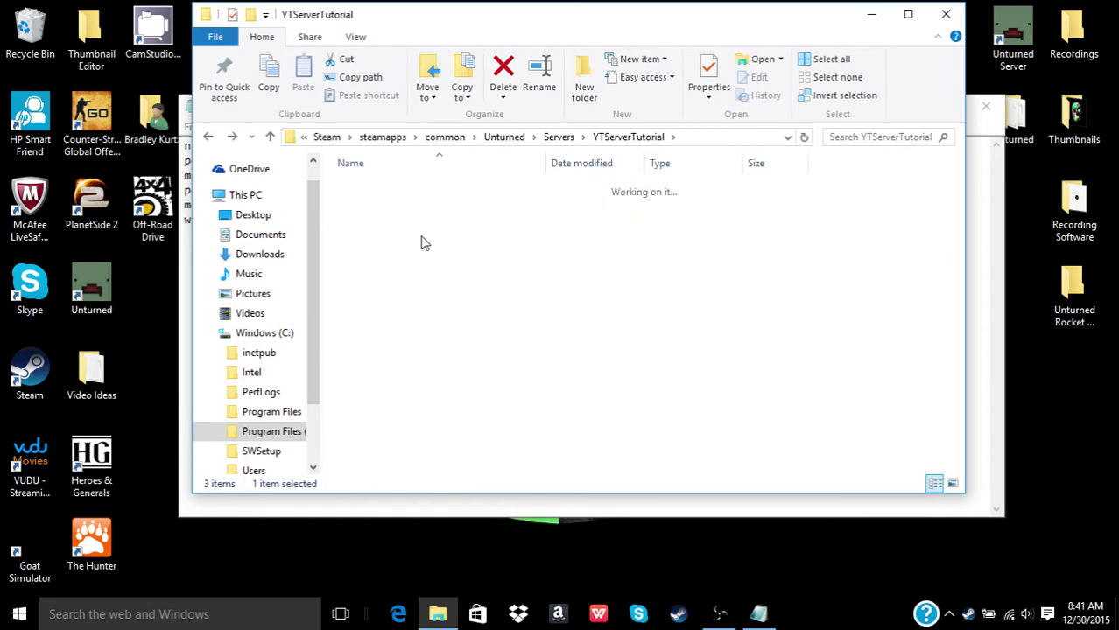
{"action": "double_click", "coordinate": [392, 188]}
{"action": "double_click", "coordinate": [396, 223]}
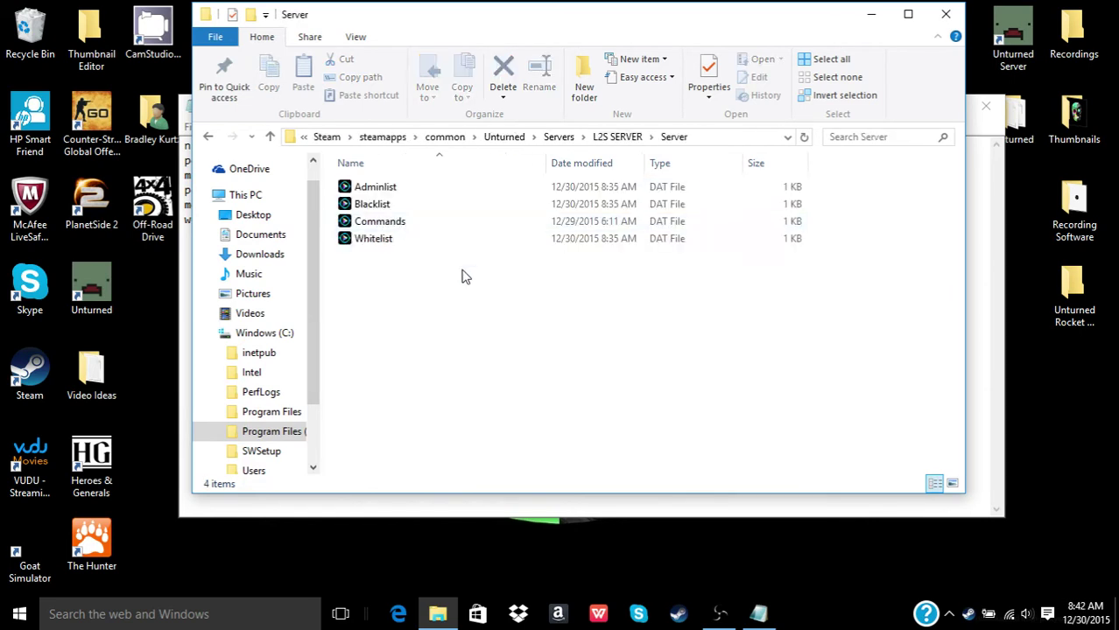
{"action": "left_click", "coordinate": [400, 226]}
{"action": "right_click", "coordinate": [399, 228]}
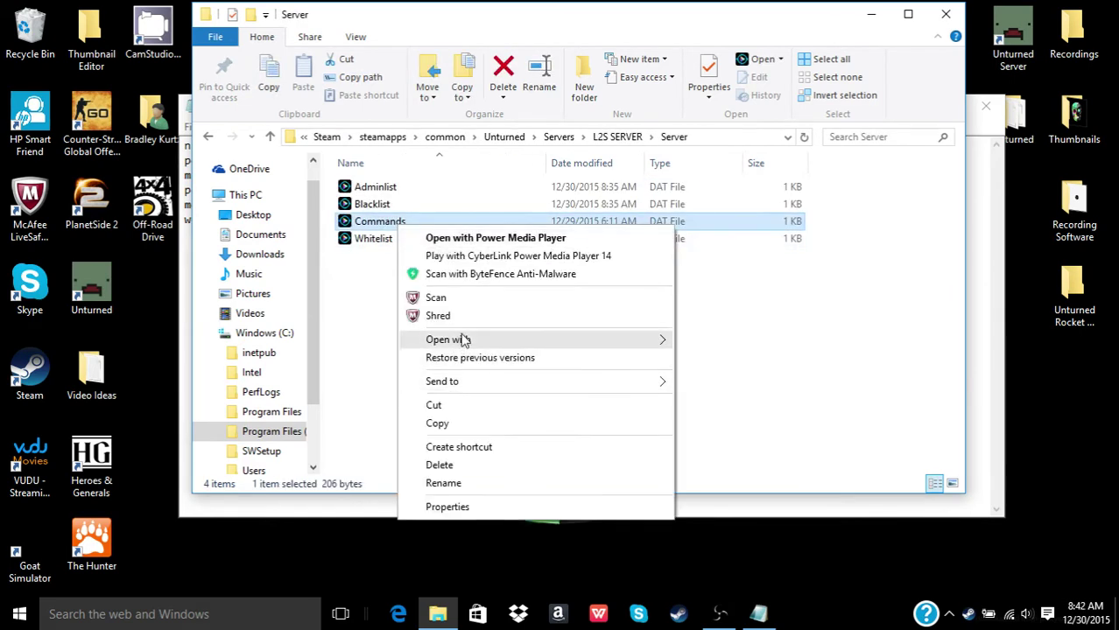
{"action": "mouse_move", "coordinate": [664, 340]}
{"action": "left_click", "coordinate": [714, 340]}
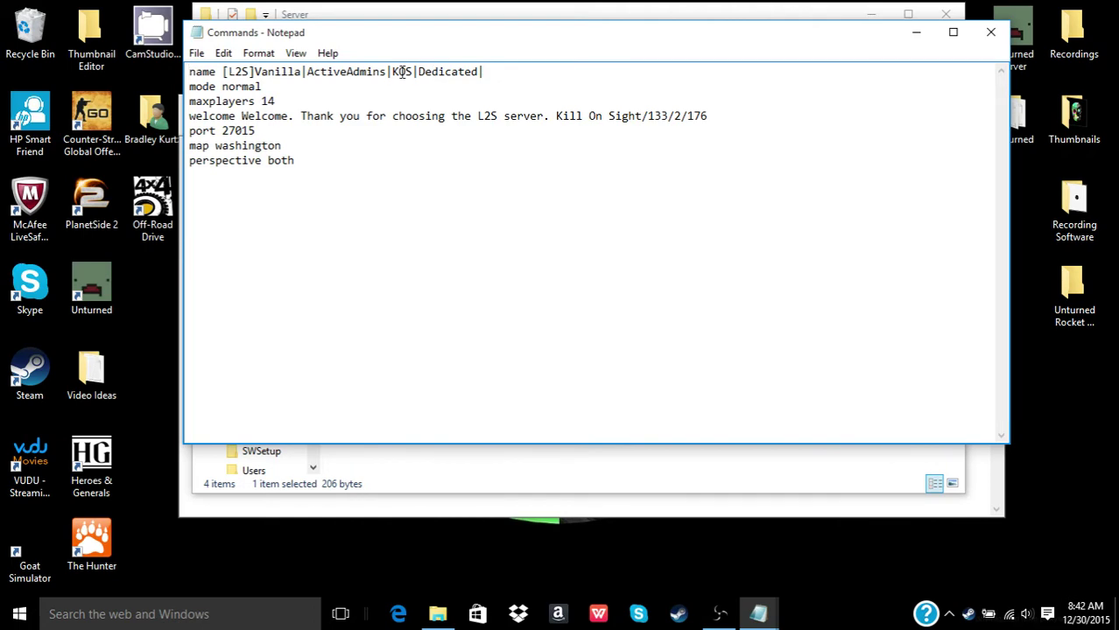
{"action": "left_click", "coordinate": [992, 33]}
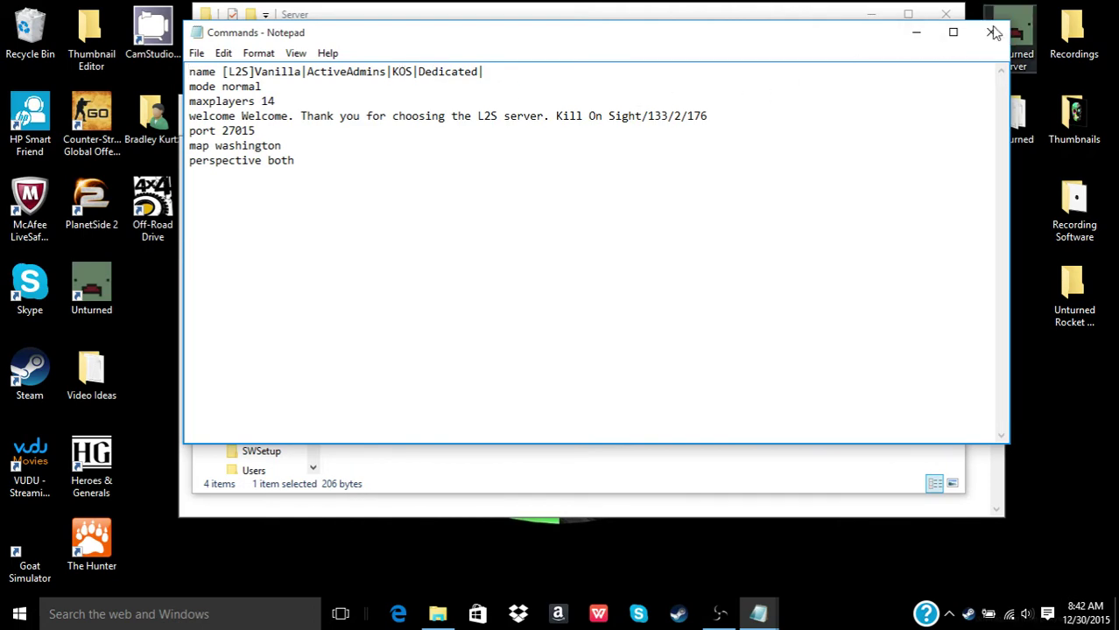
{"action": "key", "text": "BackSpace"}
{"action": "key", "text": "BackSpace"}
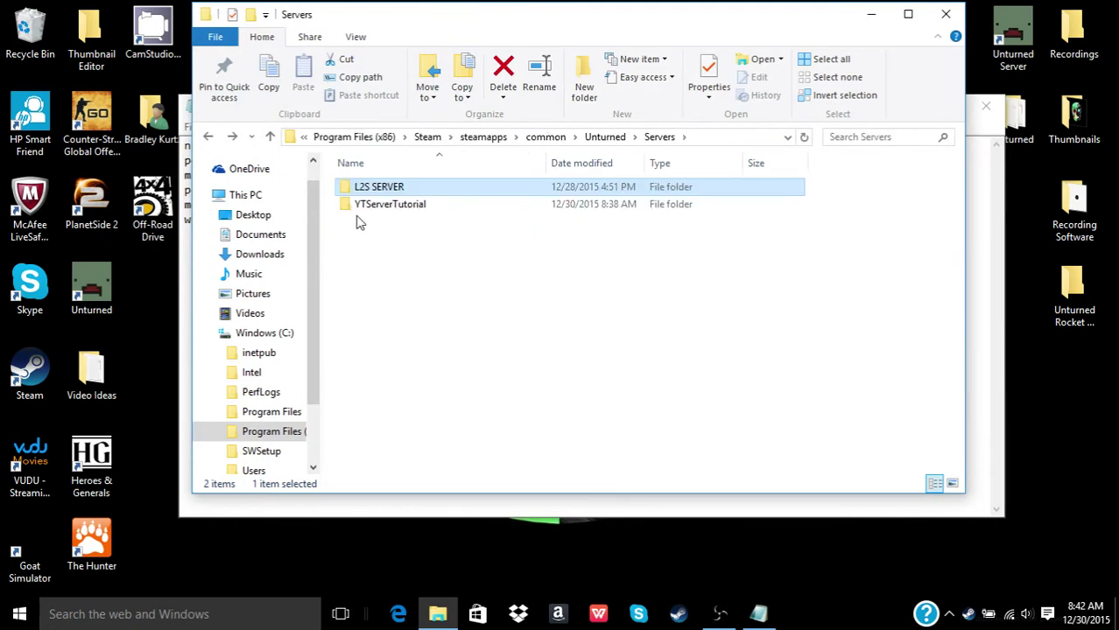
- Add the final line 'map washington' to the tutorial Commands file in Notepad
{"action": "left_click_drag", "start_coordinate": [383, 17], "coordinate": [331, 310]}
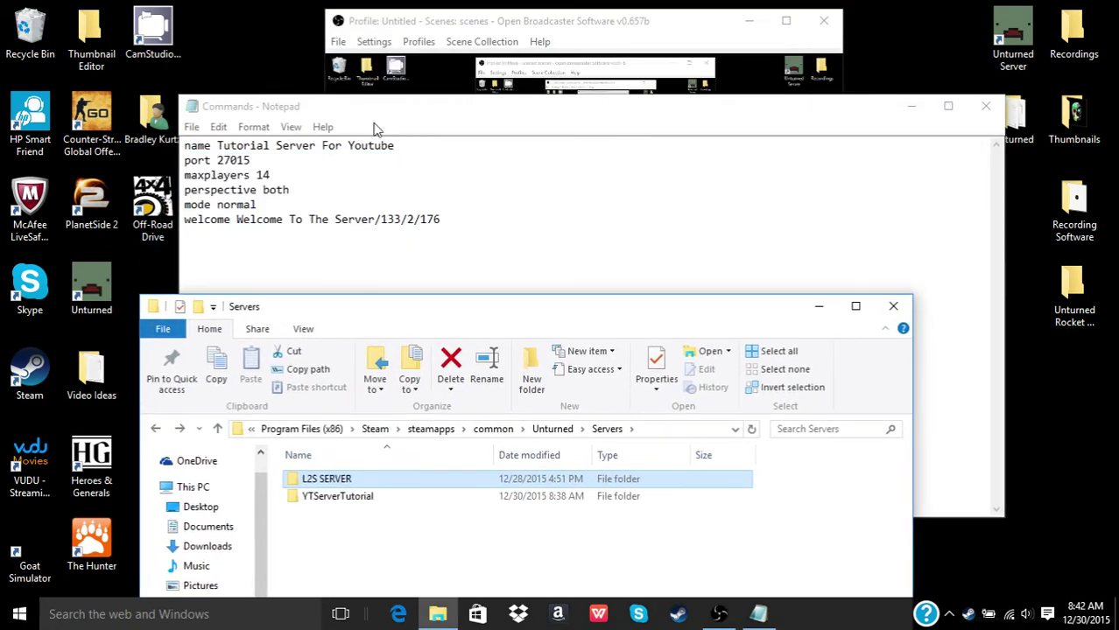
{"action": "left_click", "coordinate": [377, 129]}
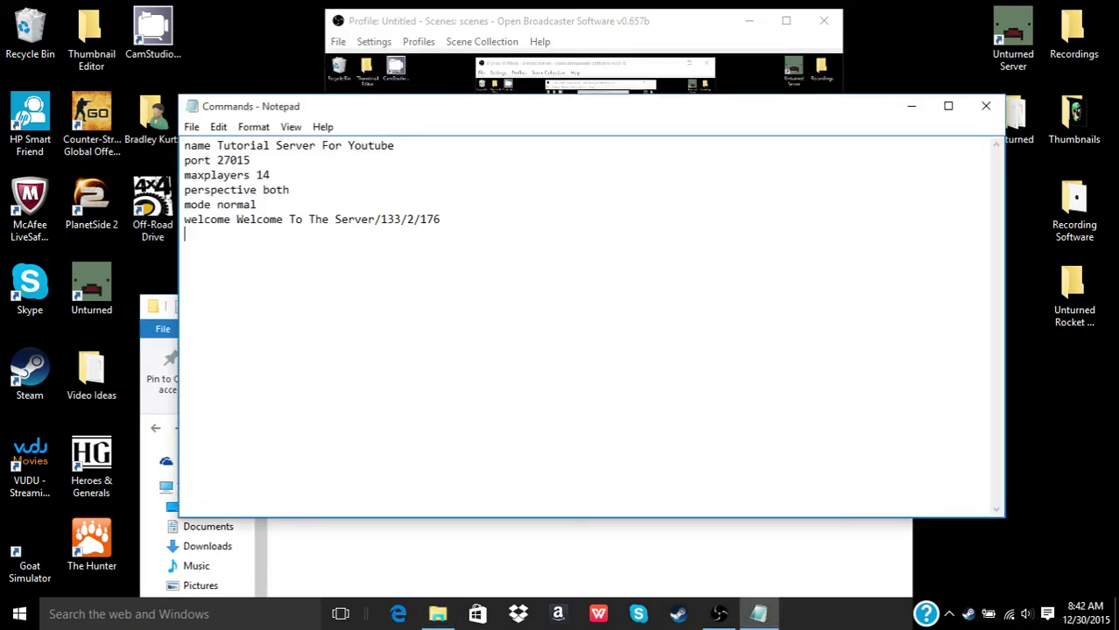
{"action": "type", "text": "map washington"}
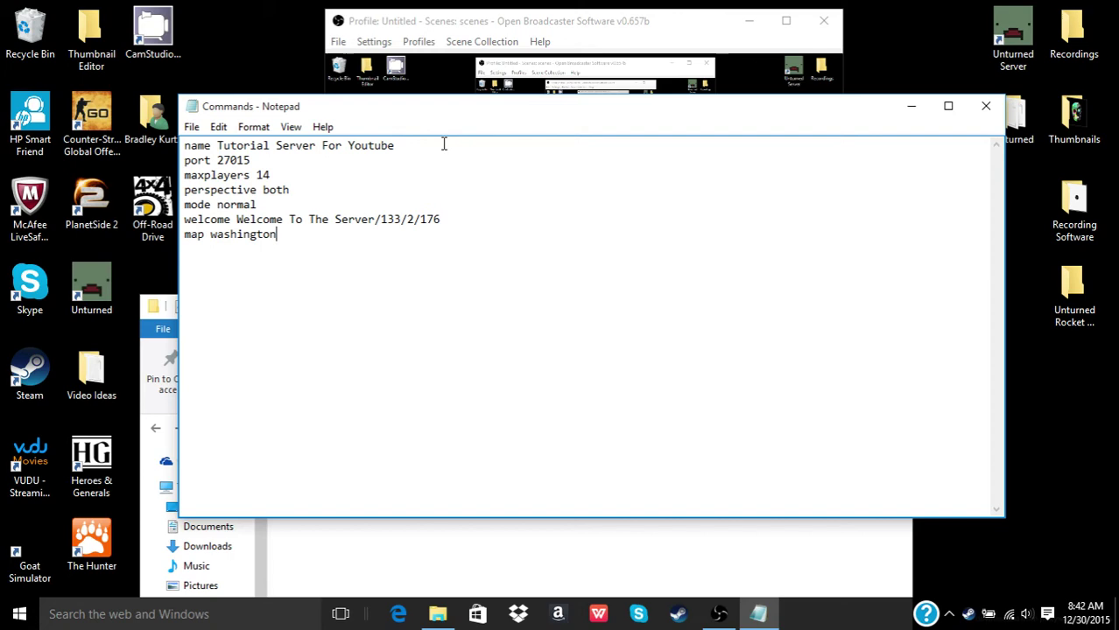
{"action": "left_click", "coordinate": [442, 88]}
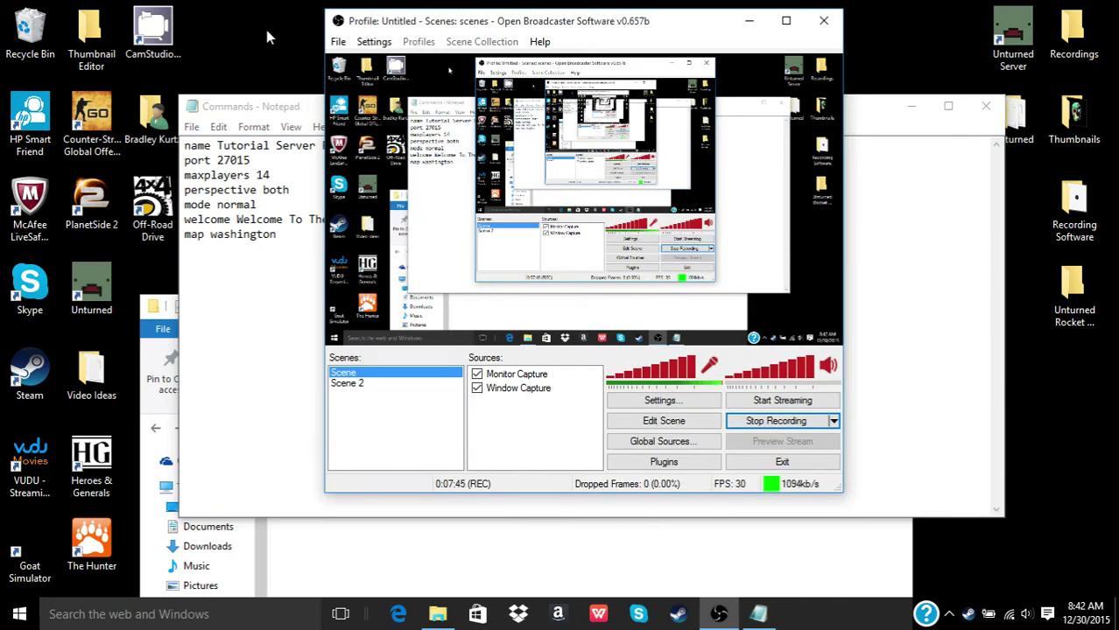
{"action": "left_click", "coordinate": [270, 106]}
{"action": "left_click_drag", "start_coordinate": [282, 111], "coordinate": [237, 31]}
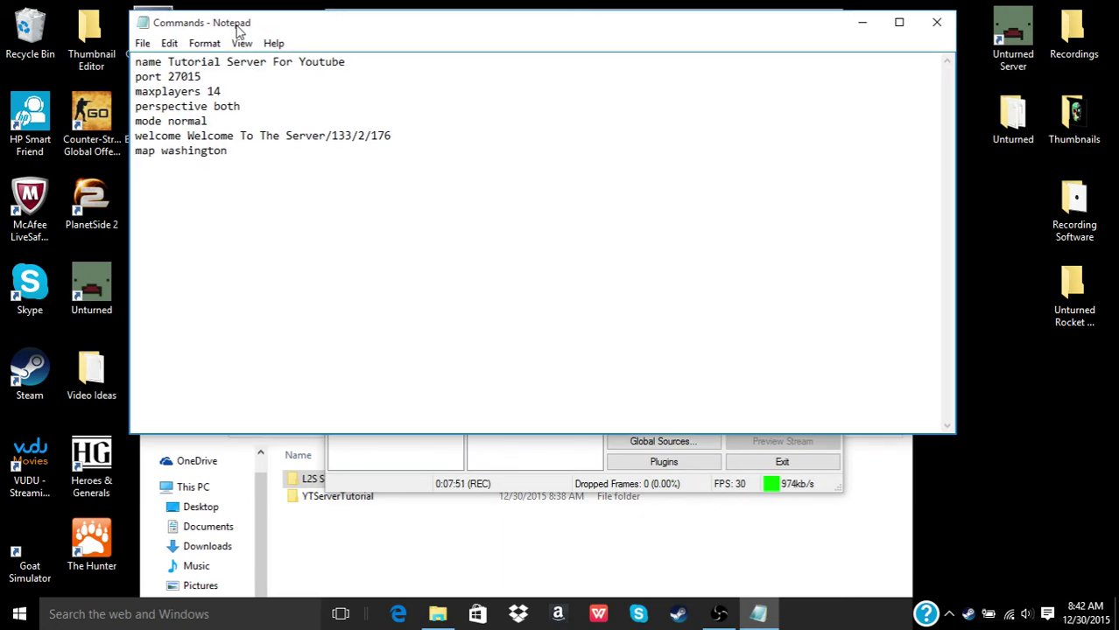
- Maximize and restore the Commands Notepad window, then close it
{"action": "double_click", "coordinate": [238, 30]}
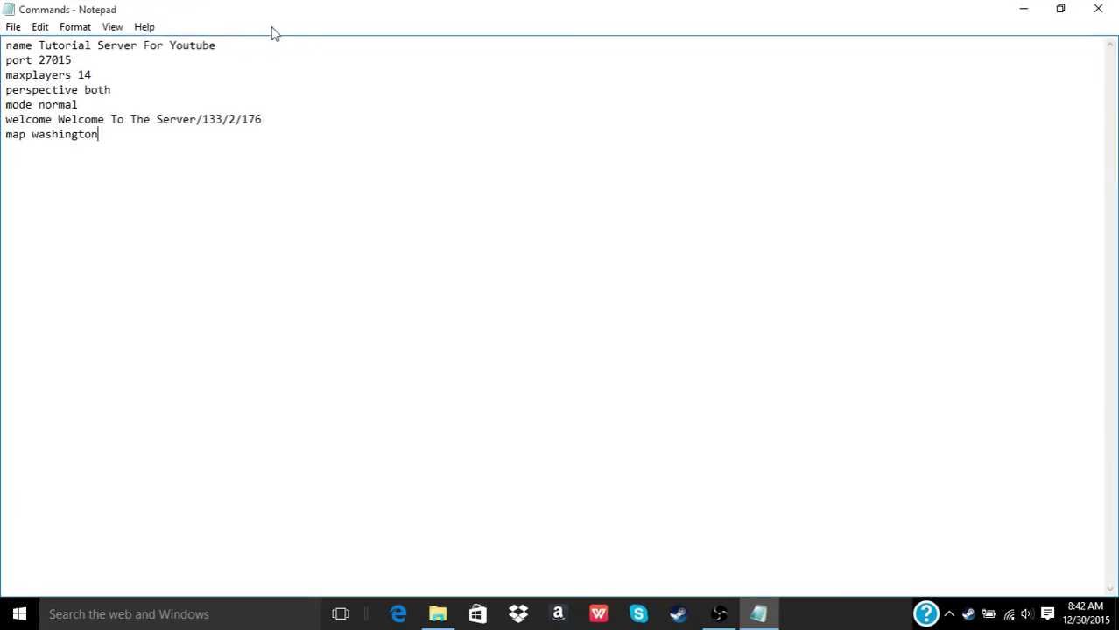
{"action": "double_click", "coordinate": [273, 31]}
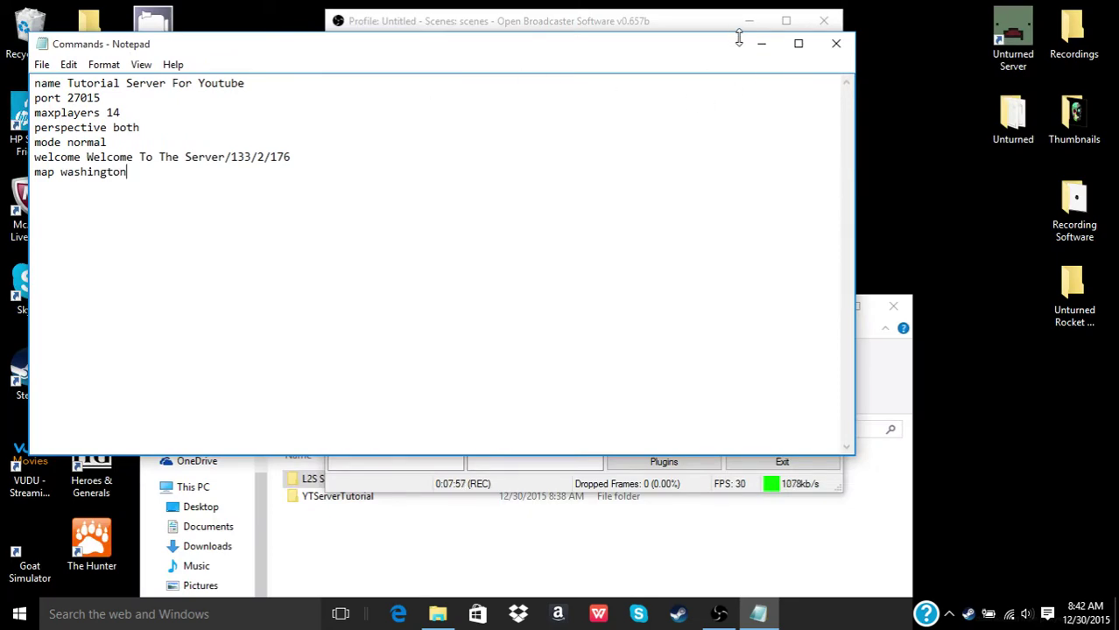
{"action": "left_click", "coordinate": [832, 44]}
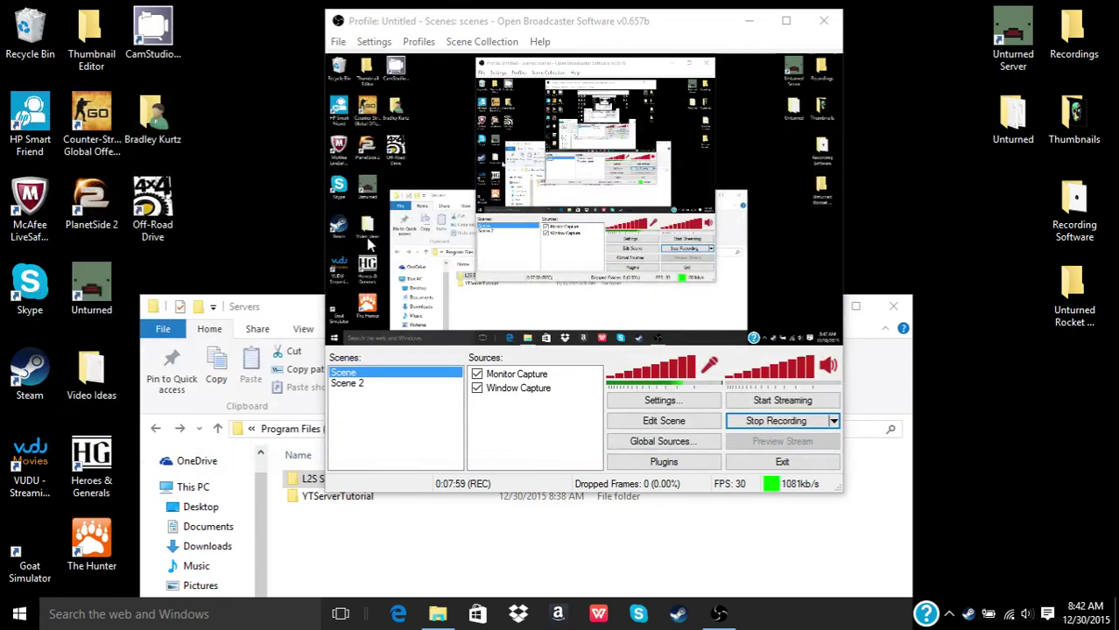
{"action": "left_click_drag", "start_coordinate": [299, 307], "coordinate": [332, 58]}
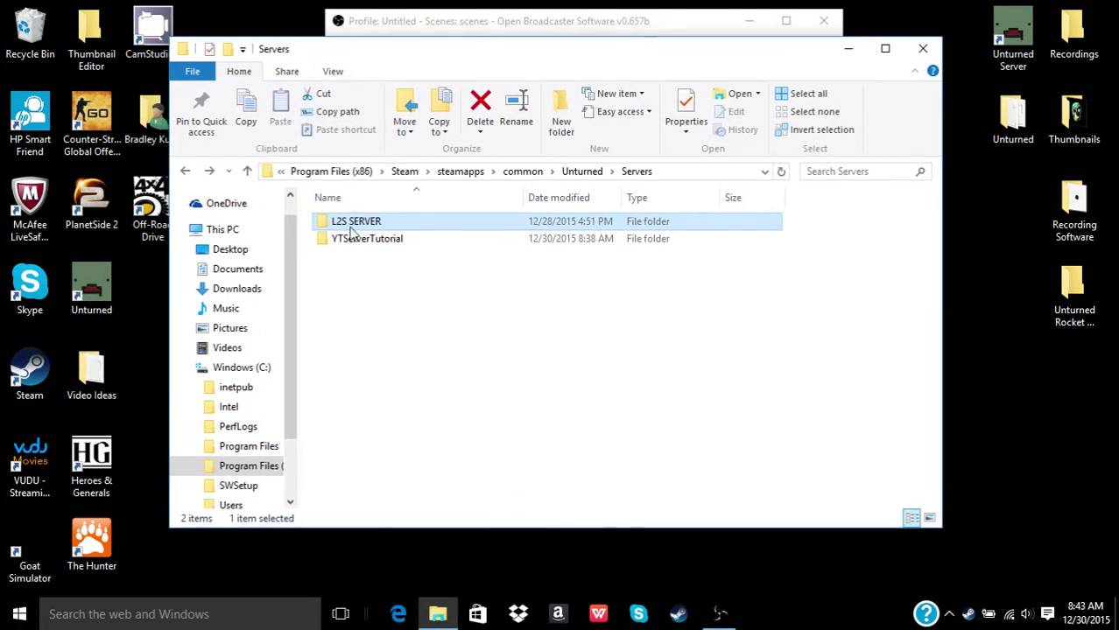
- Reopen YTServerTutorial's Server Commands file in Notepad to confirm the settings saved, then close it
{"action": "left_click", "coordinate": [382, 244]}
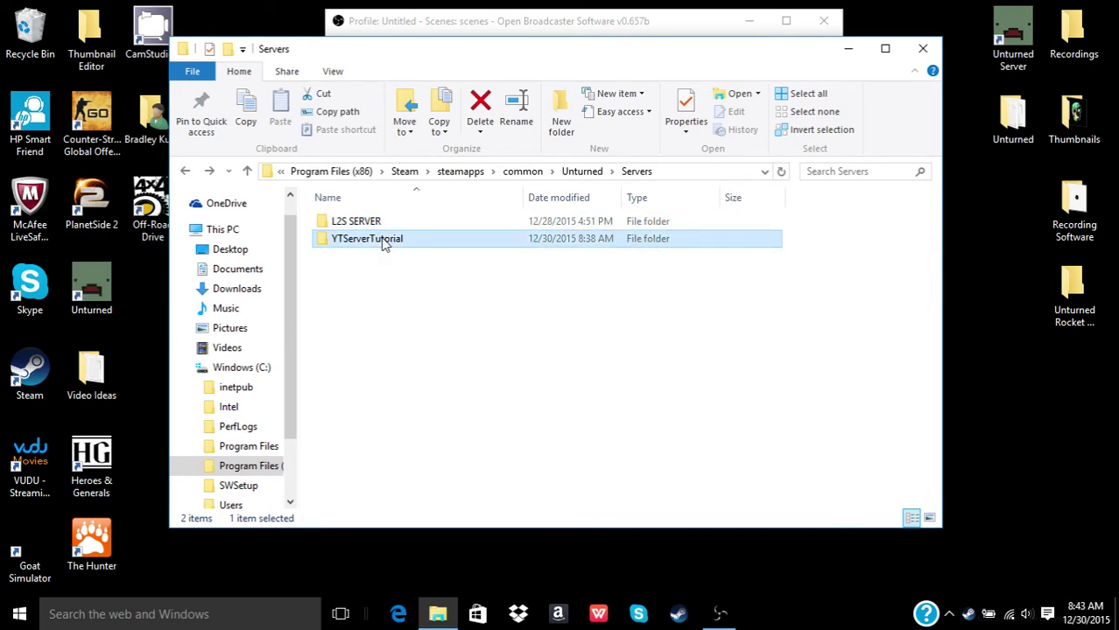
{"action": "double_click", "coordinate": [382, 242]}
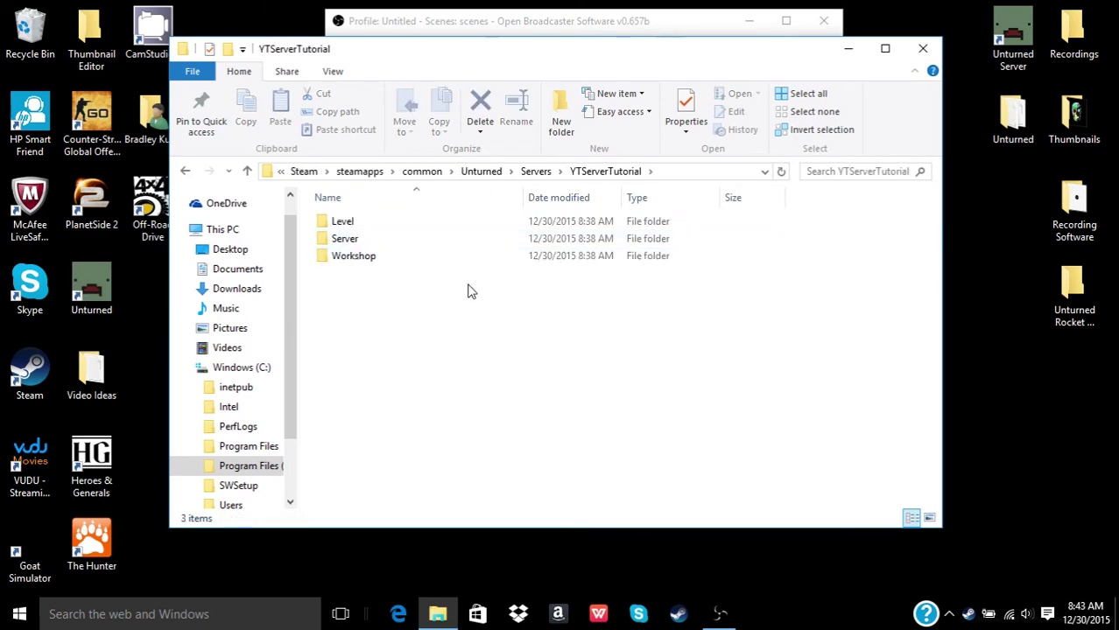
{"action": "double_click", "coordinate": [407, 241]}
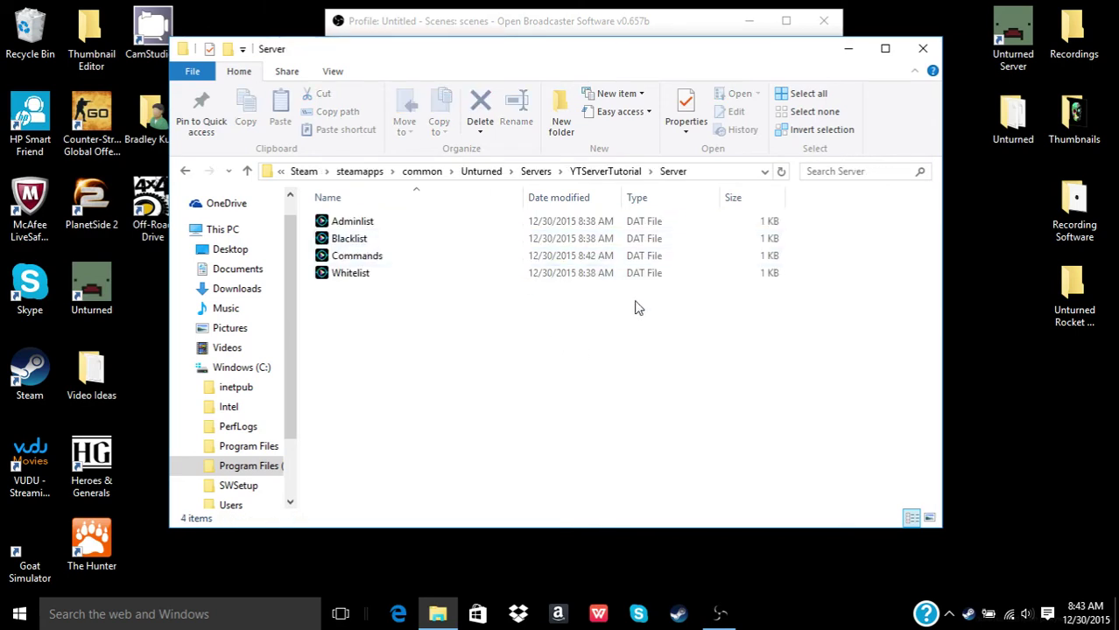
{"action": "right_click", "coordinate": [445, 263]}
{"action": "left_click", "coordinate": [350, 240]}
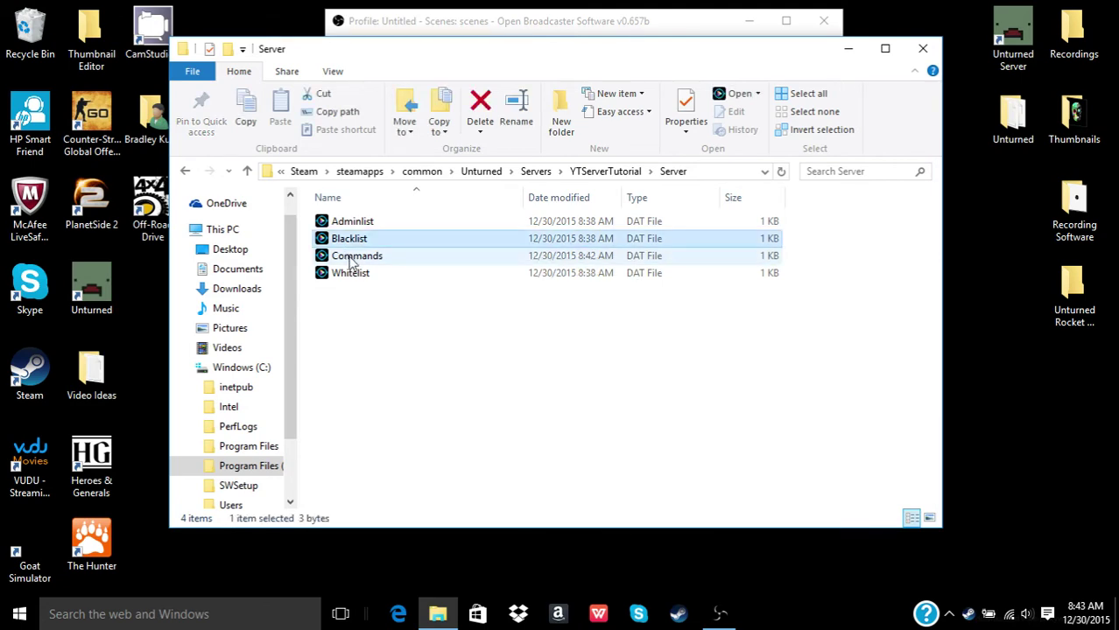
{"action": "left_click", "coordinate": [351, 259]}
{"action": "right_click", "coordinate": [364, 260]}
{"action": "mouse_move", "coordinate": [451, 375]}
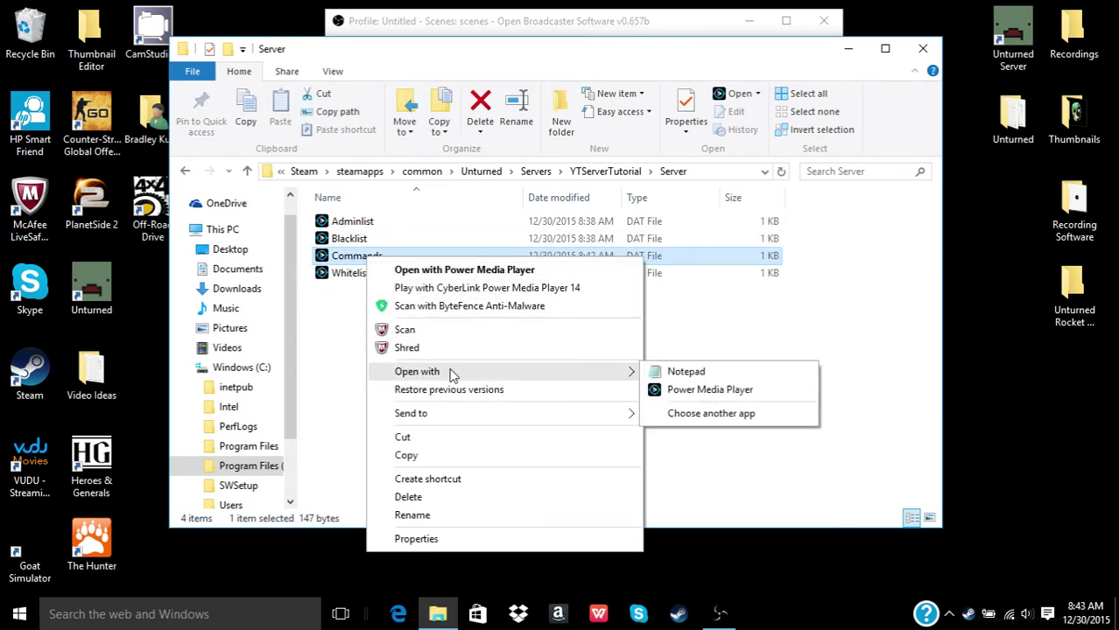
{"action": "left_click", "coordinate": [771, 374]}
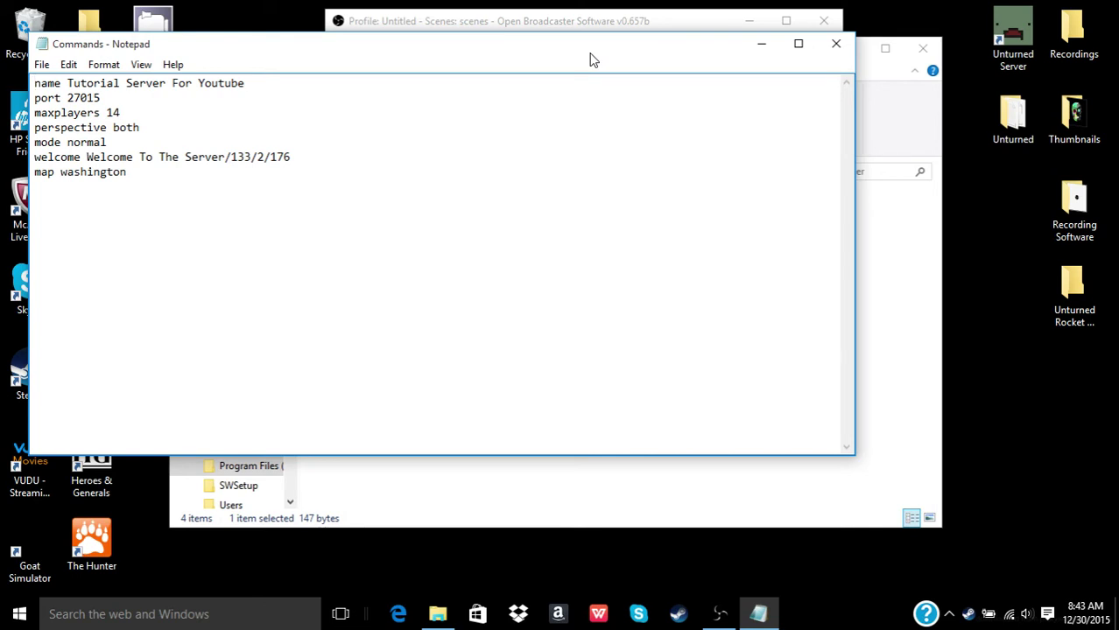
{"action": "left_click", "coordinate": [836, 43]}
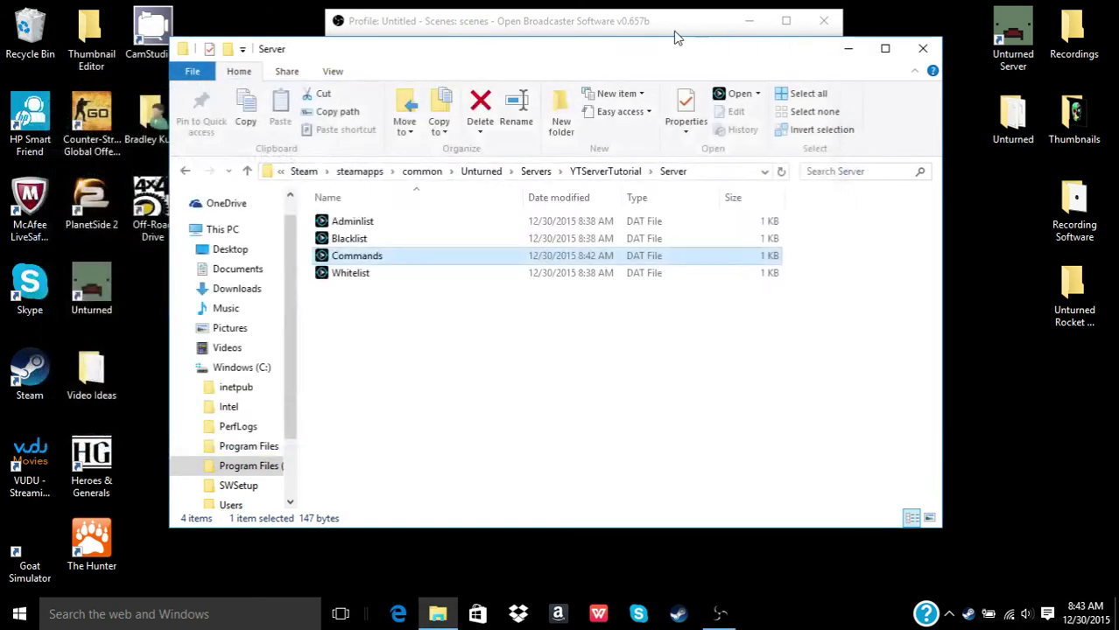
- Go up to the Unturned folder and launch the Unturned - Server shortcut
{"action": "key", "text": "BackSpace"}
{"action": "key", "text": "BackSpace"}
{"action": "key", "text": "BackSpace"}
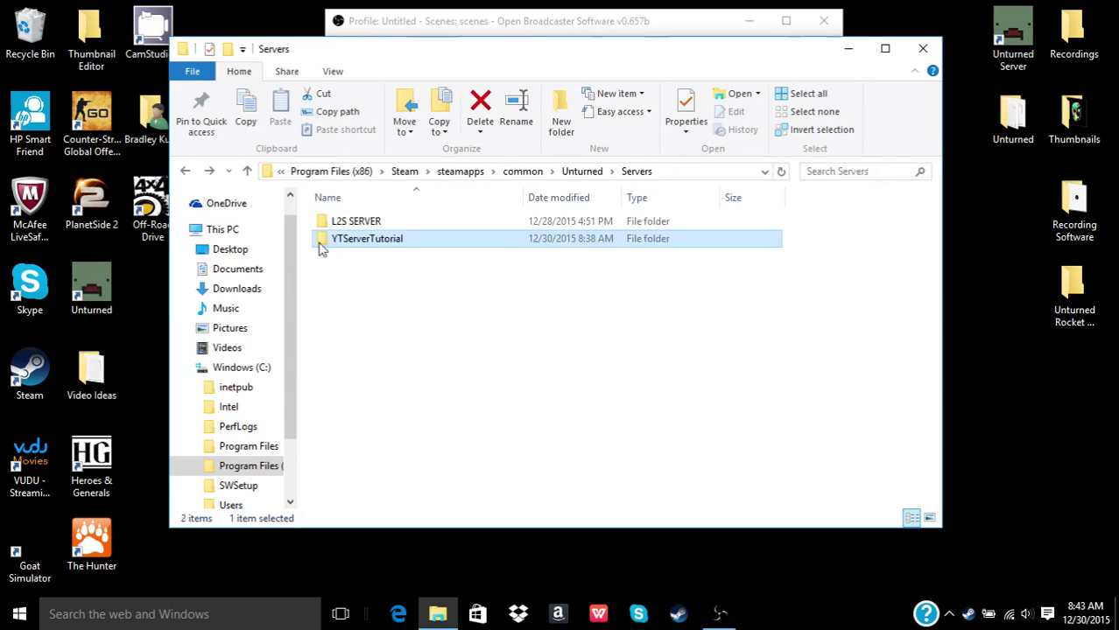
{"action": "scroll", "coordinate": [350, 473], "scroll_direction": "down", "scroll_amount": 1}
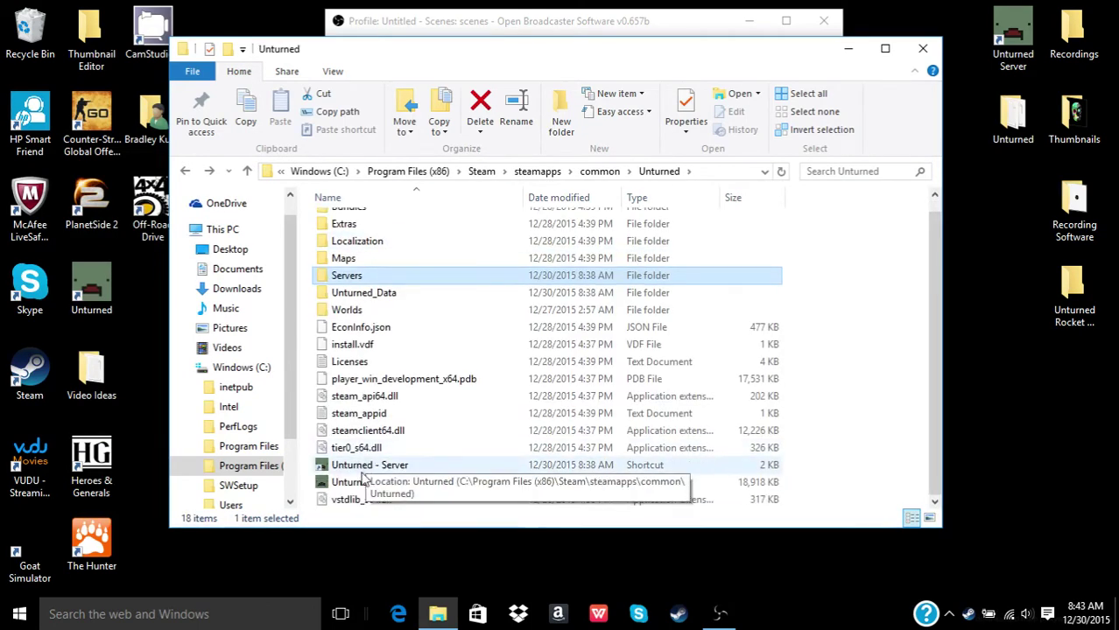
{"action": "double_click", "coordinate": [344, 465]}
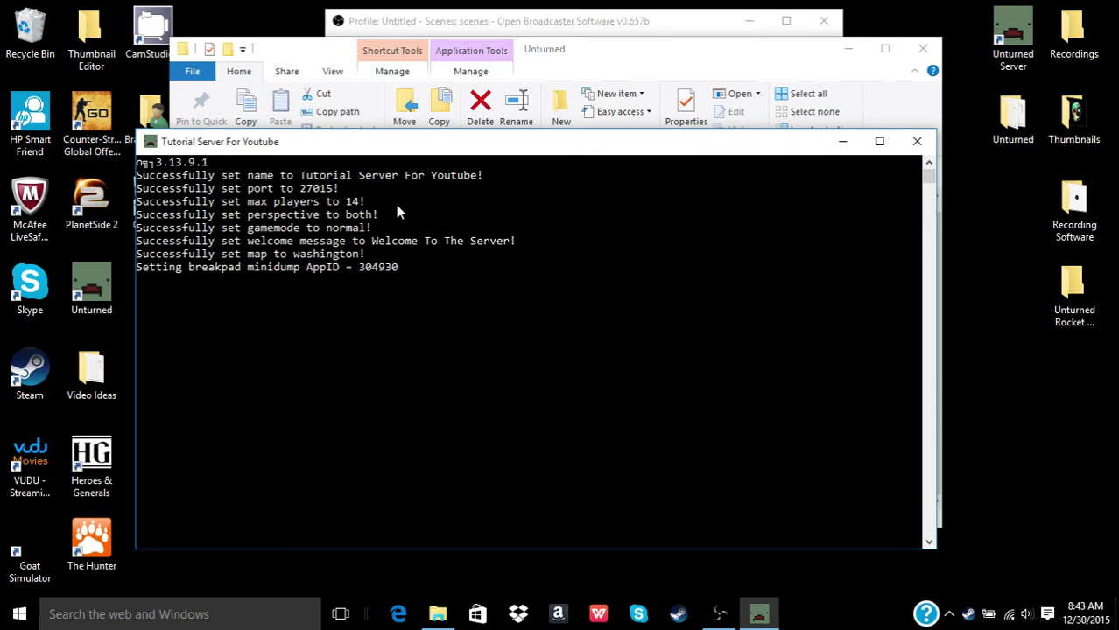
- Reposition the server console near the screen top and make it taller
{"action": "left_click_drag", "start_coordinate": [392, 149], "coordinate": [418, 35]}
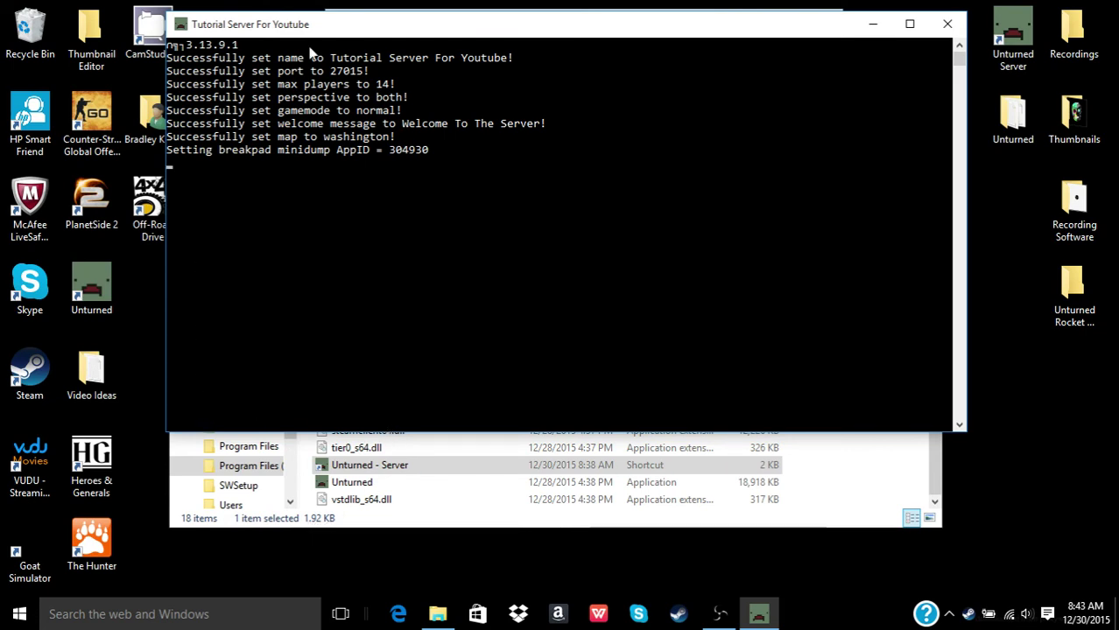
{"action": "left_click_drag", "start_coordinate": [326, 35], "coordinate": [251, 29]}
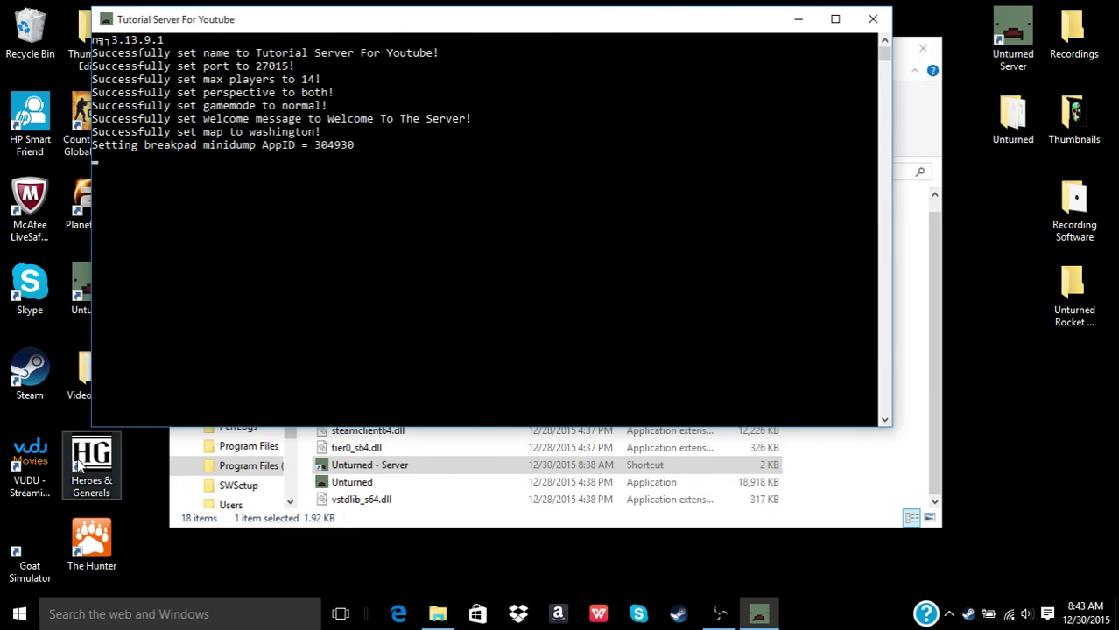
{"action": "left_click_drag", "start_coordinate": [129, 429], "coordinate": [132, 306]}
{"action": "left_click_drag", "start_coordinate": [291, 26], "coordinate": [337, 52]}
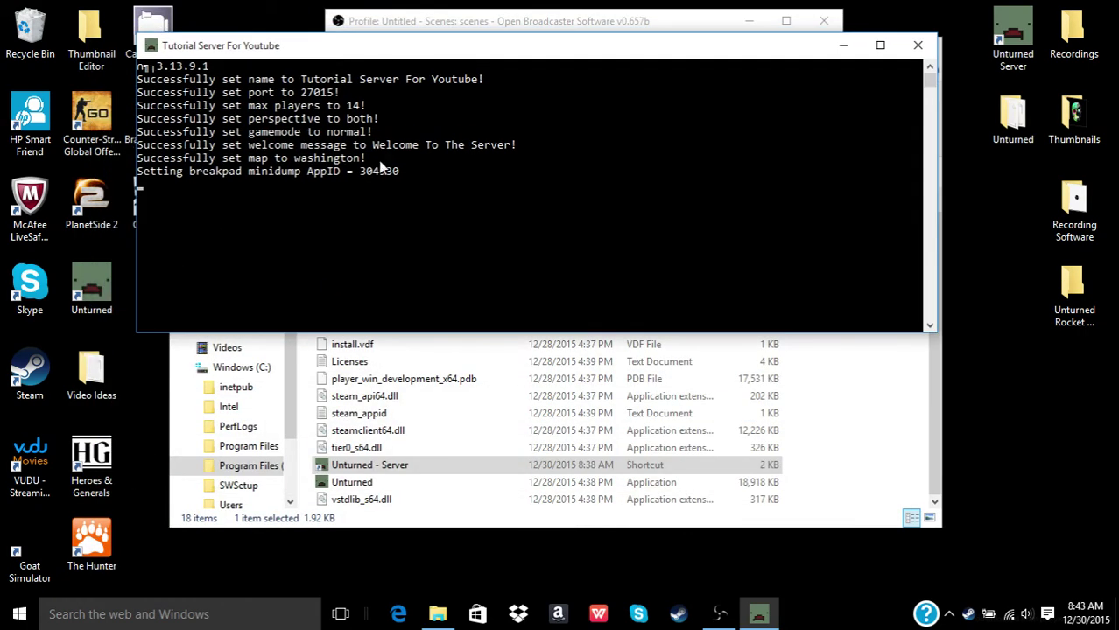
{"action": "left_click", "coordinate": [399, 171]}
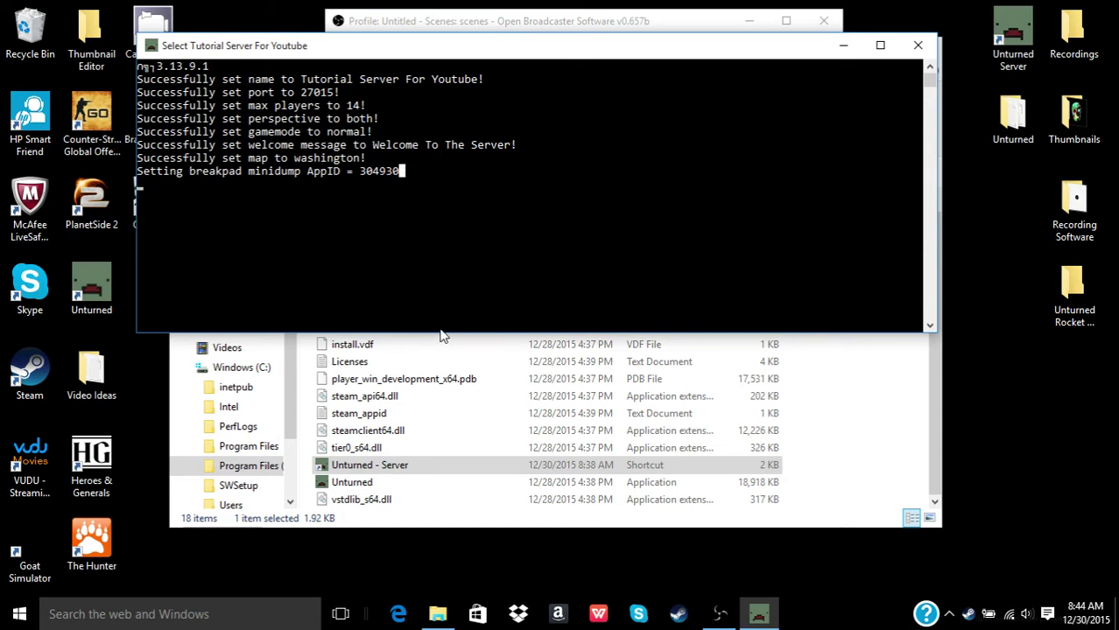
{"action": "left_click_drag", "start_coordinate": [441, 337], "coordinate": [452, 410]}
{"action": "left_click_drag", "start_coordinate": [315, 57], "coordinate": [338, 35]}
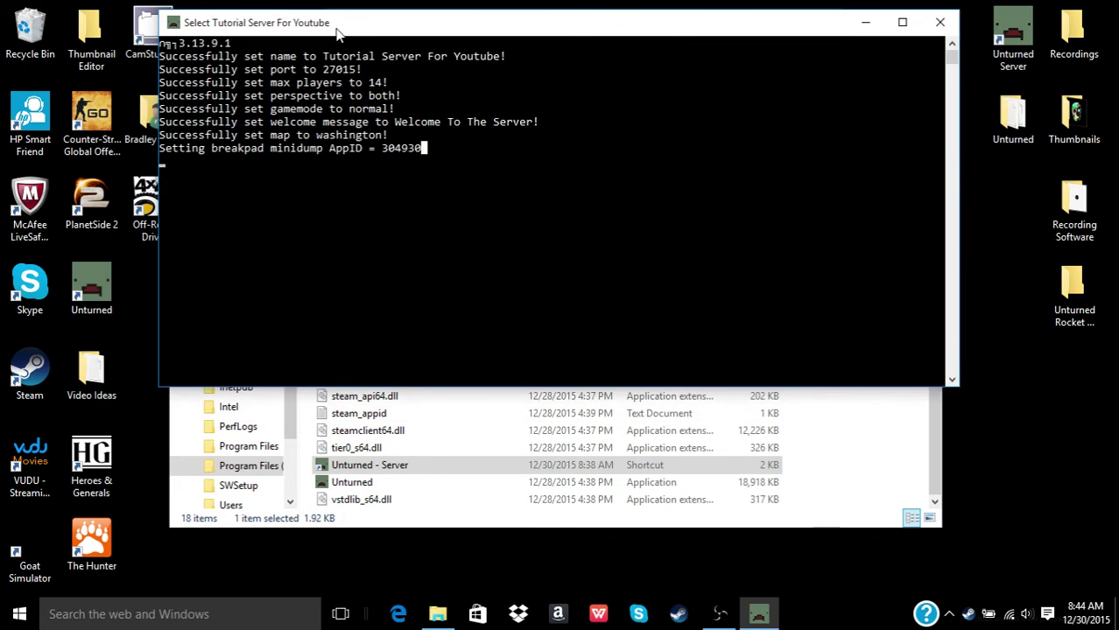
- Launch the Unturned game from its desktop icon and shift the console right
{"action": "double_click", "coordinate": [103, 296]}
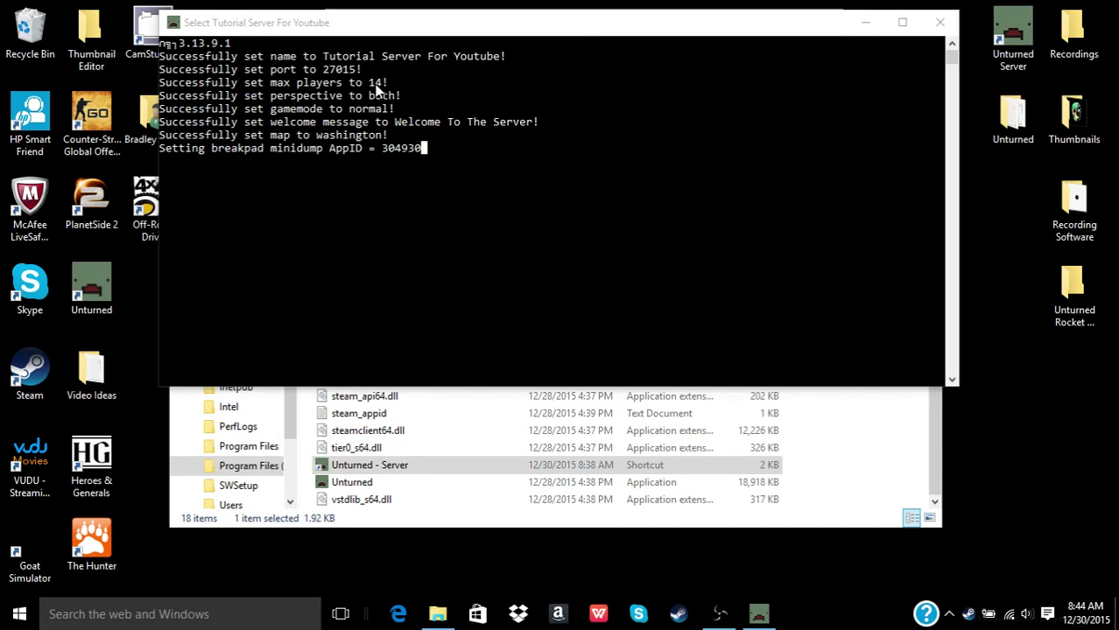
{"action": "right_click", "coordinate": [107, 289]}
{"action": "left_click", "coordinate": [504, 543]}
{"action": "left_click_drag", "start_coordinate": [363, 12], "coordinate": [407, 13]}
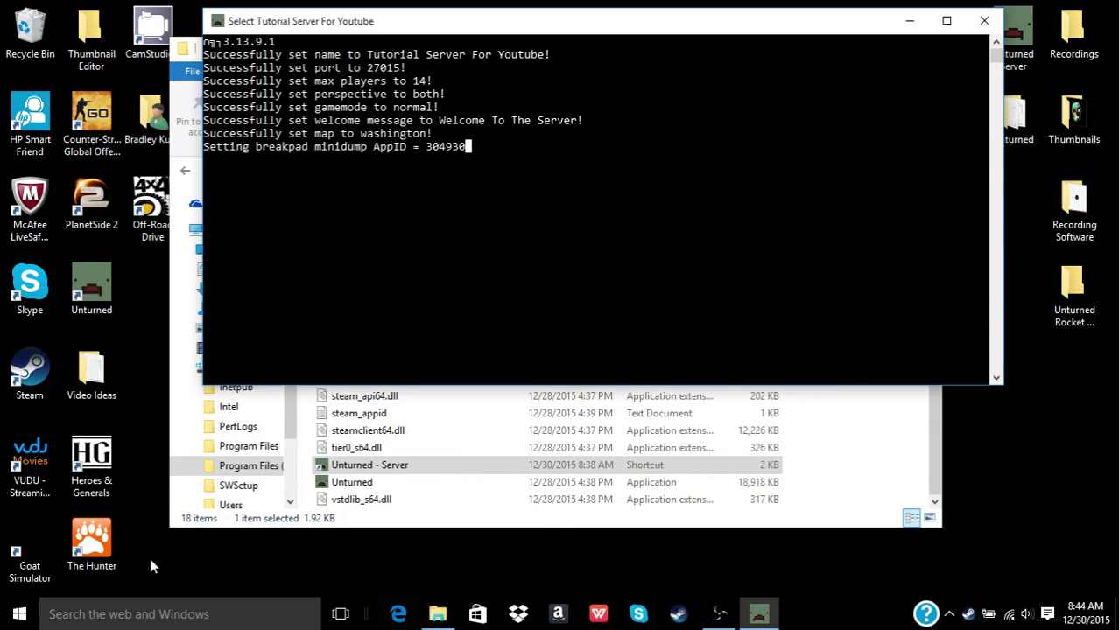
- Open a new Notepad document by searching 'text' in the Start menu
{"action": "left_click", "coordinate": [32, 617]}
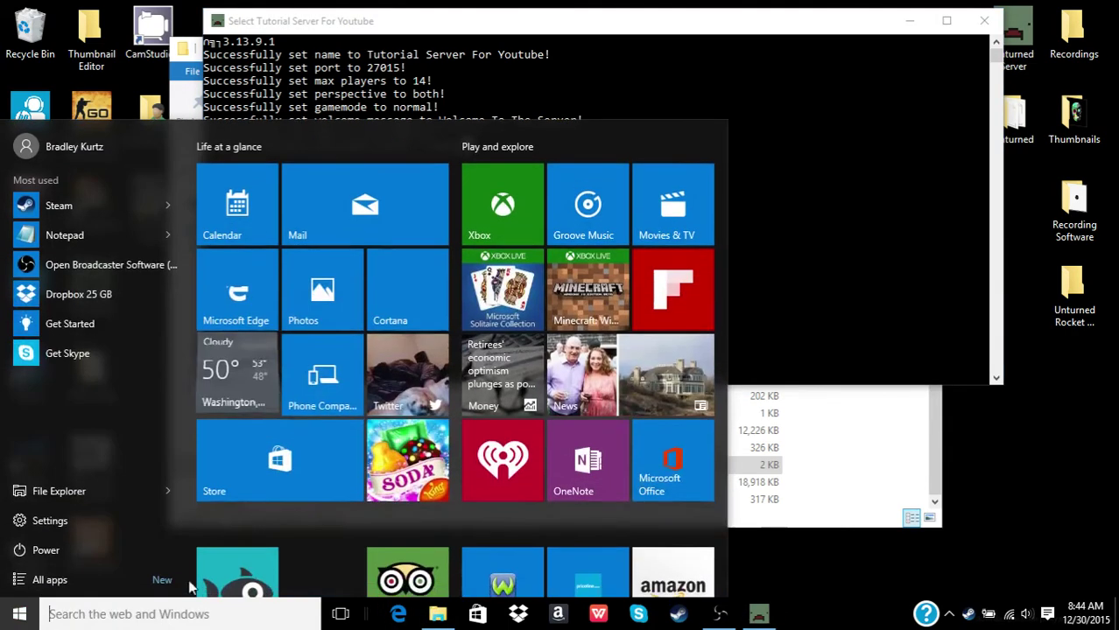
{"action": "left_click", "coordinate": [149, 614]}
{"action": "type", "text": "te"}
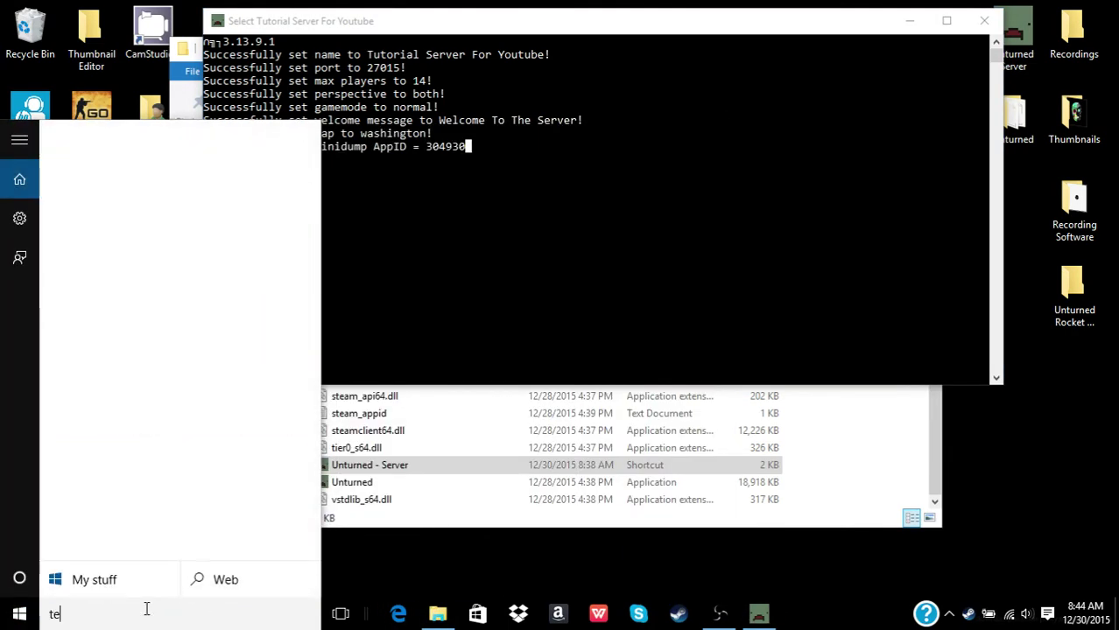
{"action": "type", "text": "xt"}
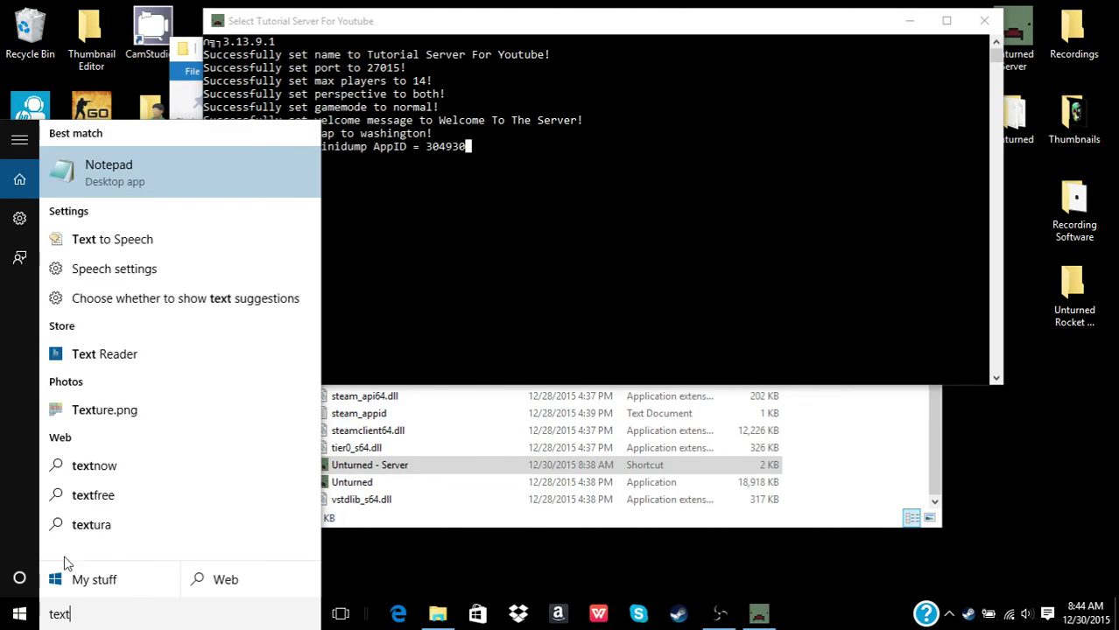
{"action": "left_click", "coordinate": [102, 160]}
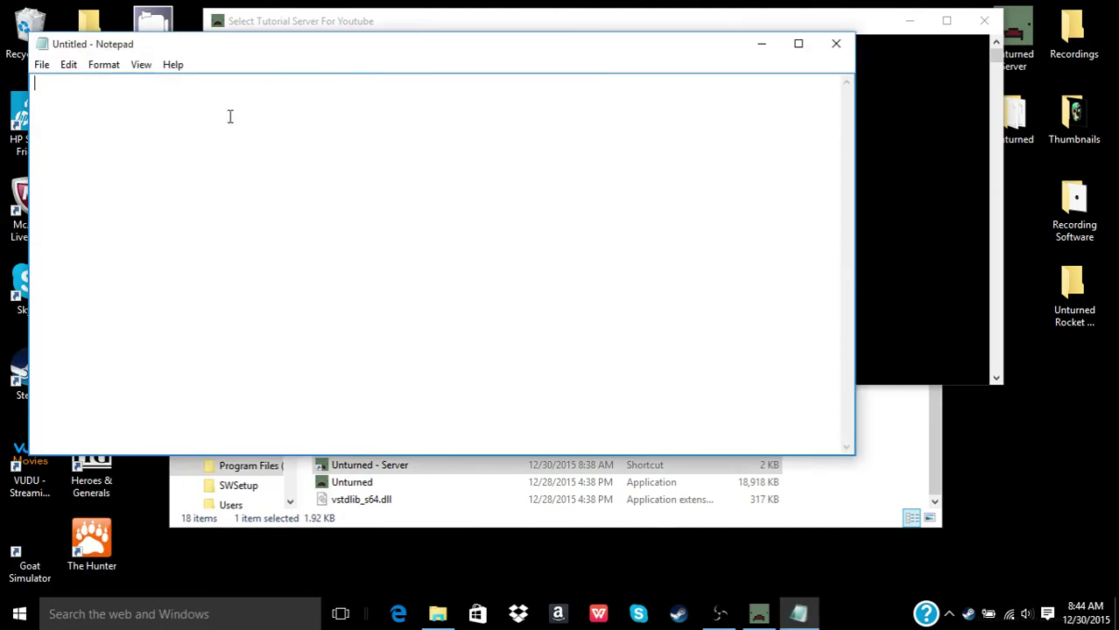
- Jot down localhost and port 27015, then erase the notes
{"action": "type", "text": "loca"}
{"action": "type", "text": "1"}
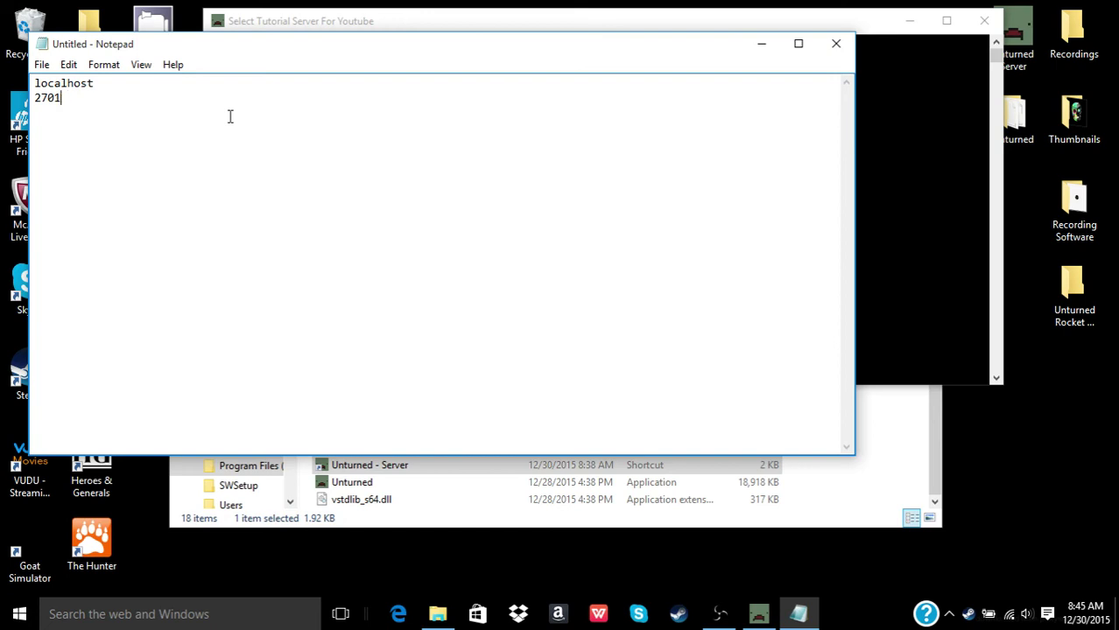
{"action": "key", "text": "BackSpace"}
{"action": "key", "text": "BackSpace"}
{"action": "key", "text": "BackSpace"}
{"action": "key", "text": "BackSpace"}
{"action": "key", "text": "BackSpace"}
{"action": "key", "text": "BackSpace"}
{"action": "key", "text": "BackSpace"}
{"action": "key", "text": "BackSpace"}
{"action": "key", "text": "BackSpace"}
{"action": "key", "text": "BackSpace"}
{"action": "key", "text": "BackSpace"}
{"action": "key", "text": "BackSpace"}
{"action": "key", "text": "BackSpace"}
{"action": "key", "text": "BackSpace"}
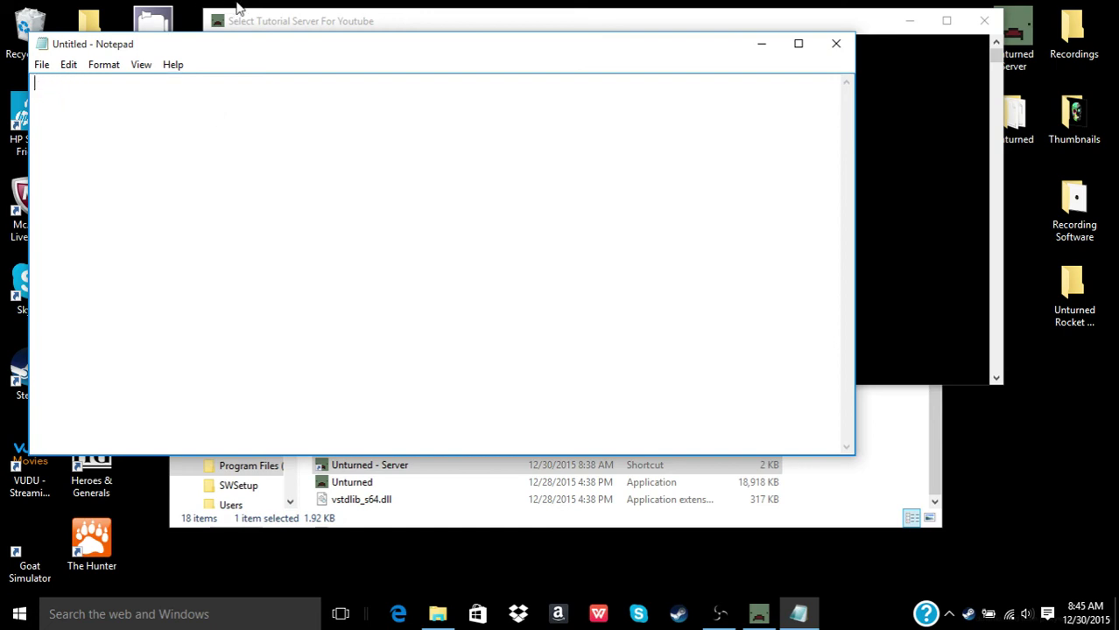
- Close the blank Notepad document and nudge the server console down and right
{"action": "left_click", "coordinate": [836, 43]}
{"action": "left_click_drag", "start_coordinate": [799, 27], "coordinate": [780, 55]}
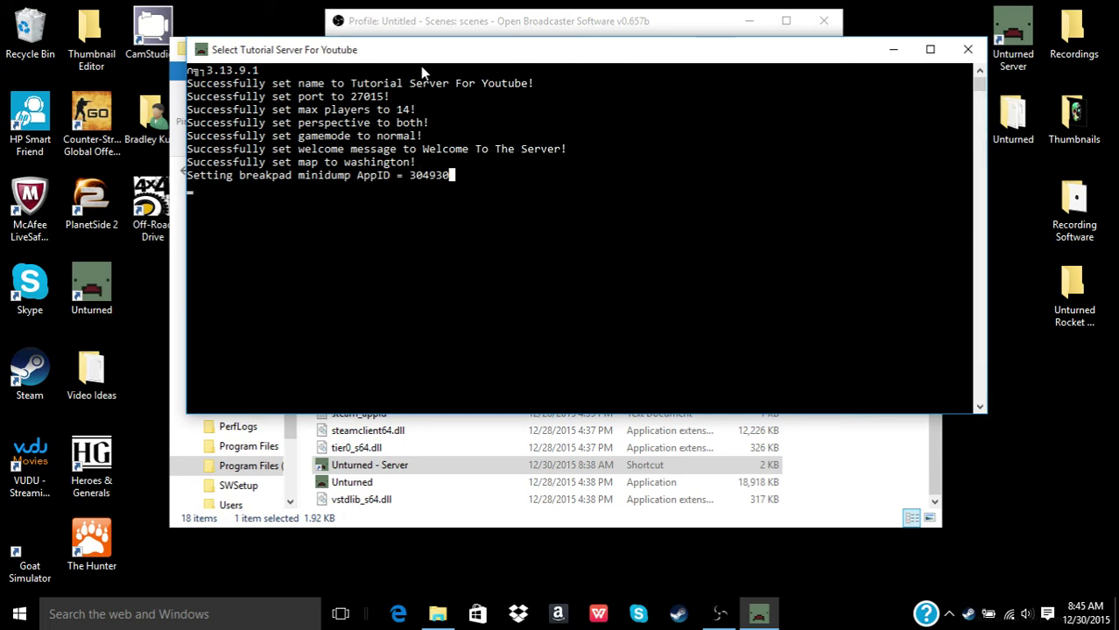
{"action": "left_click_drag", "start_coordinate": [504, 59], "coordinate": [548, 80]}
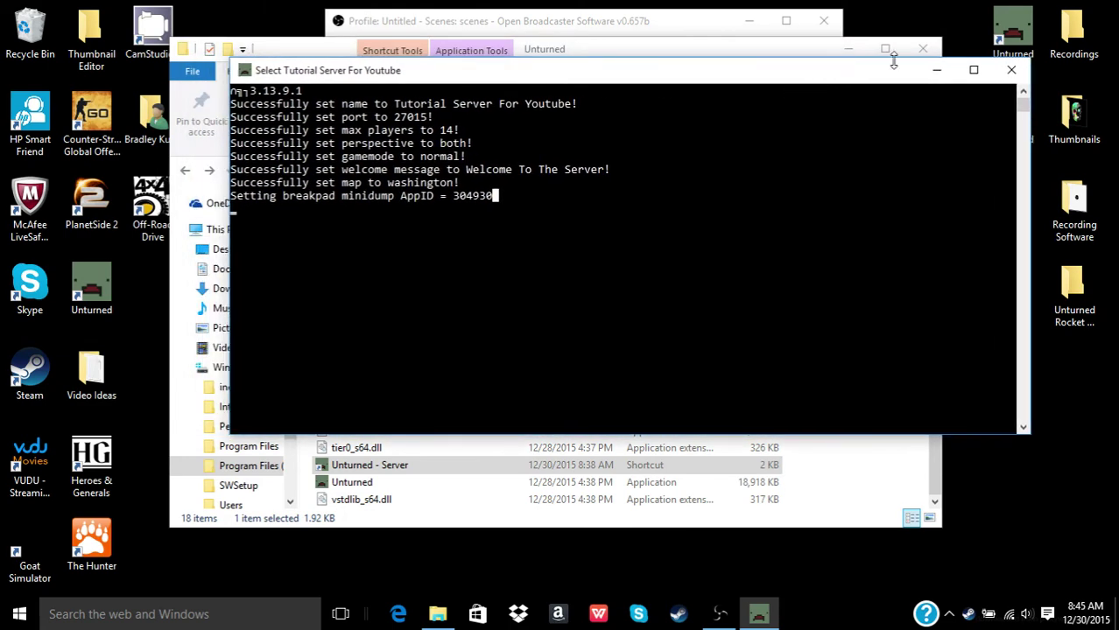
- Launch another Unturned server instance and arrange the L2S and Tutorial Server console windows
{"action": "double_click", "coordinate": [1013, 36]}
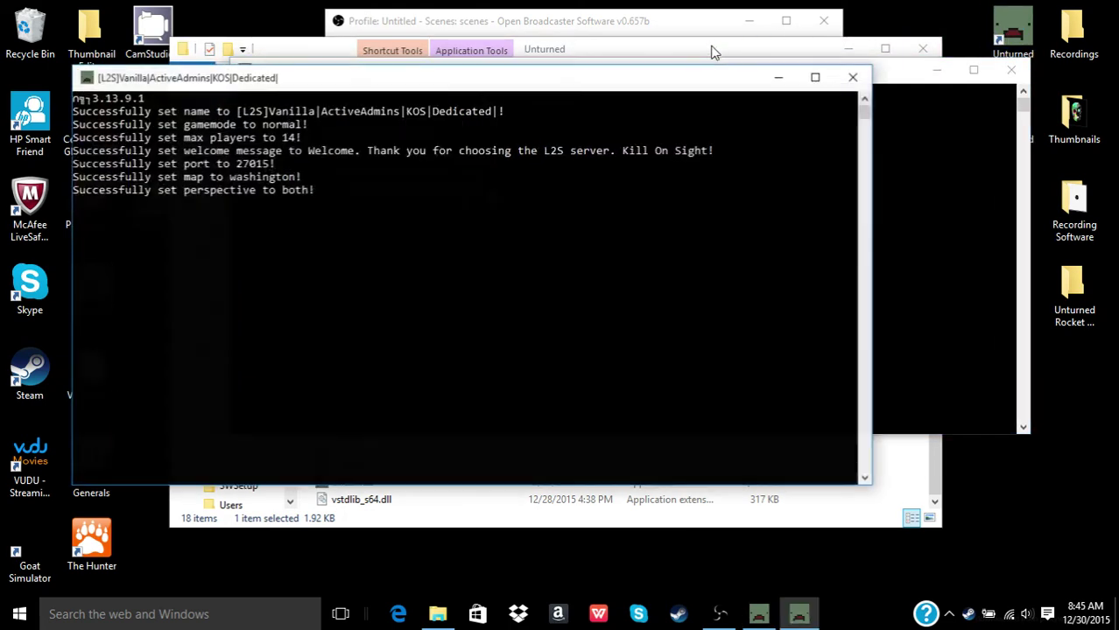
{"action": "left_click_drag", "start_coordinate": [511, 90], "coordinate": [659, 204]}
{"action": "left_click", "coordinate": [509, 87]}
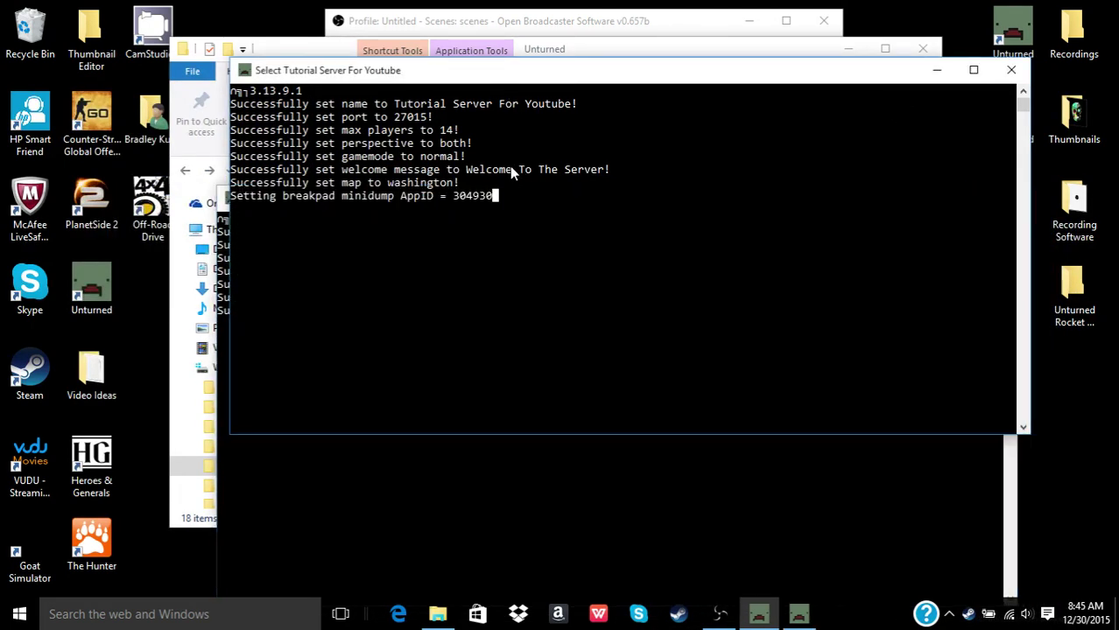
{"action": "left_click_drag", "start_coordinate": [437, 74], "coordinate": [483, 98]}
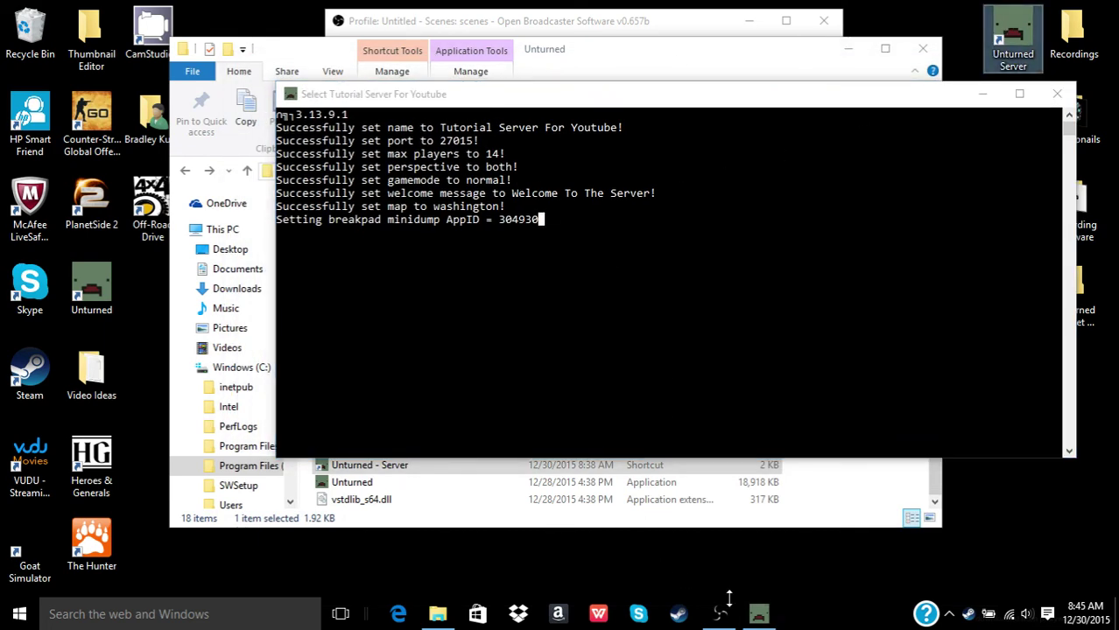
{"action": "left_click", "coordinate": [657, 416]}
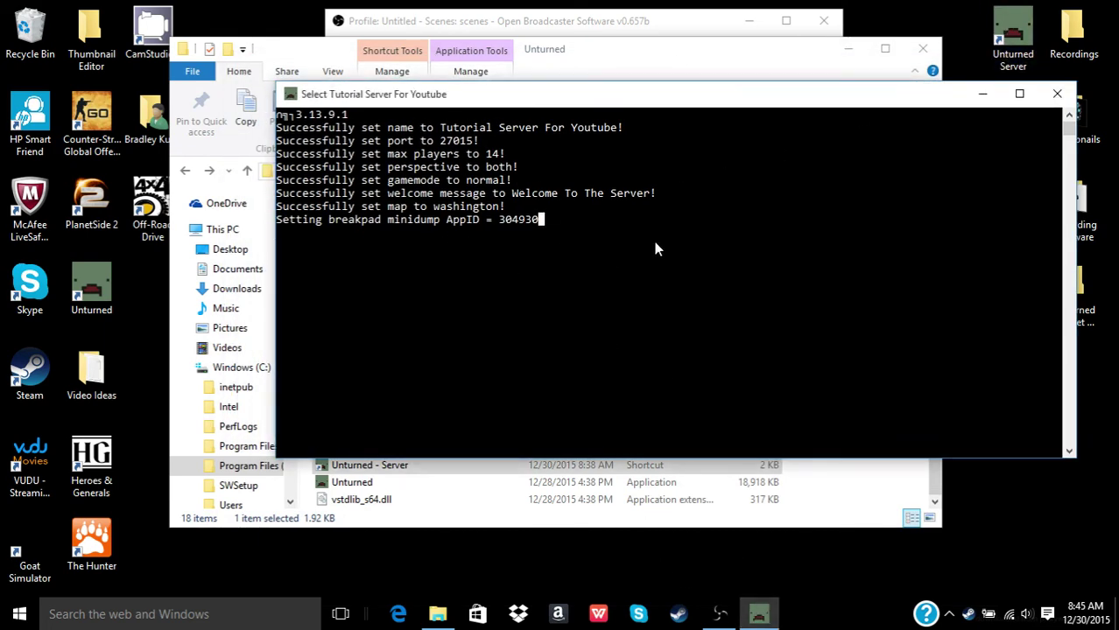
{"action": "left_click_drag", "start_coordinate": [895, 94], "coordinate": [782, 76]}
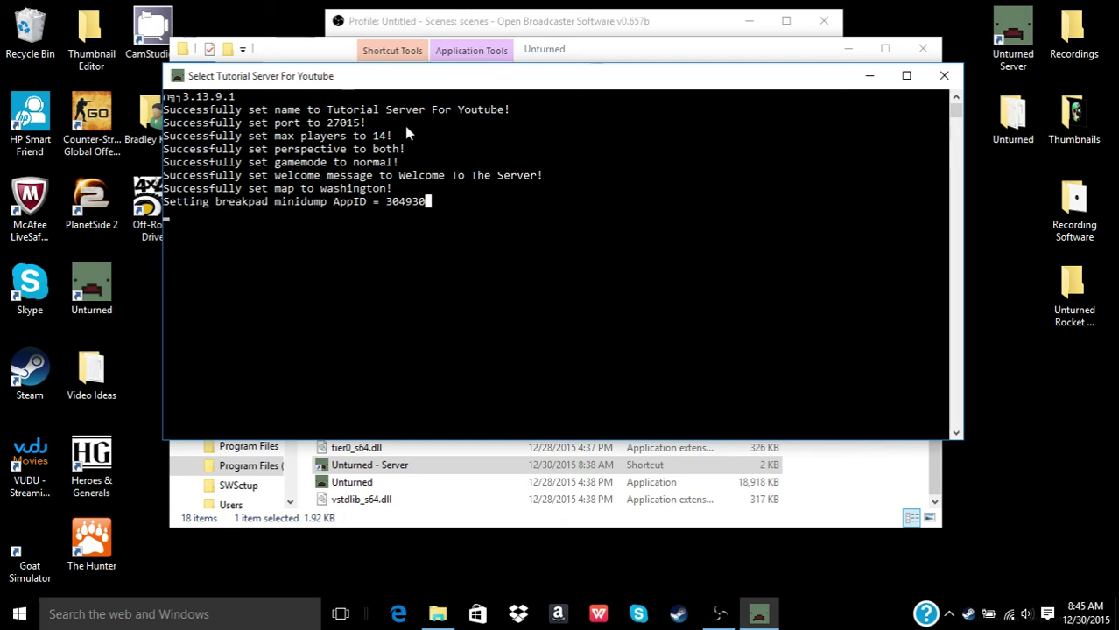
{"action": "left_click_drag", "start_coordinate": [499, 83], "coordinate": [499, 27]}
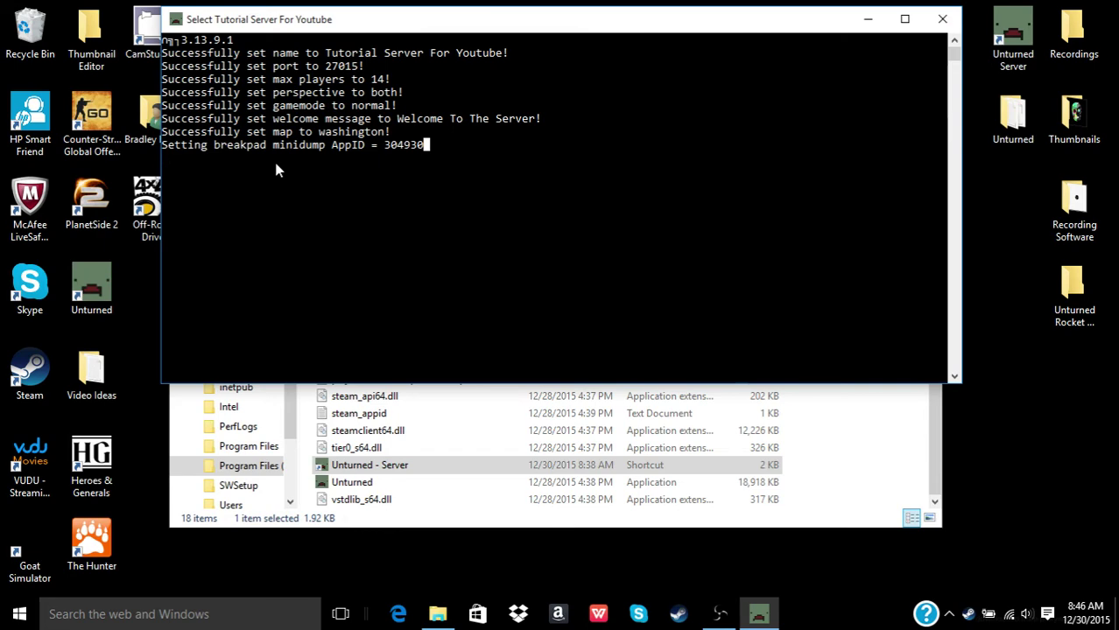
- Stop the Tutorial Server with the shutdown command and hide the Unturned folder window
{"action": "type", "text": "shutd"}
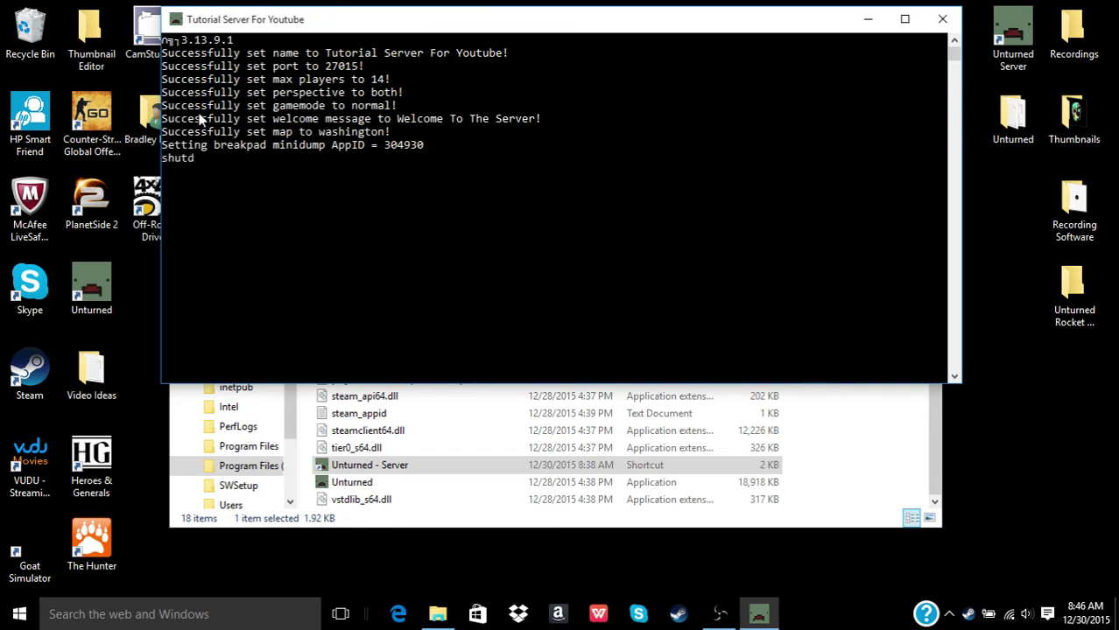
{"action": "type", "text": "own"}
{"action": "key", "text": "Return"}
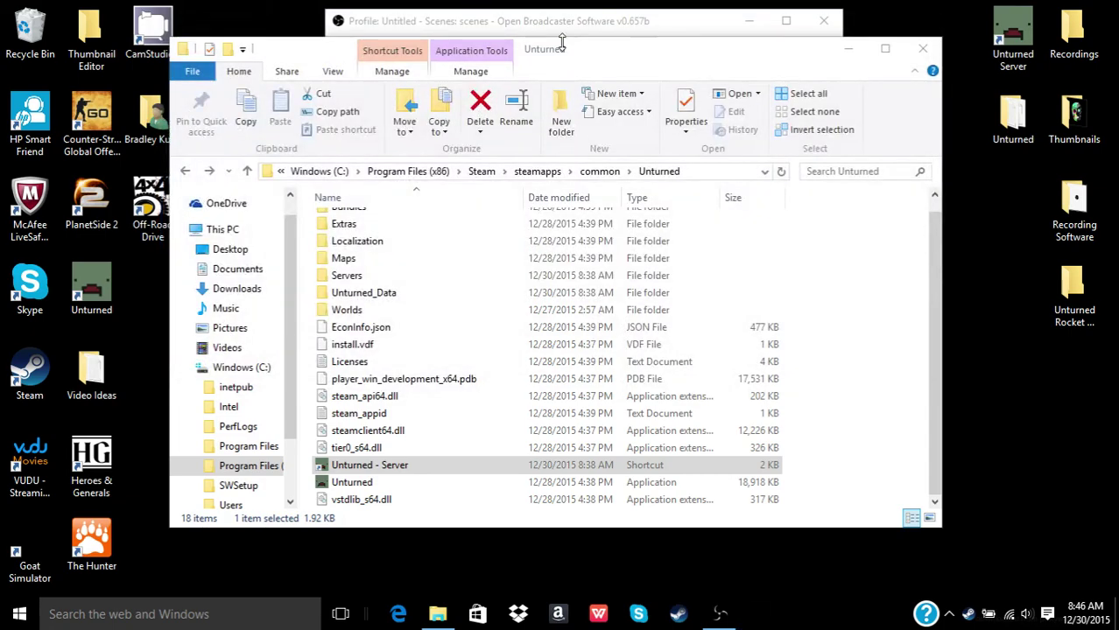
{"action": "left_click_drag", "start_coordinate": [562, 44], "coordinate": [463, 79]}
{"action": "left_click", "coordinate": [746, 85]}
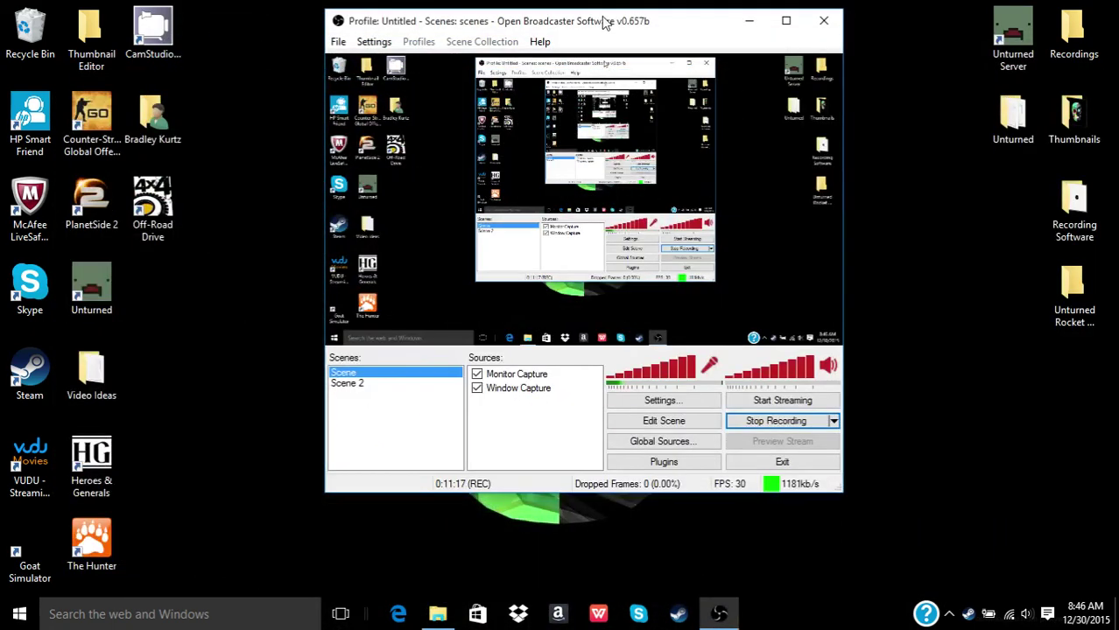
- Relaunch the Unturned server as the L2S server and move its console to the screen bottom
{"action": "double_click", "coordinate": [1013, 35]}
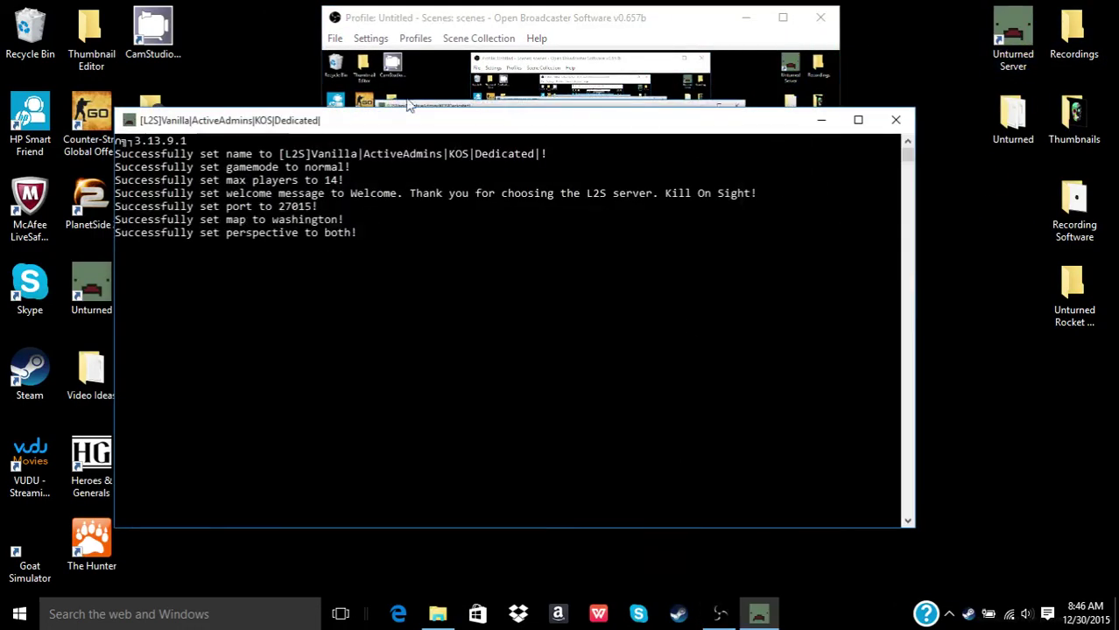
{"action": "left_click_drag", "start_coordinate": [389, 124], "coordinate": [473, 569]}
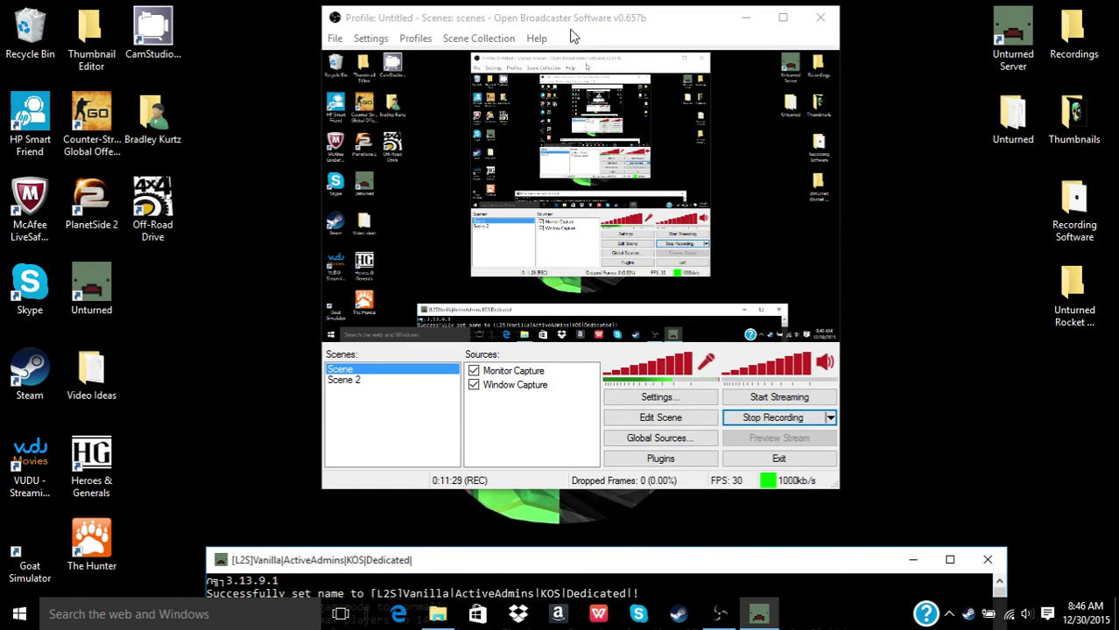
{"action": "left_click", "coordinate": [503, 169]}
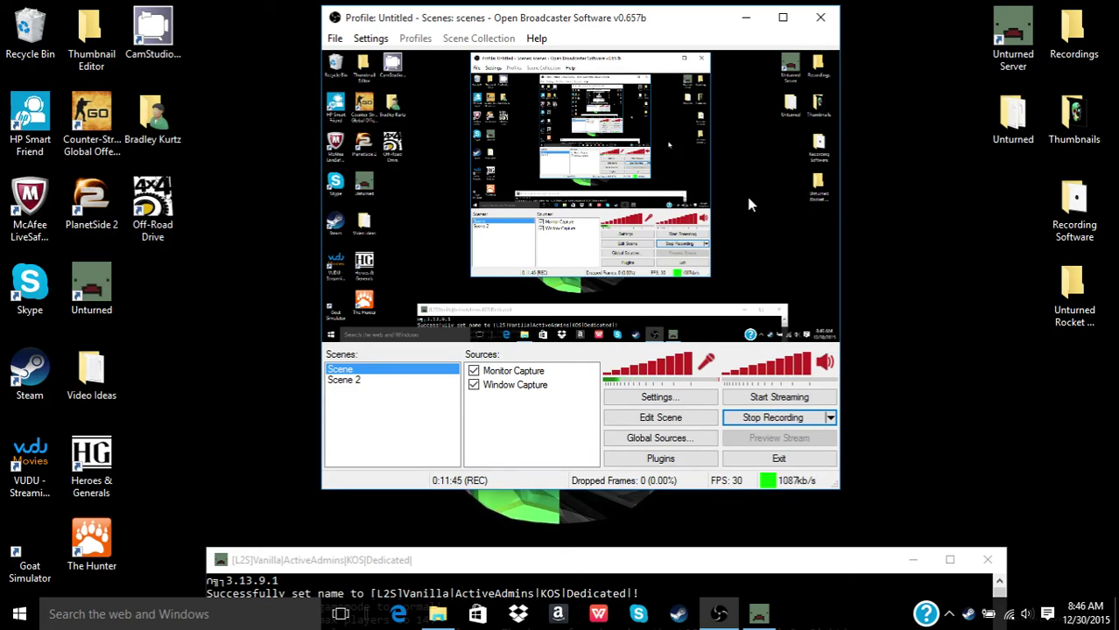
- Run the save command twice in the L2S console, each returning 'Successfully saved the game.'
{"action": "left_click", "coordinate": [551, 569]}
{"action": "left_click_drag", "start_coordinate": [551, 569], "coordinate": [611, 105]}
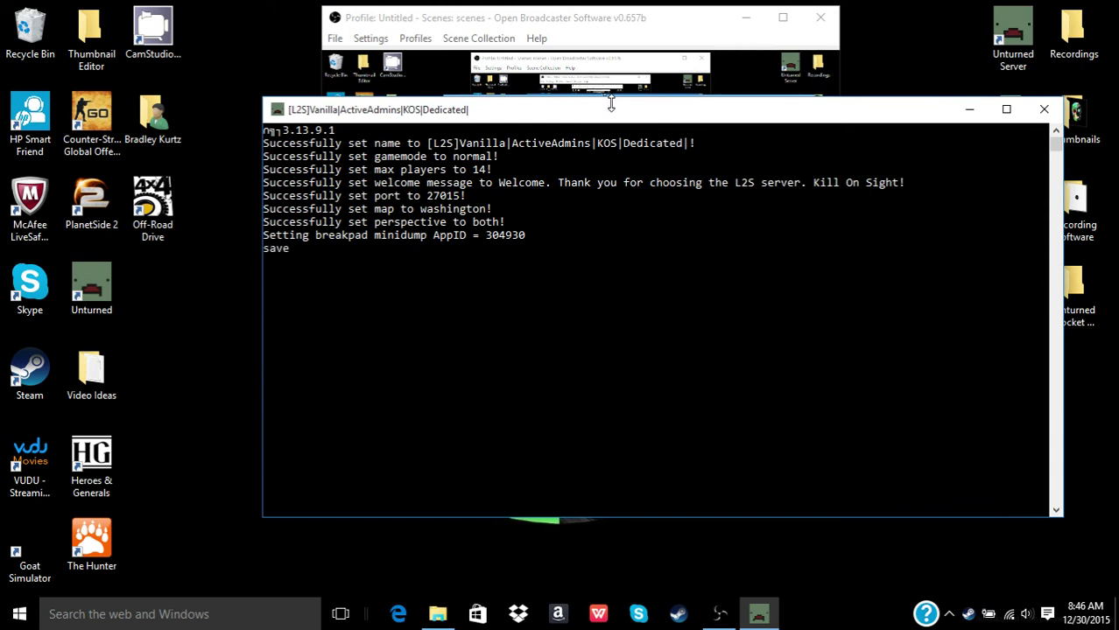
{"action": "type", "text": "save"}
{"action": "key", "text": "Return"}
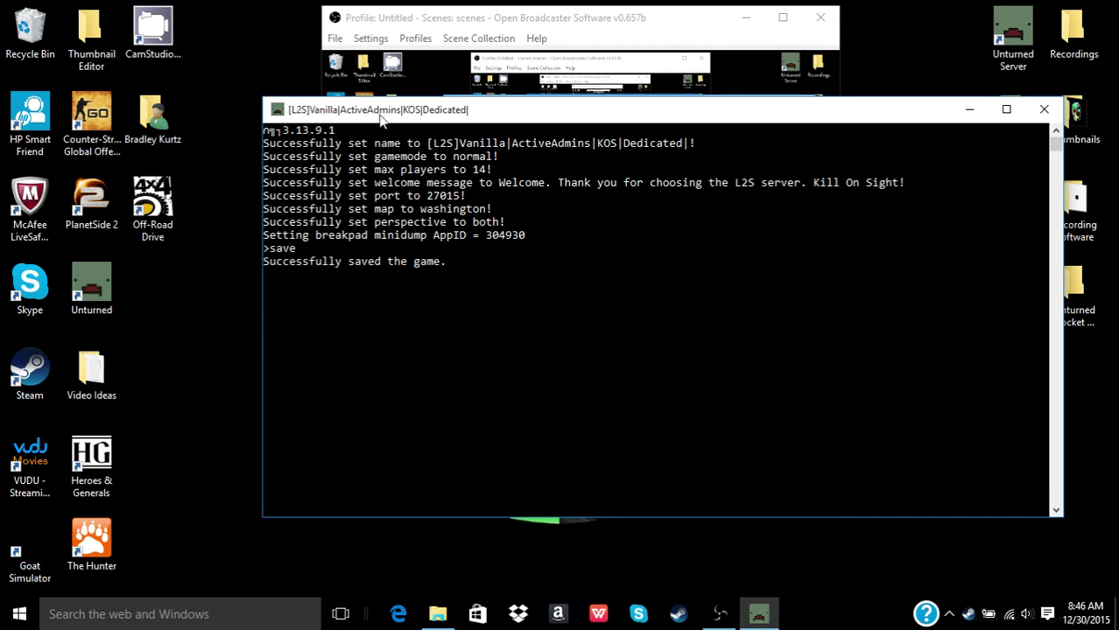
{"action": "left_click_drag", "start_coordinate": [398, 110], "coordinate": [335, 67]}
{"action": "type", "text": "sa"}
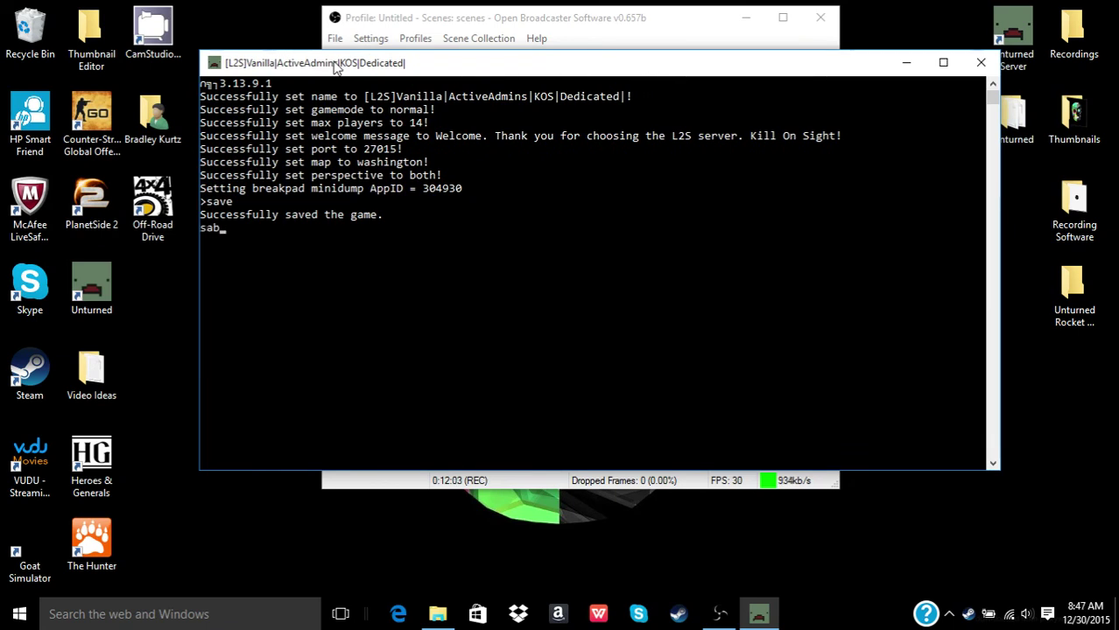
{"action": "type", "text": "ve"}
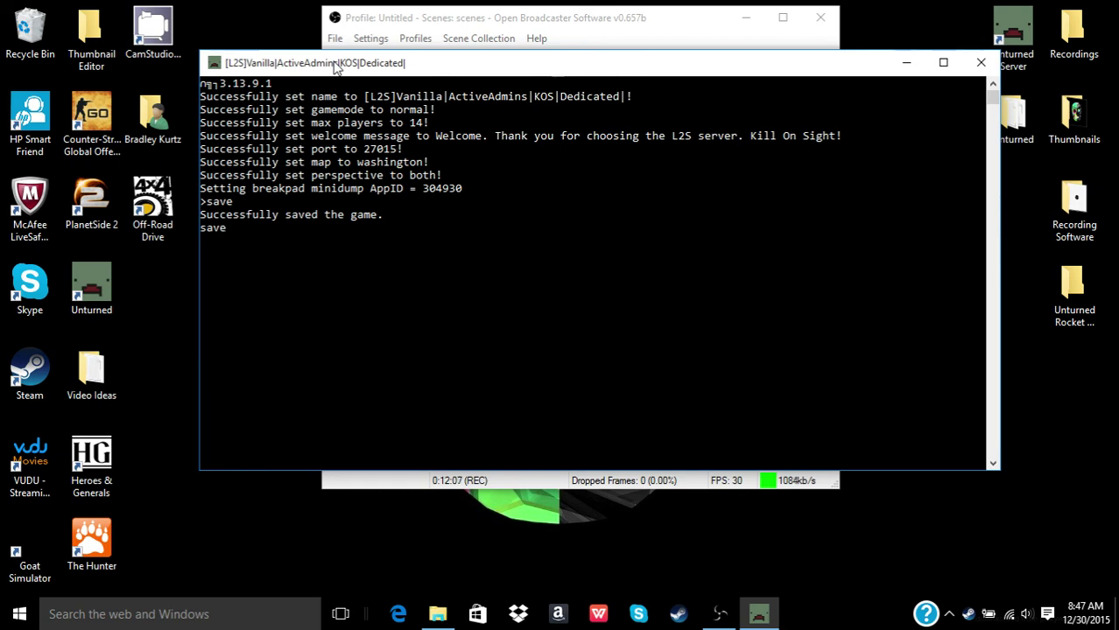
{"action": "key", "text": "Return"}
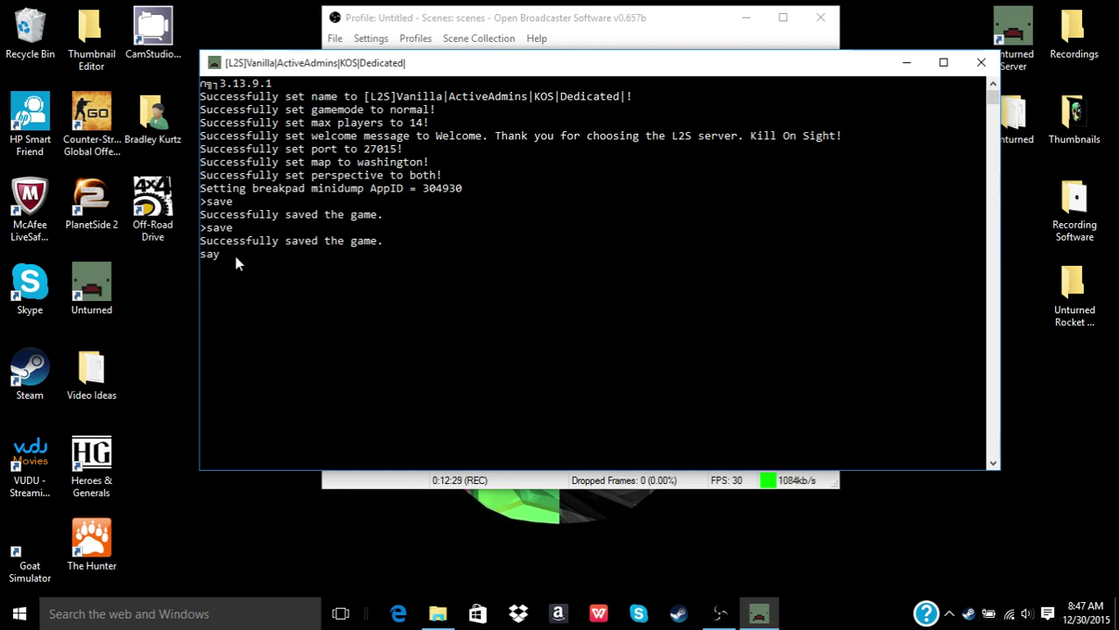
- Type 'say Hello' in the console and experiment with QuickEdit text selection
{"action": "type", "text": "ello"}
{"action": "left_click_drag", "start_coordinate": [225, 256], "coordinate": [260, 263]}
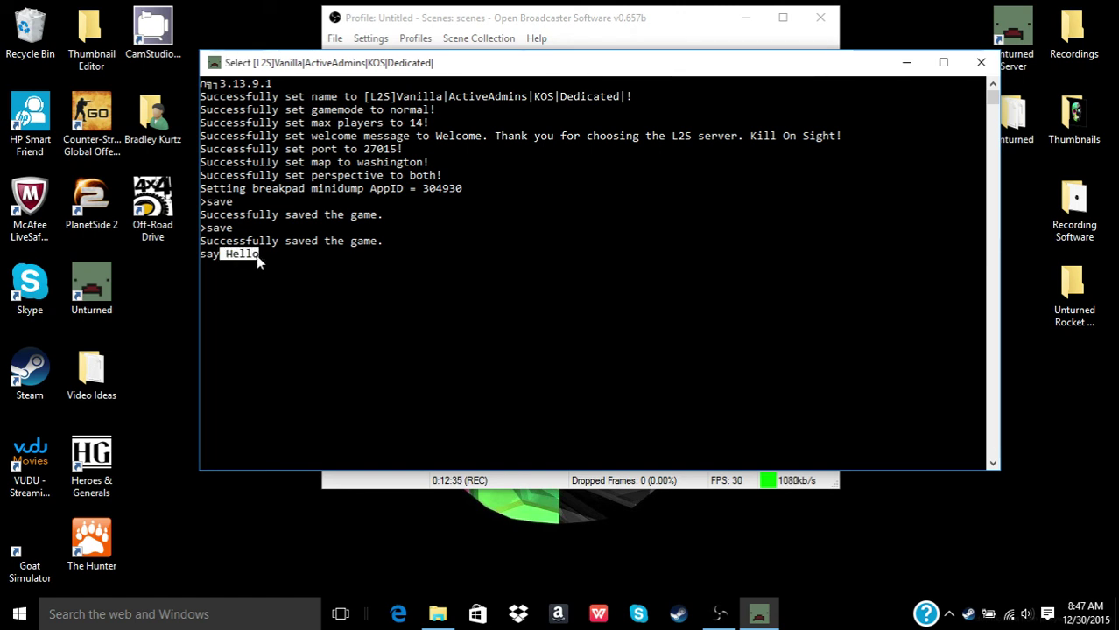
{"action": "left_click", "coordinate": [281, 267]}
{"action": "left_click_drag", "start_coordinate": [222, 255], "coordinate": [200, 254]}
{"action": "left_click", "coordinate": [222, 254]}
{"action": "left_click", "coordinate": [247, 266]}
{"action": "mouse_move", "coordinate": [461, 68]}
{"action": "left_mouse_down"}
{"action": "mouse_move", "coordinate": [426, 63]}
{"action": "mouse_move", "coordinate": [463, 109]}
{"action": "left_mouse_up"}
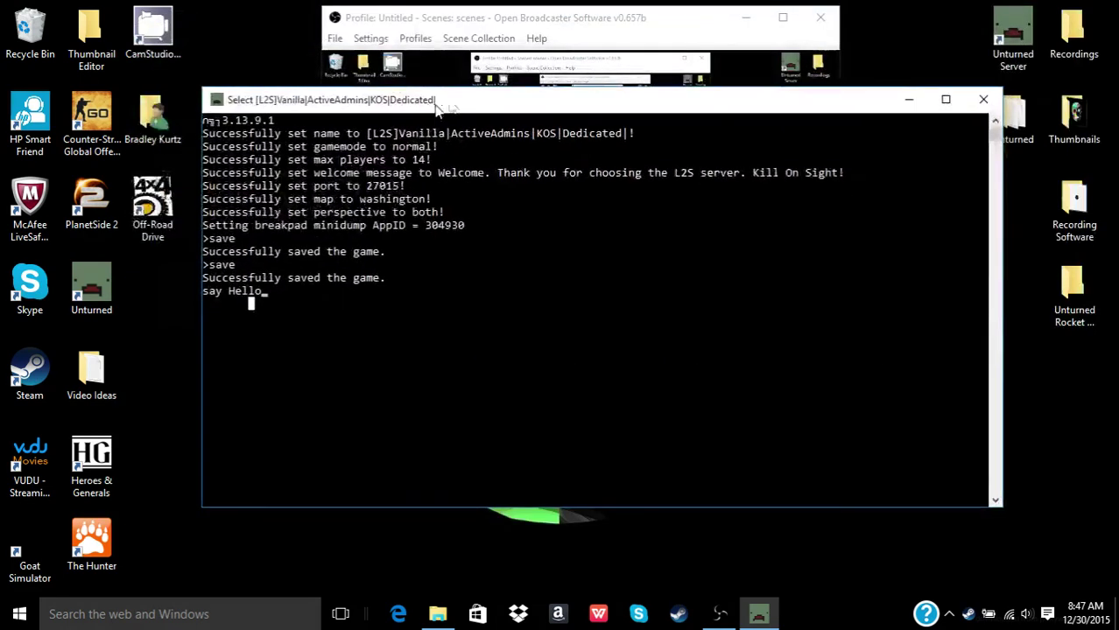
{"action": "left_click", "coordinate": [257, 291]}
{"action": "key", "text": "BackSpace"}
{"action": "key", "text": "BackSpace"}
{"action": "key", "text": "BackSpace"}
{"action": "key", "text": "BackSpace"}
{"action": "key", "text": "BackSpace"}
{"action": "key", "text": "BackSpace"}
{"action": "key", "text": "BackSpace"}
{"action": "key", "text": "BackSpace"}
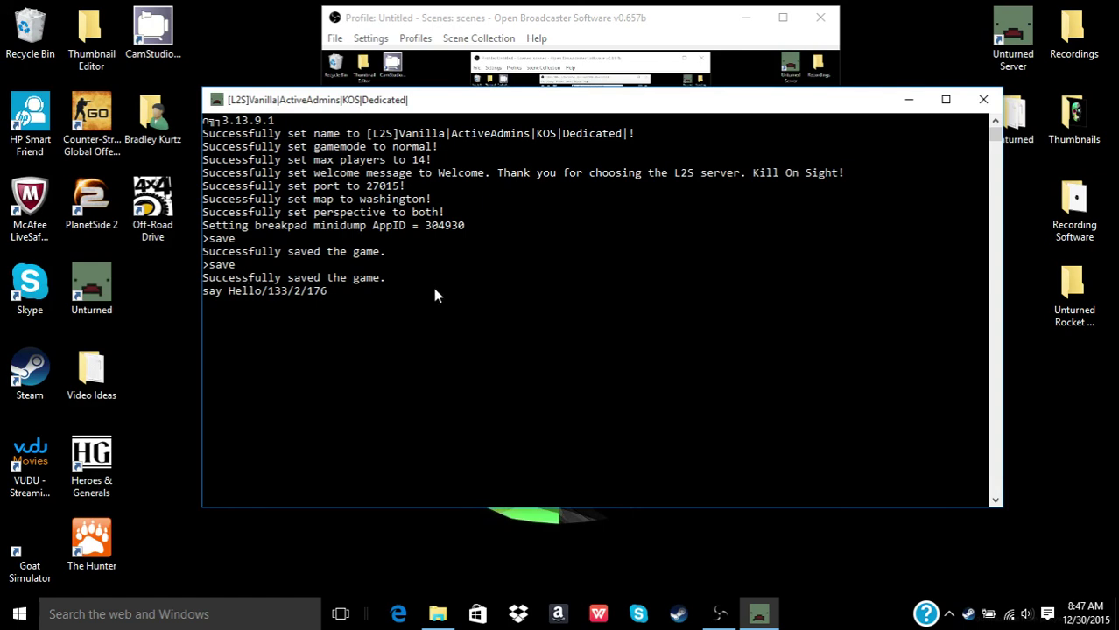
- Erase the unsent say Hello line and move the console aside as a player connects
{"action": "left_click_drag", "start_coordinate": [337, 292], "coordinate": [144, 290]}
{"action": "key", "text": "BackSpace"}
{"action": "left_click", "coordinate": [326, 285]}
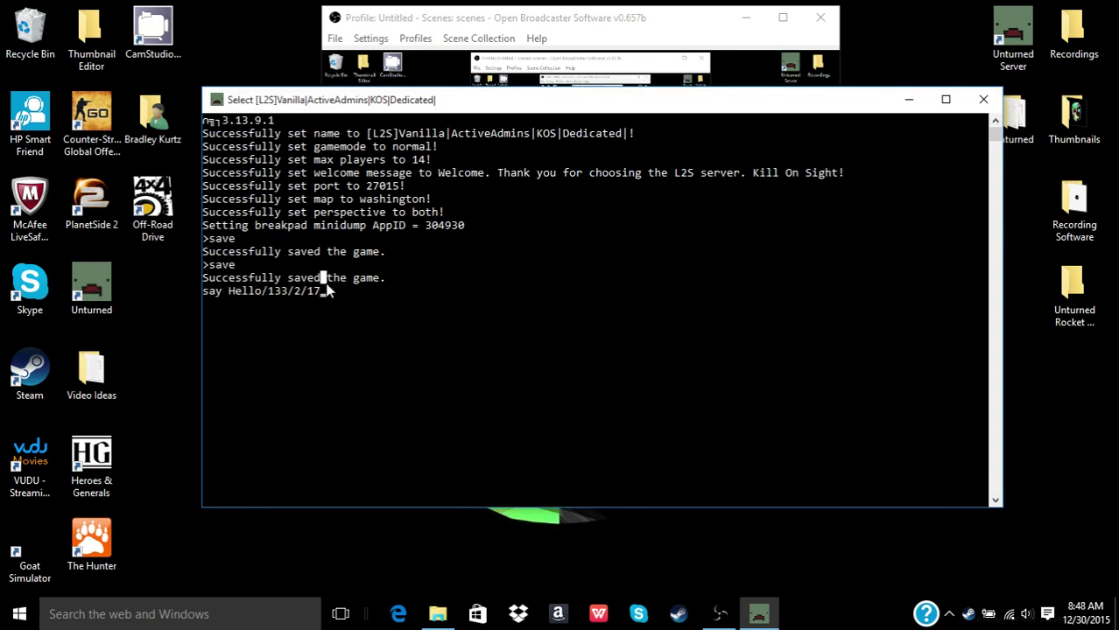
{"action": "key", "text": "BackSpace"}
{"action": "key", "text": "BackSpace"}
{"action": "key", "text": "BackSpace"}
{"action": "key", "text": "BackSpace"}
{"action": "key", "text": "BackSpace"}
{"action": "key", "text": "BackSpace"}
{"action": "key", "text": "BackSpace"}
{"action": "key", "text": "BackSpace"}
{"action": "key", "text": "BackSpace"}
{"action": "key", "text": "BackSpace"}
{"action": "key", "text": "BackSpace"}
{"action": "key", "text": "BackSpace"}
{"action": "key", "text": "BackSpace"}
{"action": "key", "text": "BackSpace"}
{"action": "key", "text": "BackSpace"}
{"action": "key", "text": "BackSpace"}
{"action": "key", "text": "BackSpace"}
{"action": "key", "text": "BackSpace"}
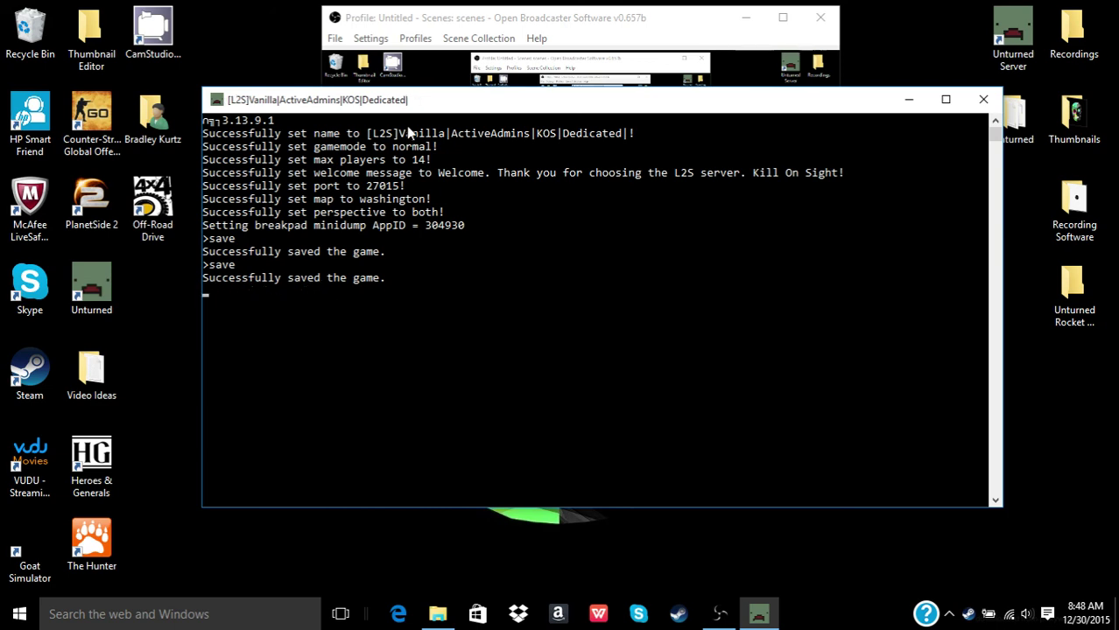
{"action": "left_click_drag", "start_coordinate": [410, 100], "coordinate": [364, 74]}
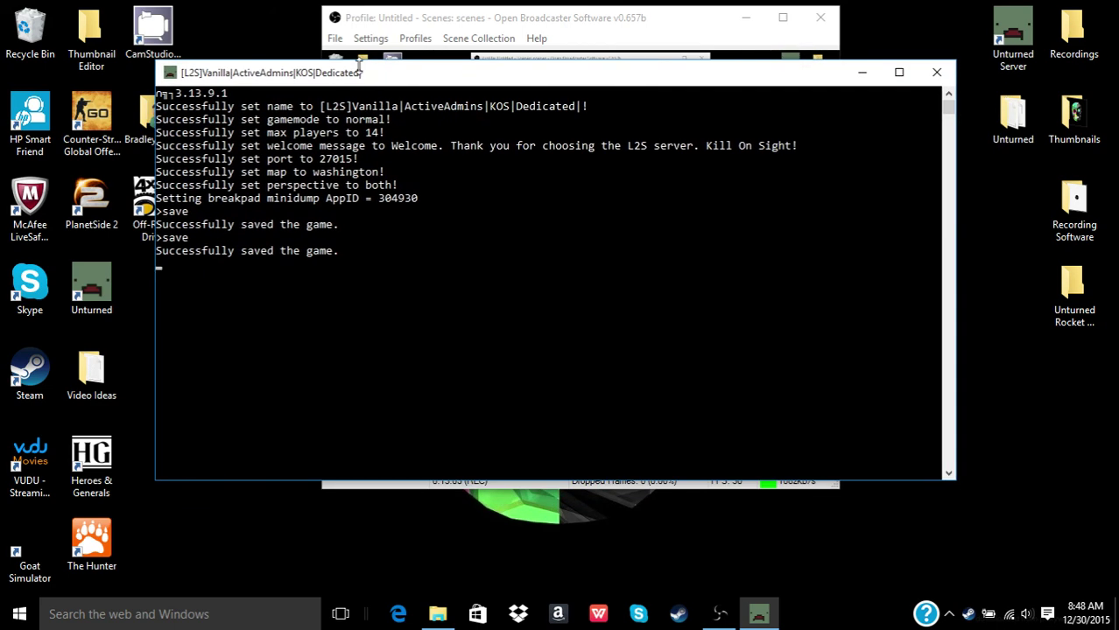
{"action": "left_click_drag", "start_coordinate": [688, 80], "coordinate": [843, 188]}
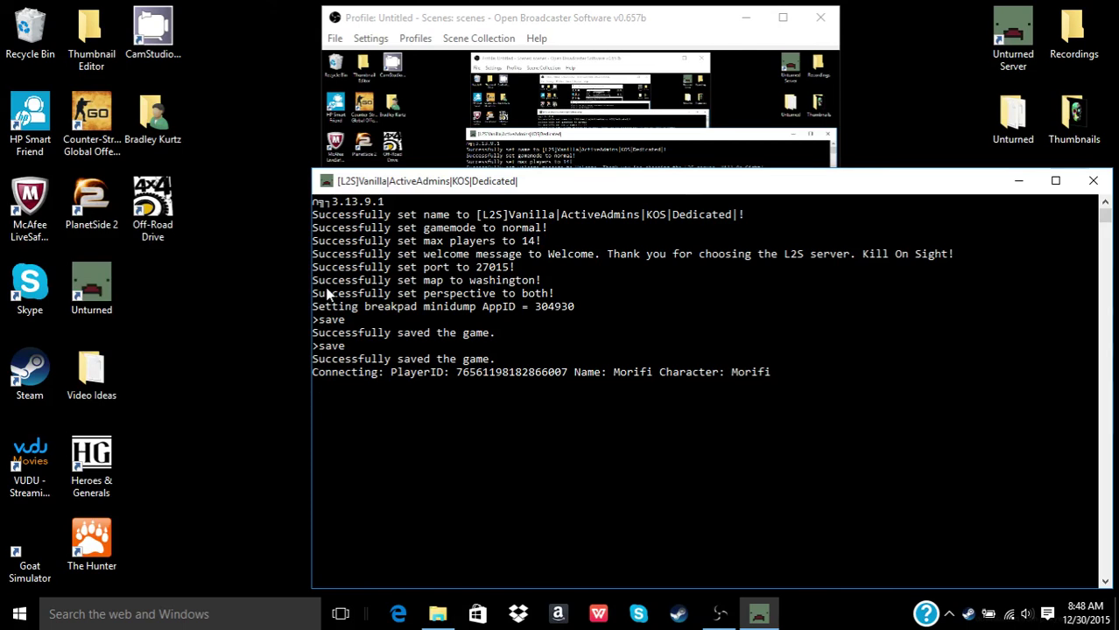
- Draft a say greeting to the player, erase it unsent, submit an empty console line, and bring OBS forward
{"action": "type", "text": "say Hello Morifi"}
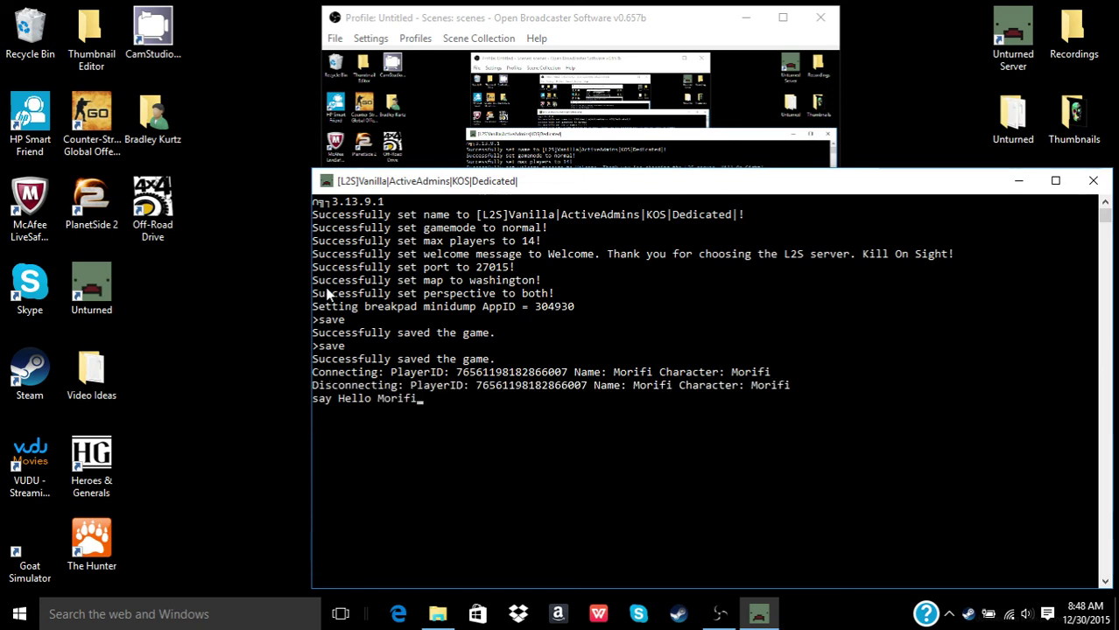
{"action": "key", "text": "BackSpace"}
{"action": "key", "text": "BackSpace"}
{"action": "key", "text": "BackSpace"}
{"action": "key", "text": "BackSpace"}
{"action": "key", "text": "BackSpace"}
{"action": "key", "text": "BackSpace"}
{"action": "key", "text": "BackSpace"}
{"action": "key", "text": "BackSpace"}
{"action": "key", "text": "BackSpace"}
{"action": "key", "text": "BackSpace"}
{"action": "key", "text": "BackSpace"}
{"action": "key", "text": "BackSpace"}
{"action": "key", "text": "BackSpace"}
{"action": "key", "text": "BackSpace"}
{"action": "key", "text": "BackSpace"}
{"action": "key", "text": "BackSpace"}
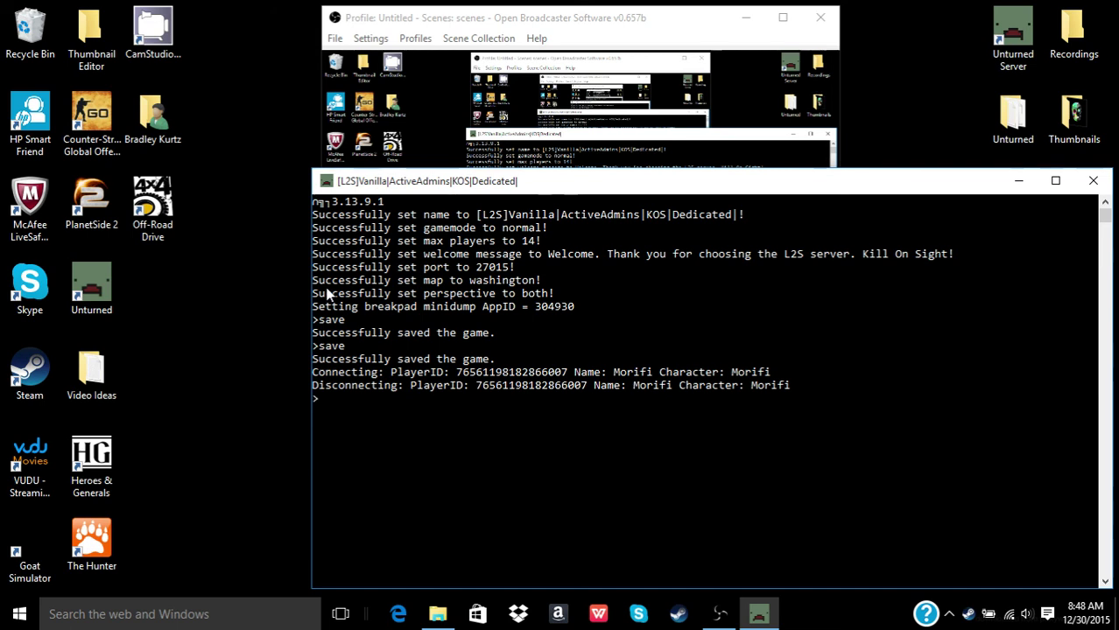
{"action": "key", "text": "Return"}
{"action": "left_click", "coordinate": [398, 25]}
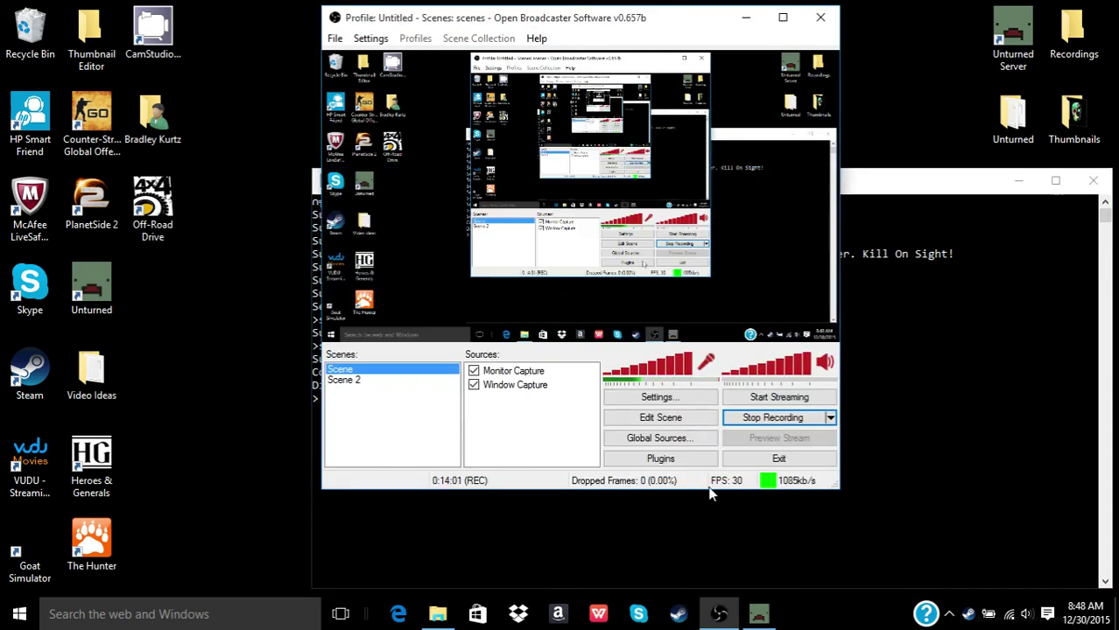